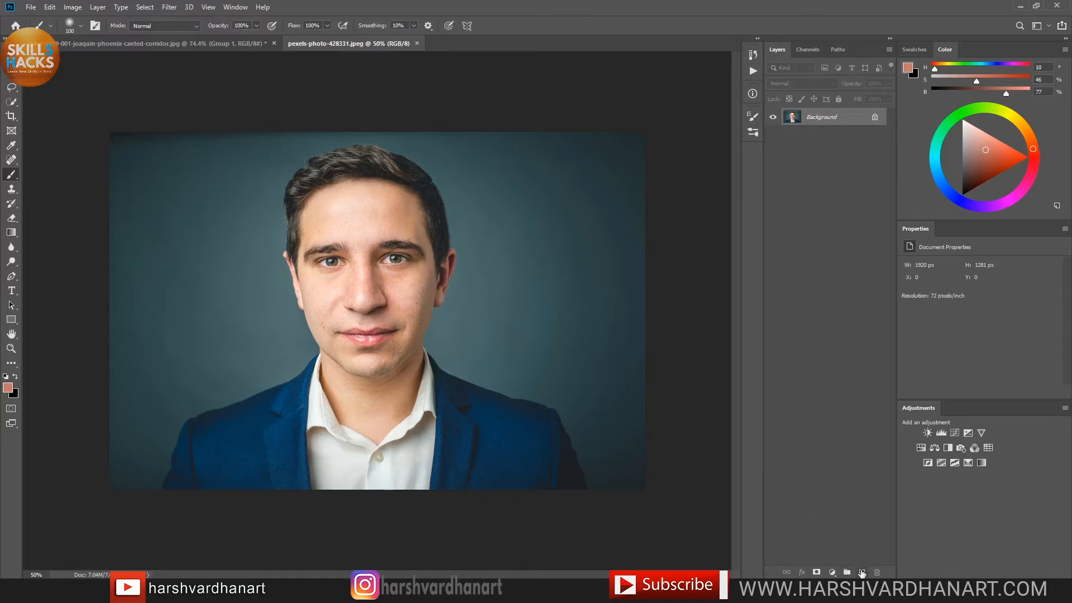
# Step: Add a new layer above the portrait background and set its blend mode to Overlay
pyautogui.click(862, 573)
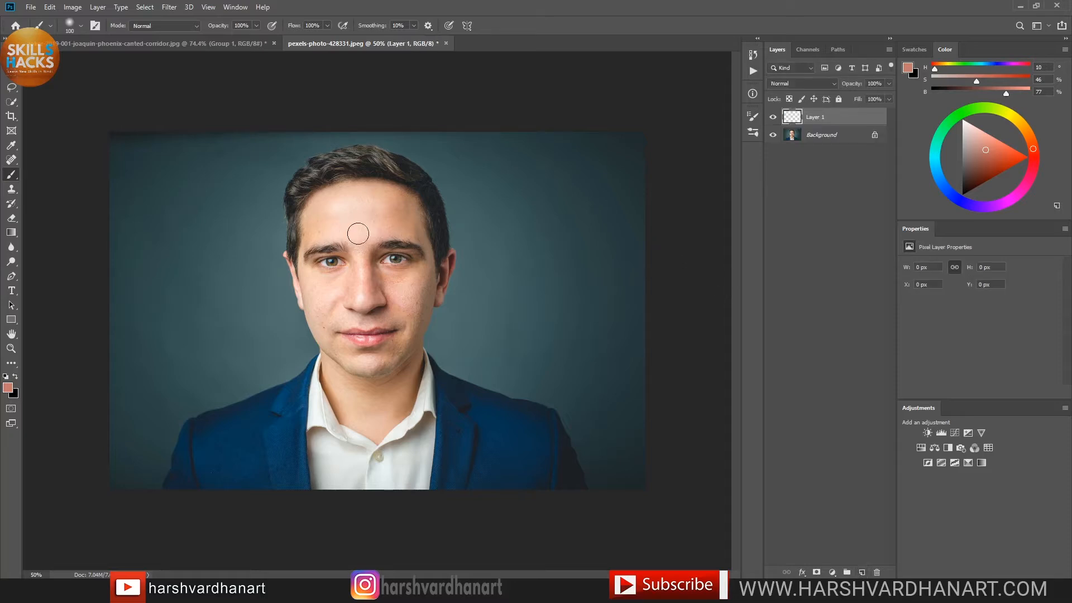
pyautogui.click(793, 84)
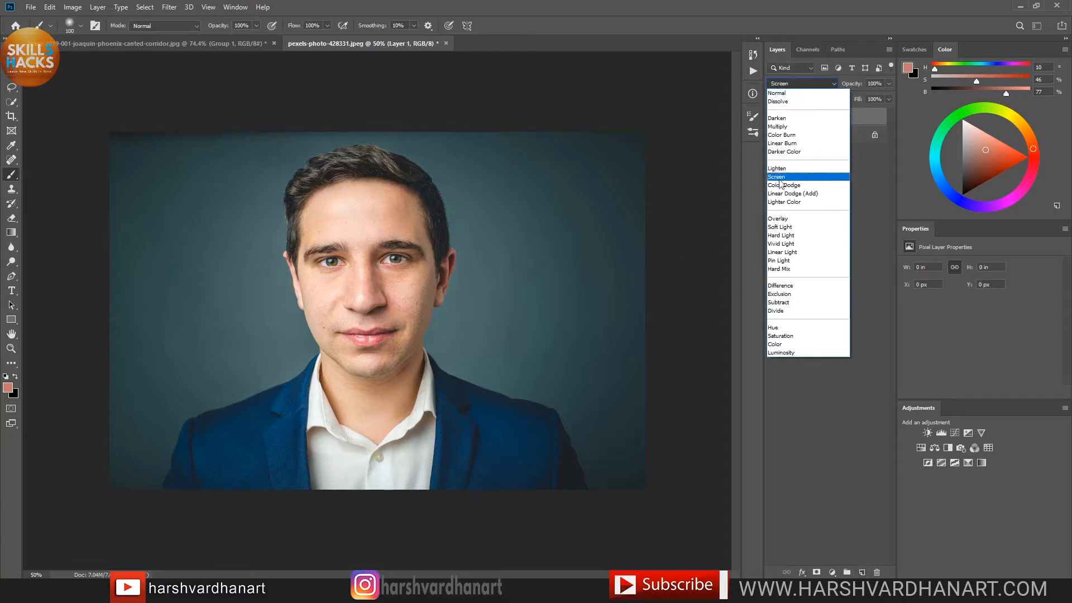
pyautogui.click(787, 219)
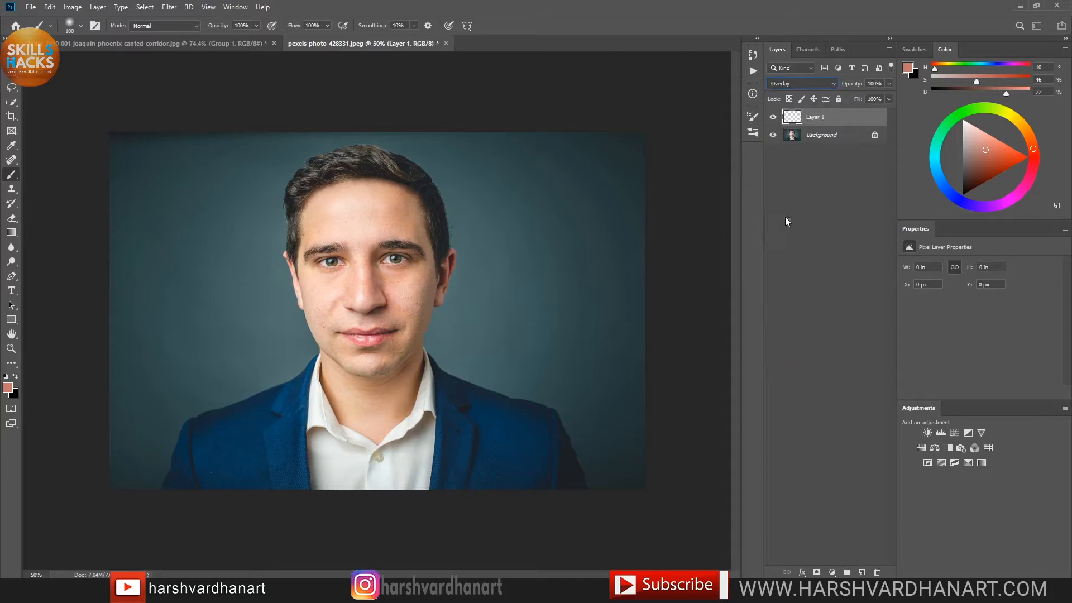
# Step: Set the foreground colour to near-white, hex fffdfd
pyautogui.click(8, 387)
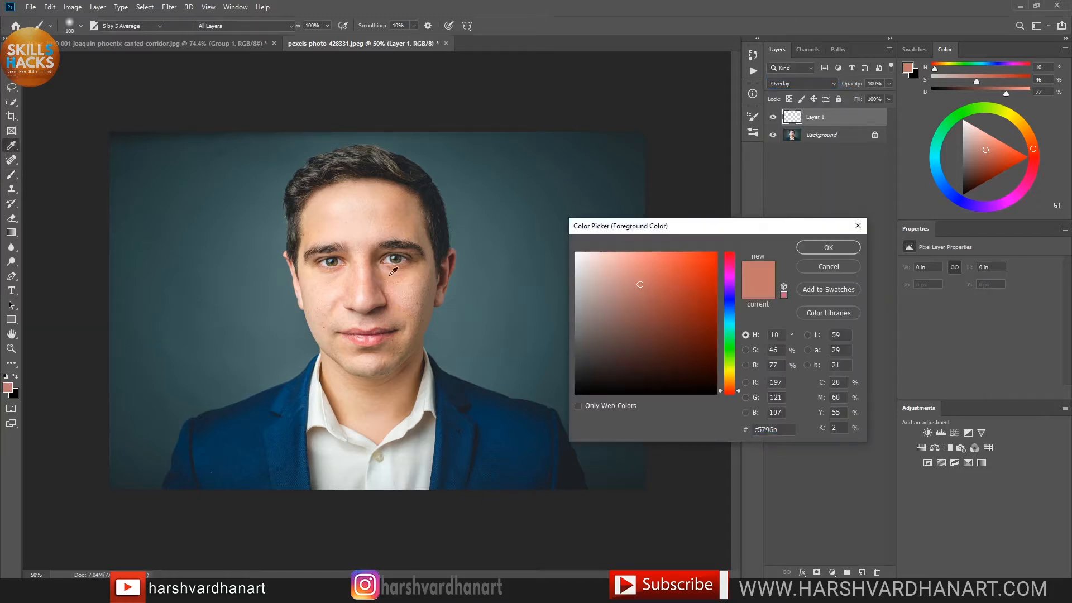
pyautogui.click(587, 252)
pyautogui.click(577, 251)
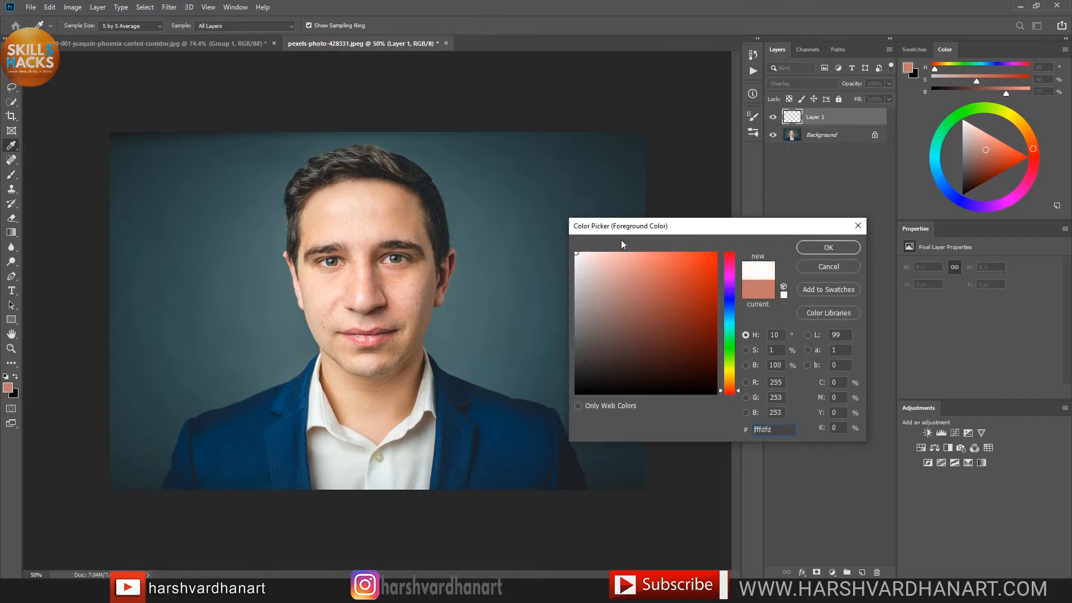
pyautogui.click(828, 247)
# Step: Paint near-white over the skin of the whole face with the 100 px Soft Round Pressure Opacity brush
pyautogui.press('b')
pyautogui.rightClick(388, 229)
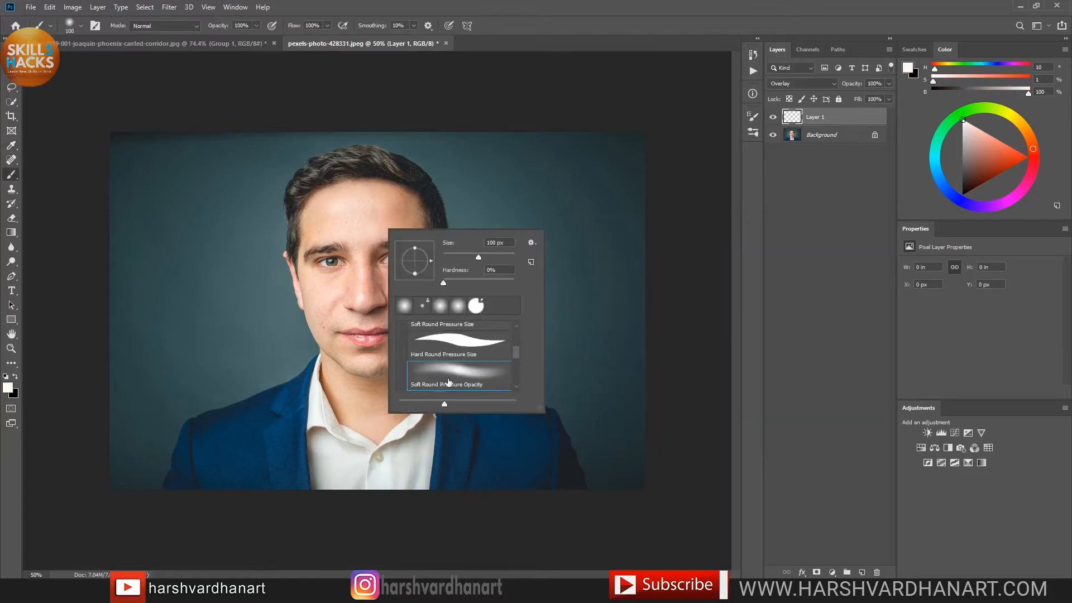
pyautogui.click(570, 31)
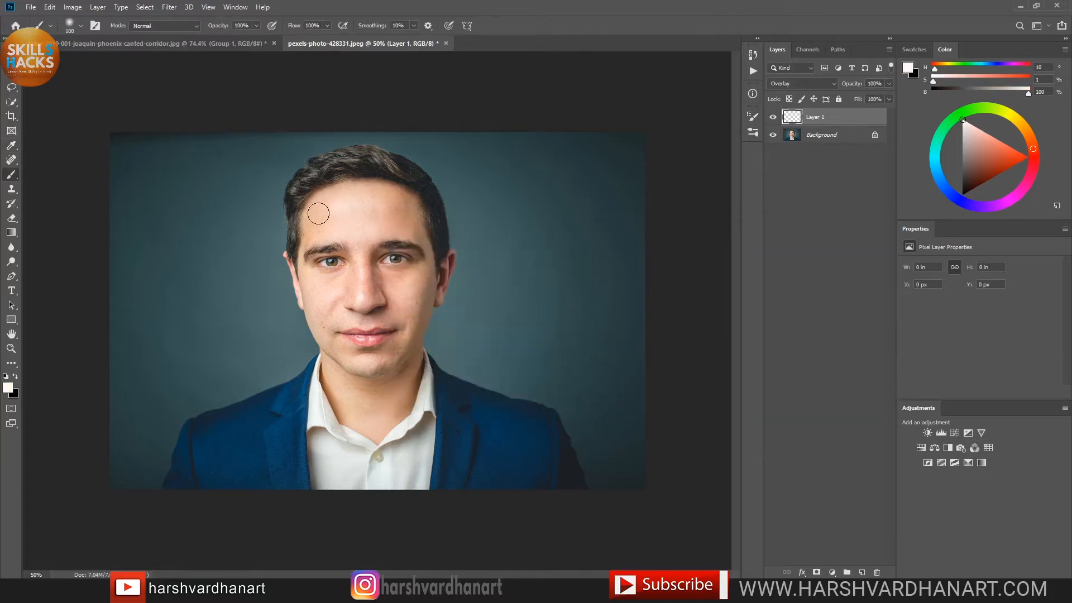
pyautogui.moveTo(323, 219)
pyautogui.mouseDown()
pyautogui.moveTo(391, 204)
pyautogui.moveTo(332, 209)
pyautogui.moveTo(387, 215)
pyautogui.moveTo(385, 227)
pyautogui.moveTo(352, 236)
pyautogui.moveTo(356, 254)
pyautogui.moveTo(375, 221)
pyautogui.moveTo(402, 228)
pyautogui.moveTo(405, 206)
pyautogui.moveTo(411, 227)
pyautogui.moveTo(394, 200)
pyautogui.moveTo(351, 201)
pyautogui.moveTo(306, 244)
pyautogui.moveTo(334, 282)
pyautogui.moveTo(413, 286)
pyautogui.moveTo(384, 277)
pyautogui.moveTo(406, 279)
pyautogui.moveTo(371, 255)
pyautogui.moveTo(376, 293)
pyautogui.moveTo(364, 300)
pyautogui.moveTo(356, 265)
pyautogui.moveTo(348, 289)
pyautogui.moveTo(328, 285)
pyautogui.moveTo(339, 273)
pyautogui.moveTo(328, 280)
pyautogui.moveTo(326, 309)
pyautogui.moveTo(344, 310)
pyautogui.moveTo(320, 329)
pyautogui.moveTo(360, 366)
pyautogui.moveTo(375, 369)
pyautogui.moveTo(404, 339)
pyautogui.moveTo(409, 314)
pyautogui.moveTo(372, 322)
pyautogui.moveTo(395, 311)
pyautogui.moveTo(392, 355)
pyautogui.moveTo(419, 273)
pyautogui.moveTo(411, 320)
pyautogui.moveTo(413, 282)
pyautogui.moveTo(373, 284)
pyautogui.moveTo(365, 260)
pyautogui.moveTo(356, 287)
pyautogui.moveTo(355, 273)
pyautogui.moveTo(339, 289)
pyautogui.moveTo(383, 249)
pyautogui.moveTo(418, 256)
pyautogui.mouseUp()
# Step: Refine the white paint around the eyes and along the face's edge with a 50 px brush, and compare it with the layer hidden
pyautogui.press('[')
pyautogui.press('[')
pyautogui.press('[')
pyautogui.press('[')
pyautogui.press('[')
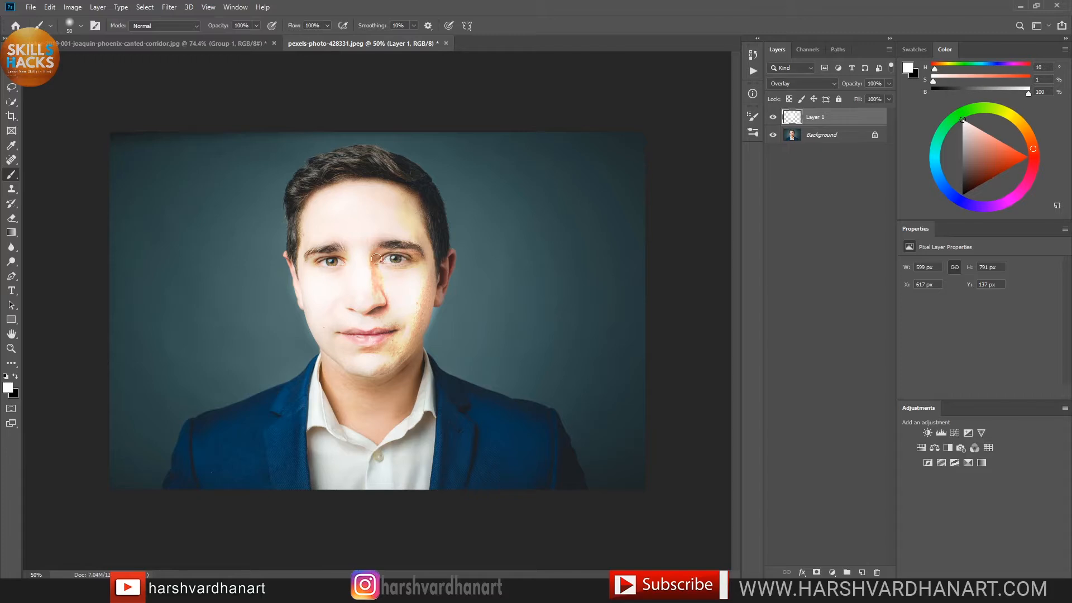
pyautogui.moveTo(323, 255)
pyautogui.mouseDown()
pyautogui.moveTo(339, 253)
pyautogui.moveTo(311, 266)
pyautogui.mouseUp()
pyautogui.hotkey('ctrl', 'z')
pyautogui.hotkey('ctrl', 'z')
pyautogui.moveTo(395, 324)
pyautogui.mouseDown()
pyautogui.moveTo(447, 262)
pyautogui.moveTo(438, 286)
pyautogui.mouseUp()
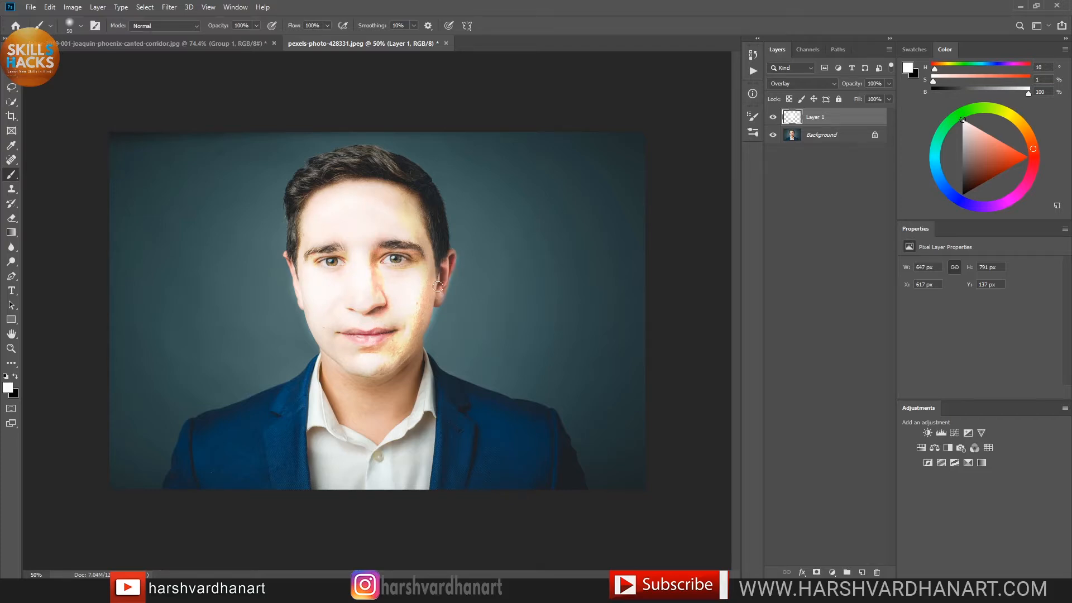
pyautogui.click(773, 119)
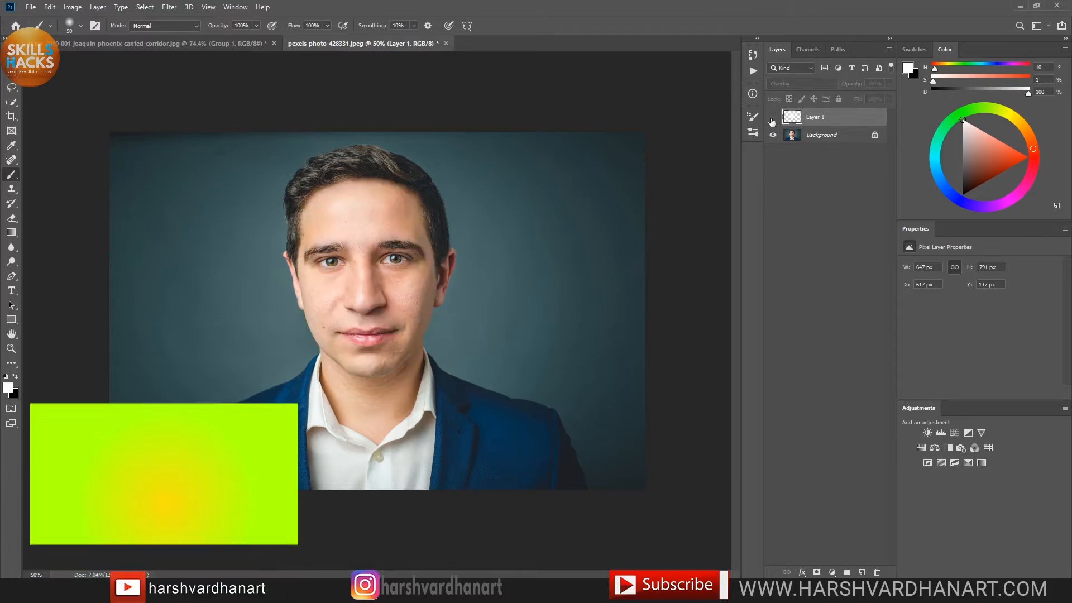
pyautogui.click(773, 118)
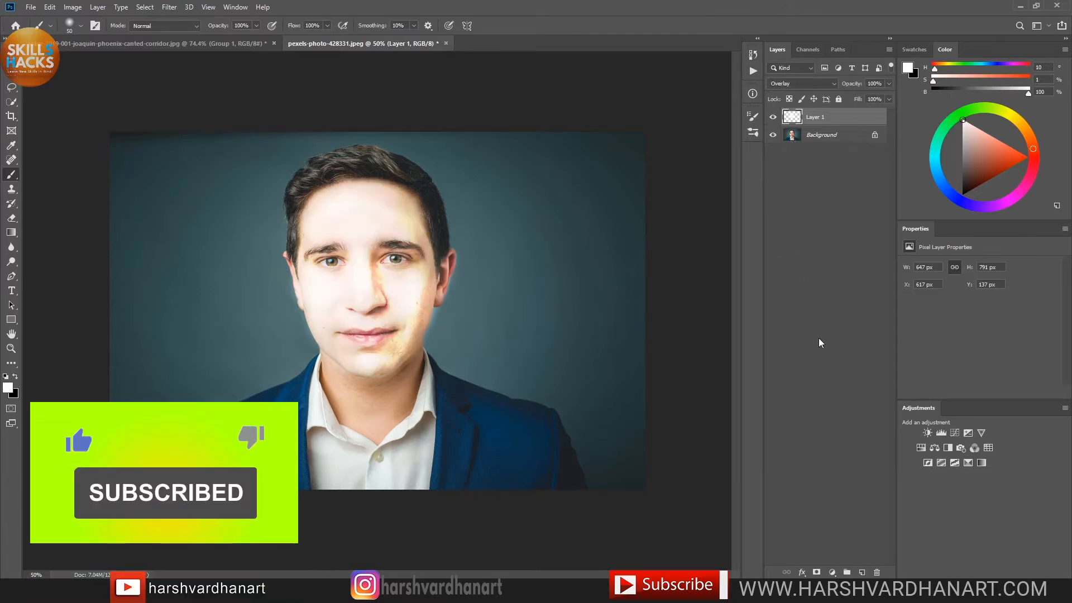
# Step: Add a second layer above the white paint layer and check the Joker reference image before returning to the portrait
pyautogui.click(861, 568)
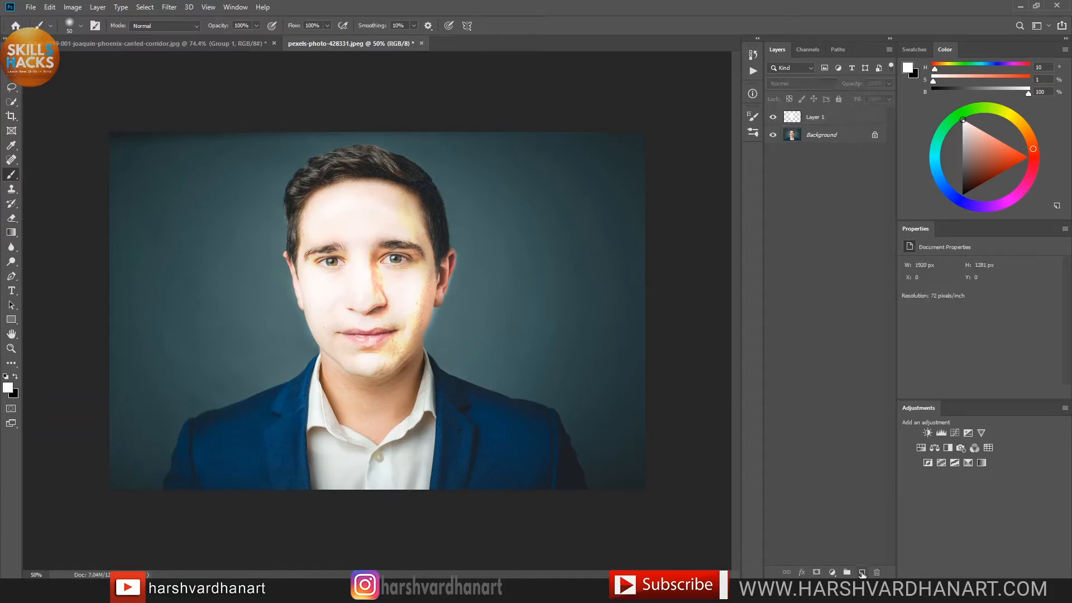
pyautogui.click(862, 572)
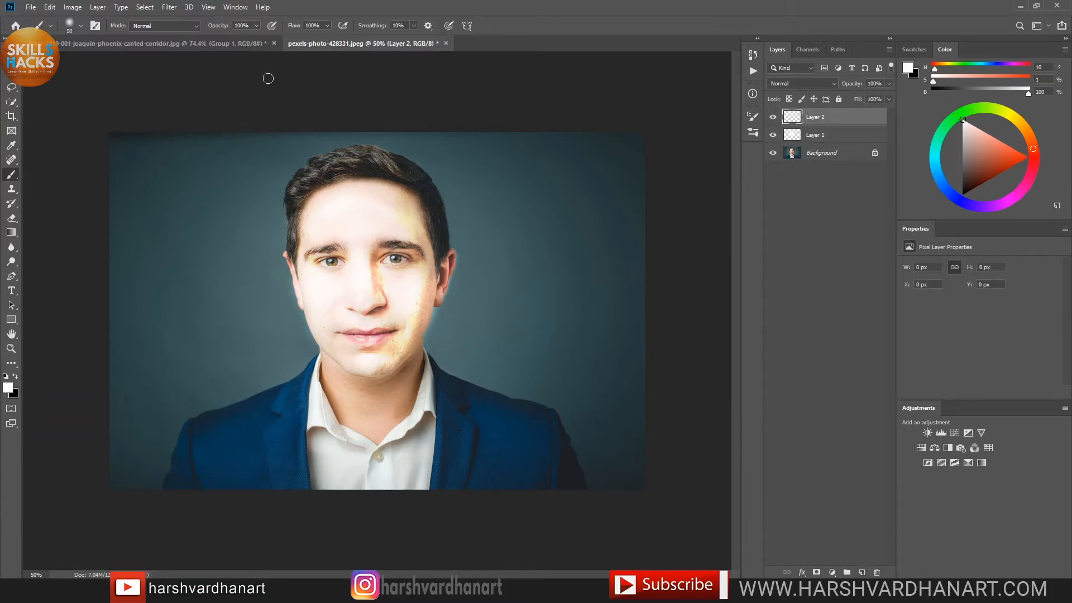
pyautogui.click(226, 43)
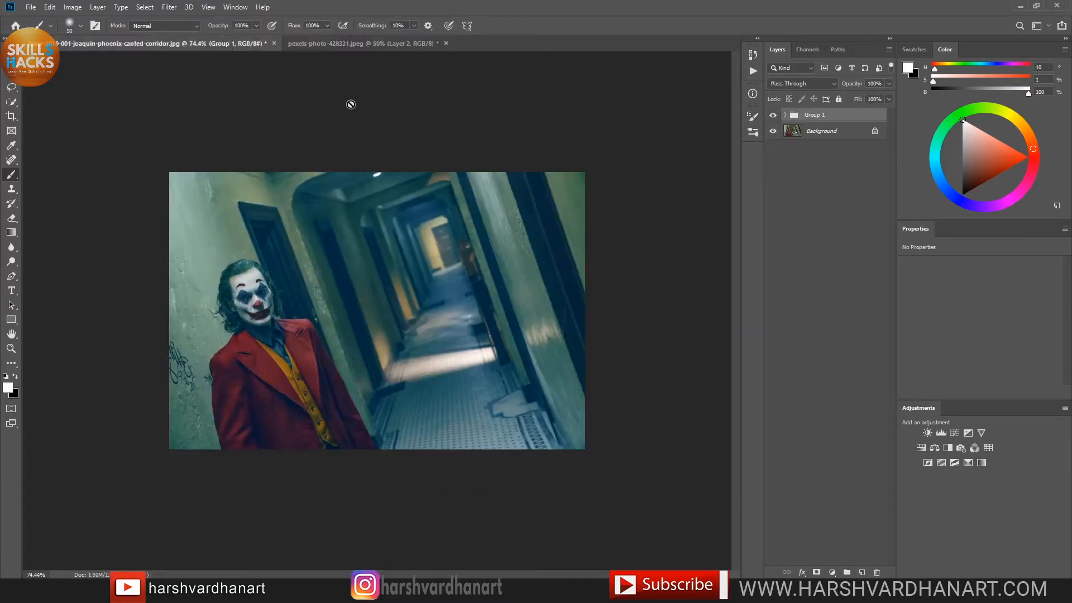
pyautogui.click(357, 43)
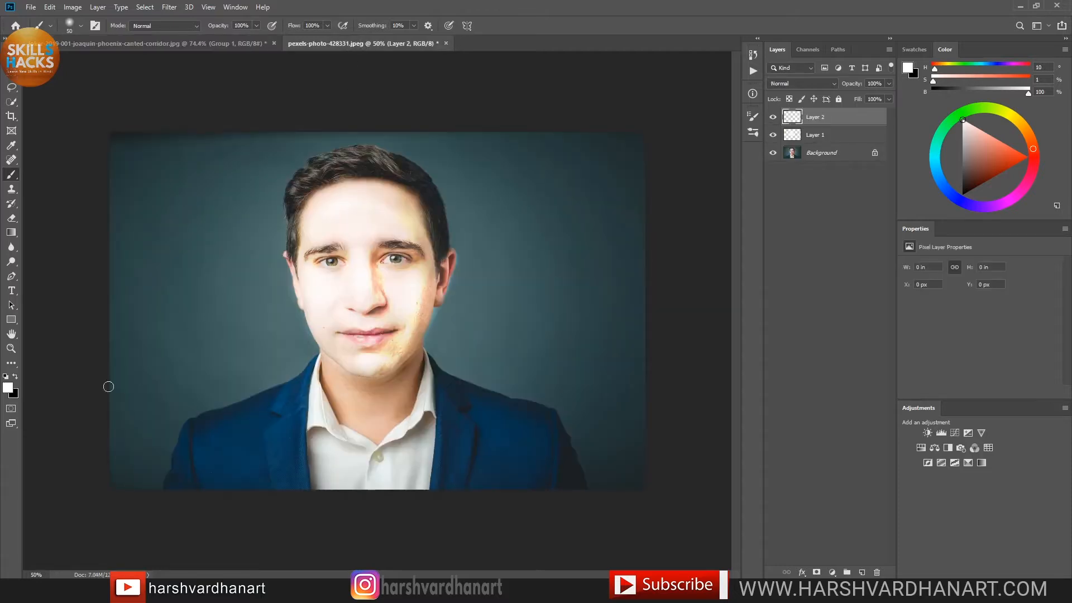
# Step: Set the foreground colour to dark green, hex 124804, and return to the Brush tool
pyautogui.click(8, 388)
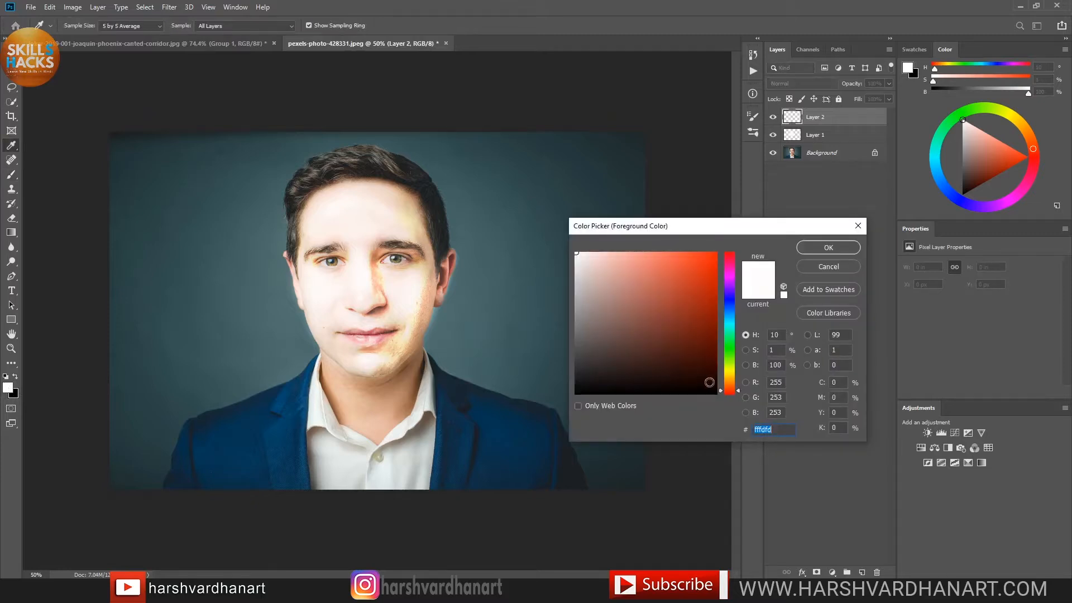
pyautogui.click(729, 364)
pyautogui.moveTo(731, 370); pyautogui.dragTo(729, 351)
pyautogui.click(708, 352)
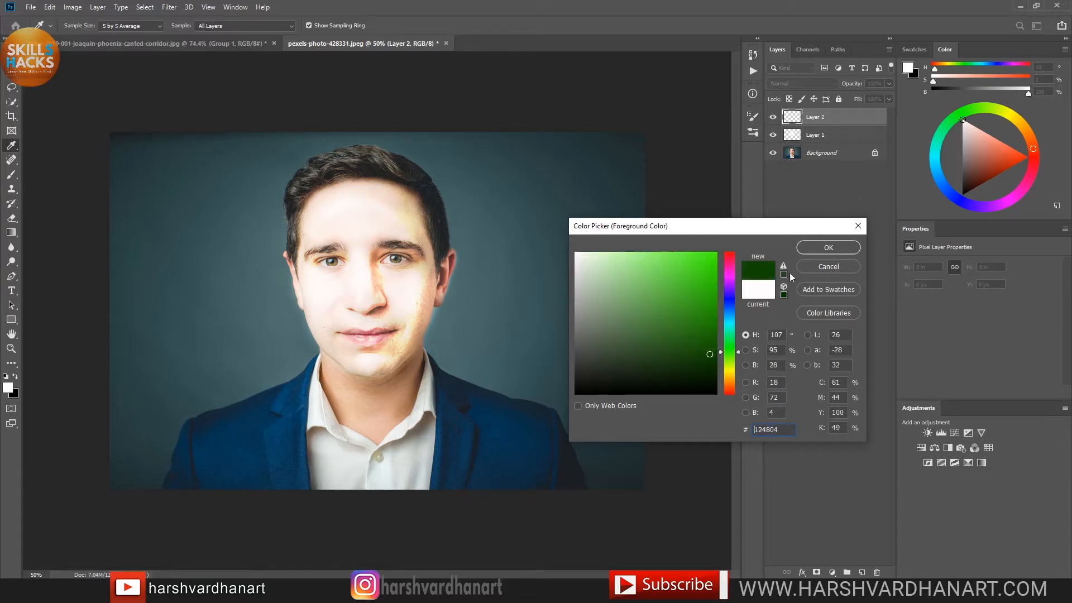
pyautogui.click(828, 247)
pyautogui.press('b')
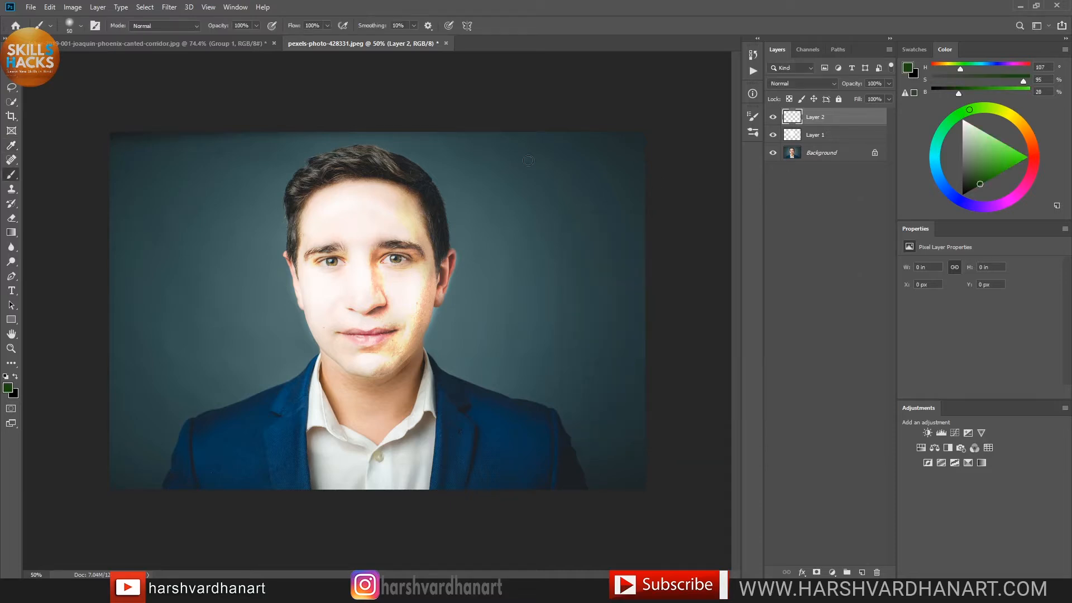
# Step: Set the second layer's blend mode to Overlay and check the eye makeup in the Joker reference image
pyautogui.click(795, 83)
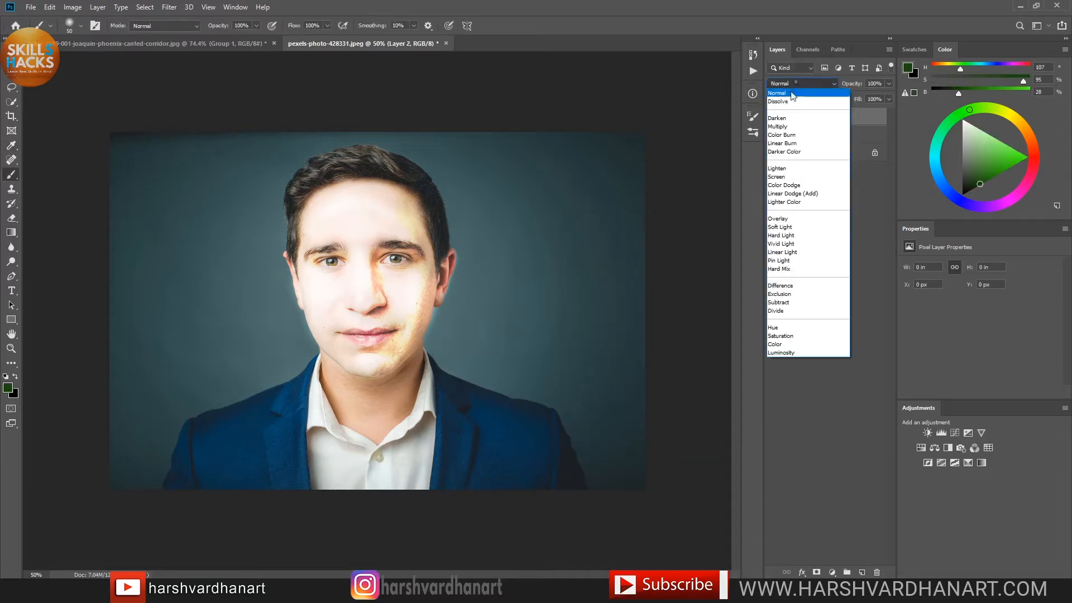
pyautogui.click(793, 221)
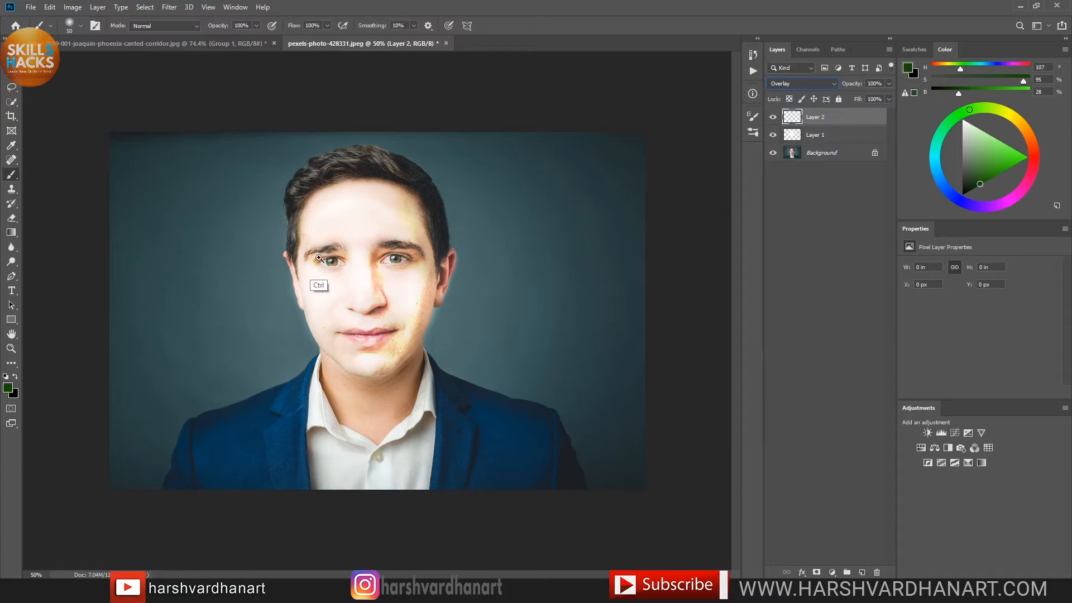
pyautogui.moveTo(377, 306); pyautogui.dragTo(408, 332)
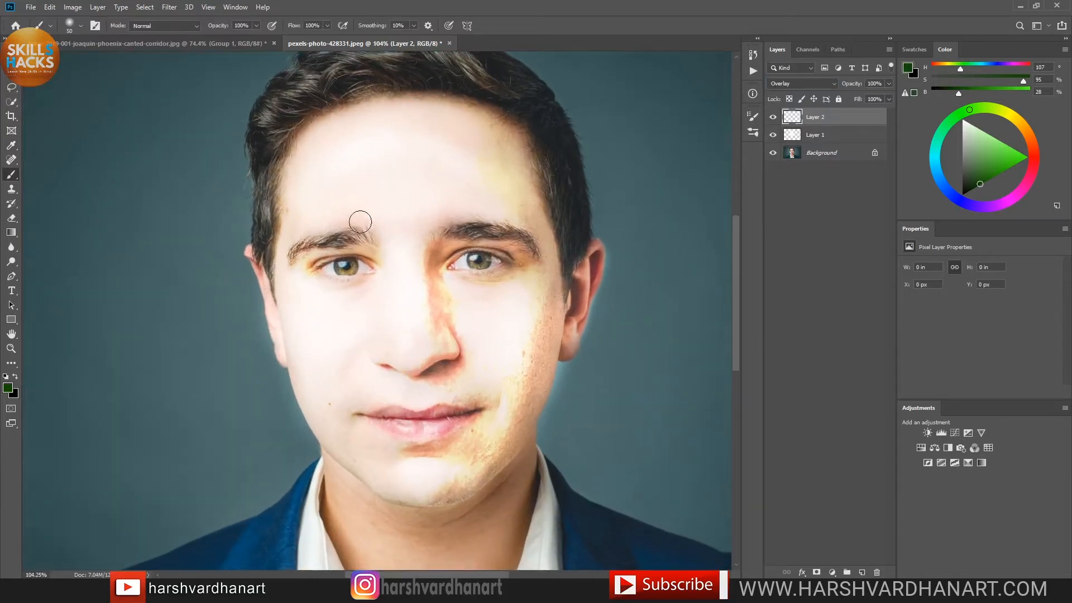
pyautogui.hotkey('ctrl', 'Tab')
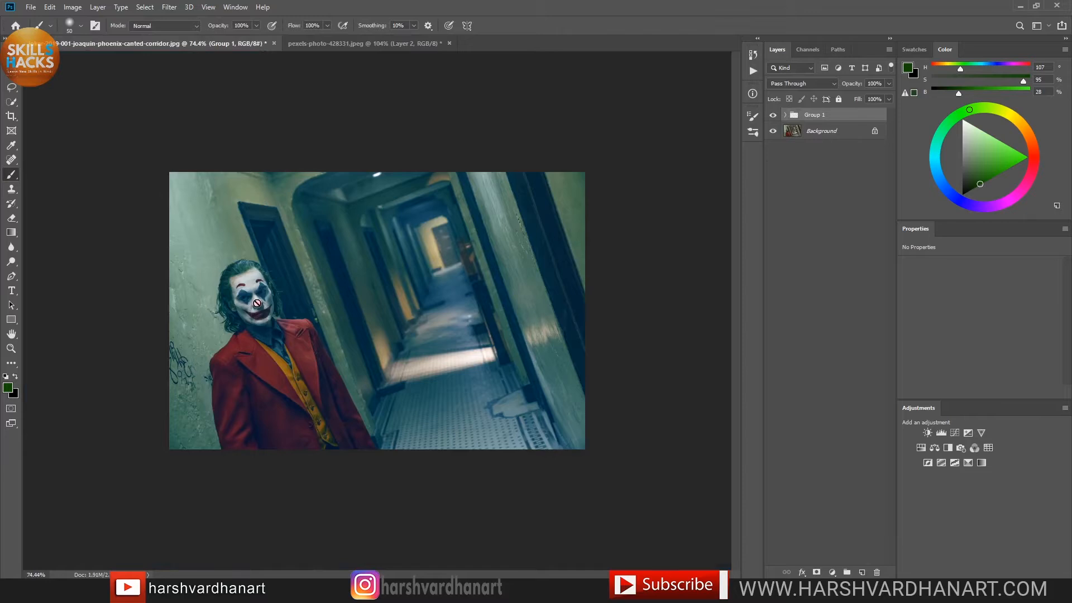
pyautogui.click(367, 48)
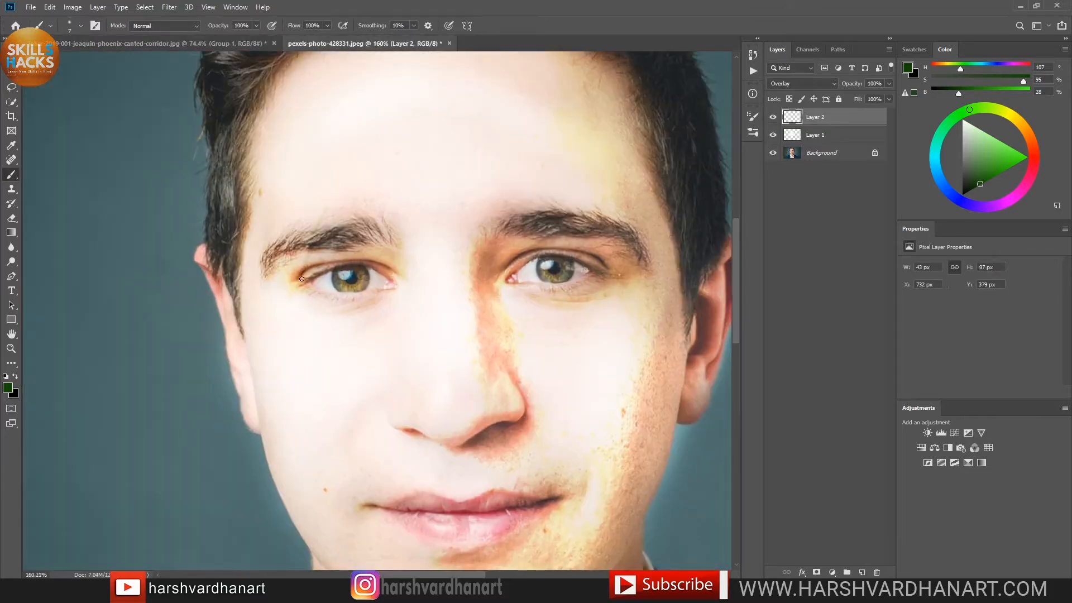
# Step: Change the brush to the Hard Round preset at 7 px
pyautogui.rightClick(391, 226)
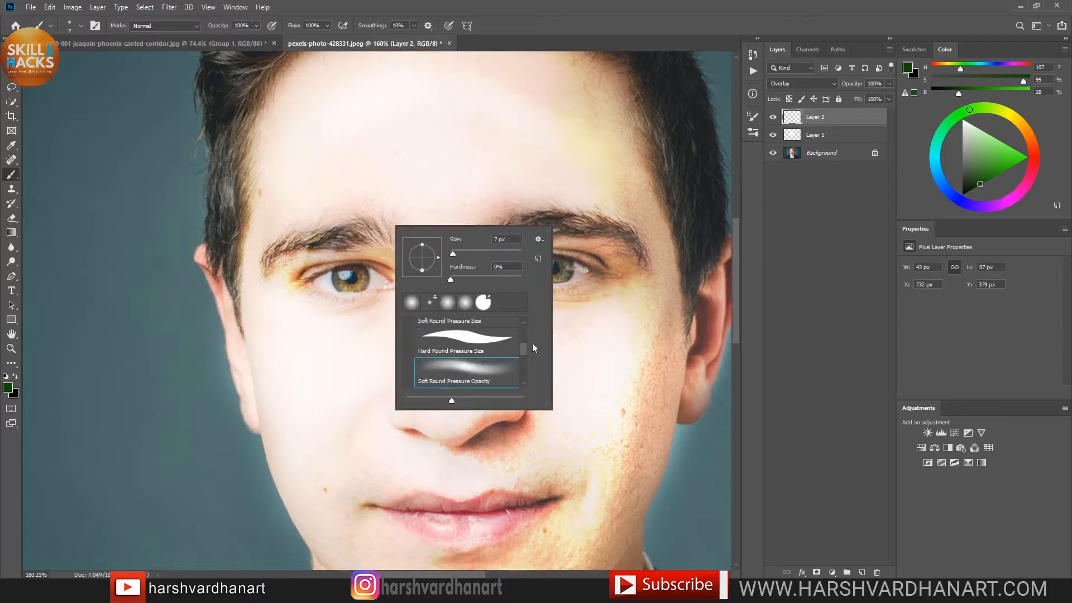
pyautogui.moveTo(525, 350); pyautogui.dragTo(523, 334)
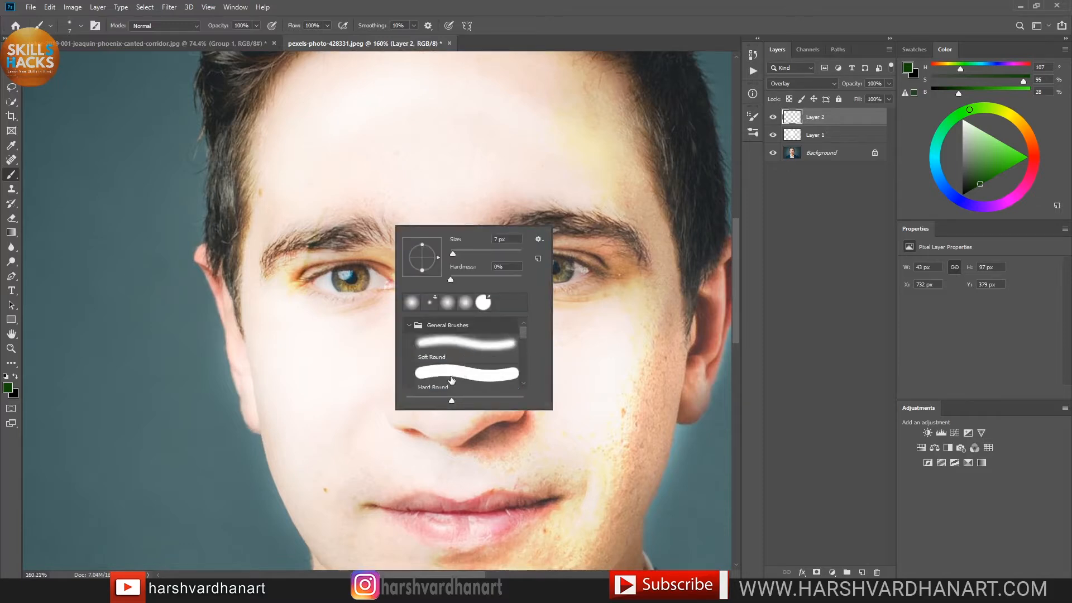
pyautogui.click(448, 379)
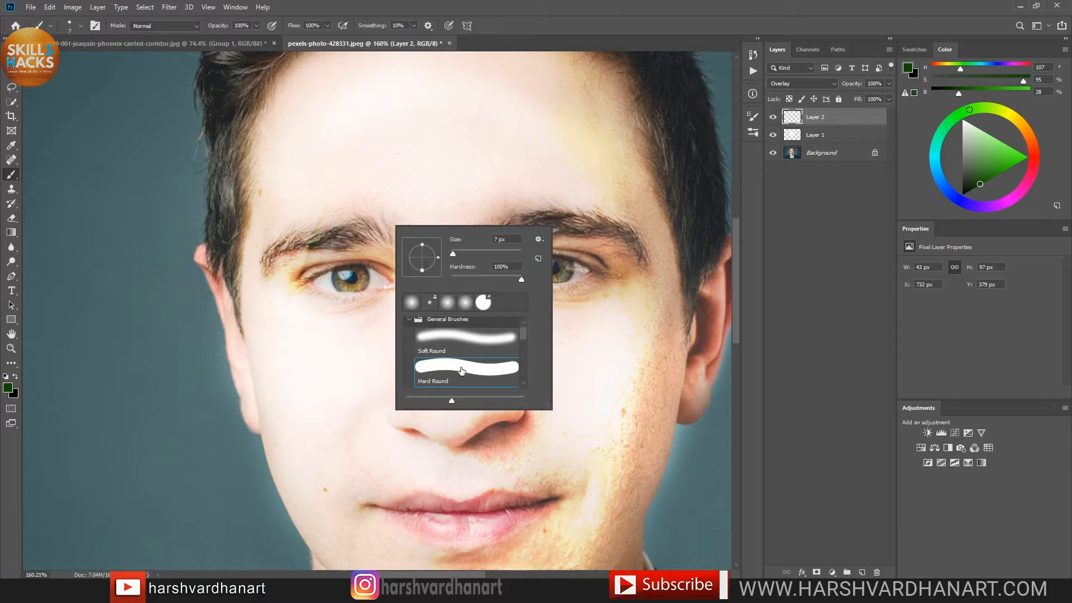
pyautogui.click(539, 10)
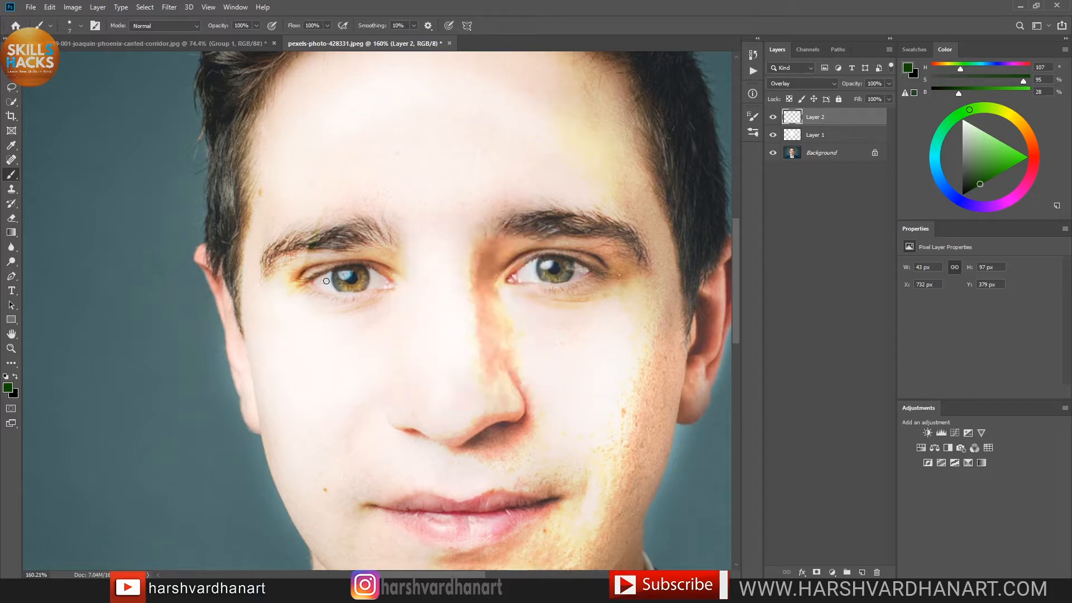
# Step: Outline a dark green diamond around the eye on the portrait's left side, from above the eyebrow down to the cheek
pyautogui.moveTo(311, 230); pyautogui.dragTo(285, 285)
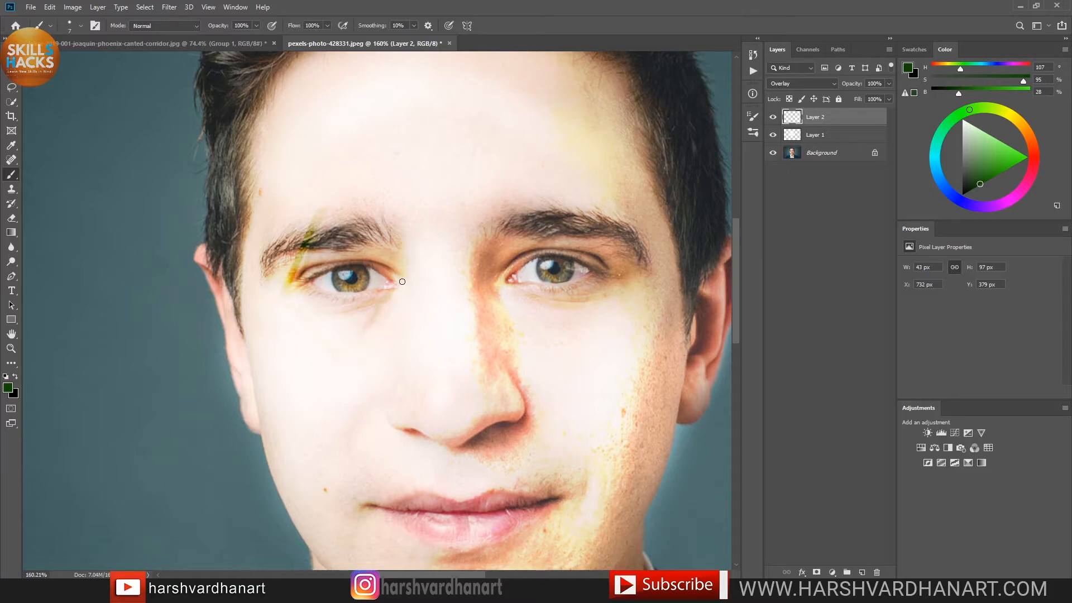
pyautogui.moveTo(404, 279); pyautogui.dragTo(329, 201)
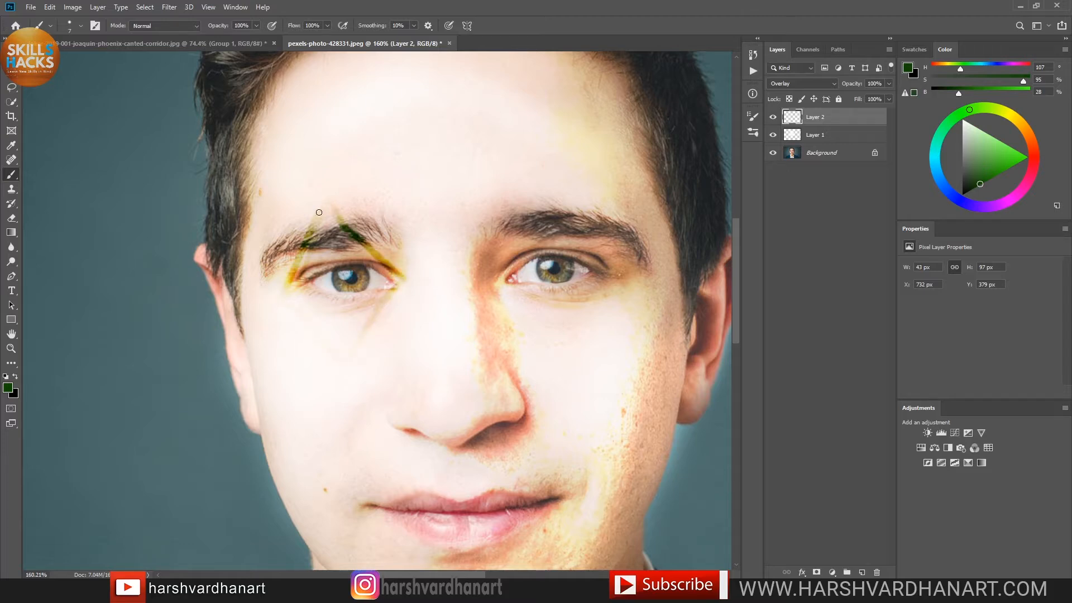
pyautogui.moveTo(305, 248); pyautogui.dragTo(287, 295)
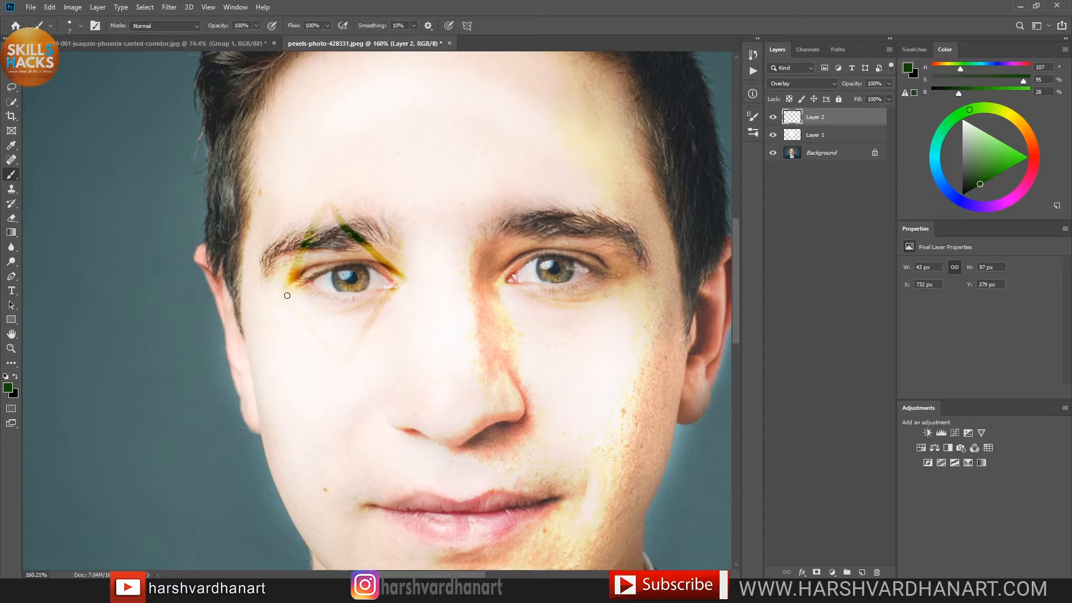
pyautogui.rightClick(336, 356)
# Step: Set the layer's blend mode to Multiply and fill the diamond with dark green, leaving the eye itself clear
pyautogui.click(801, 83)
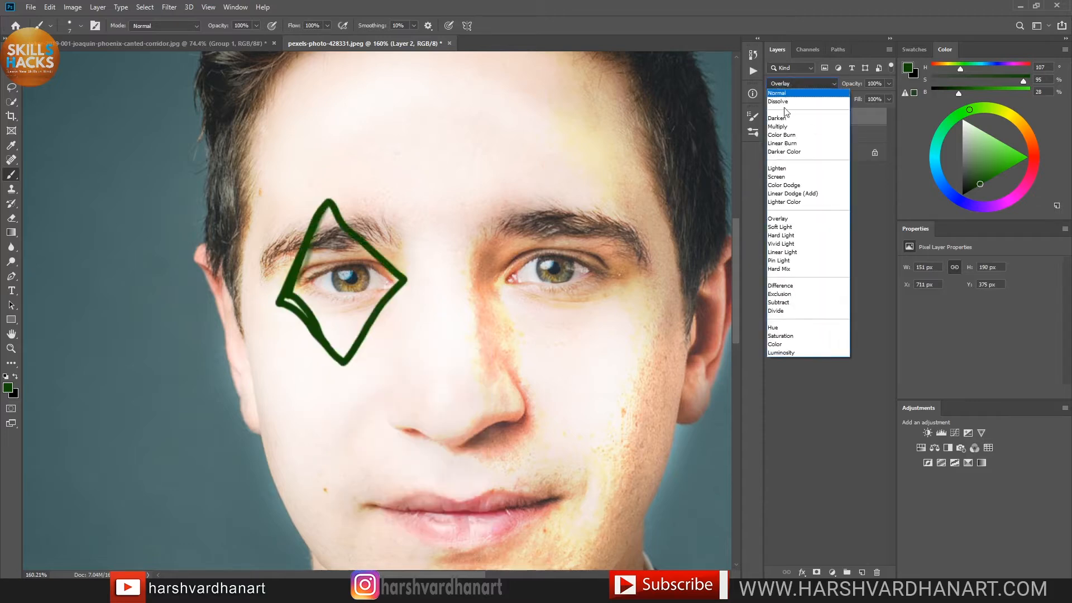
pyautogui.click(785, 128)
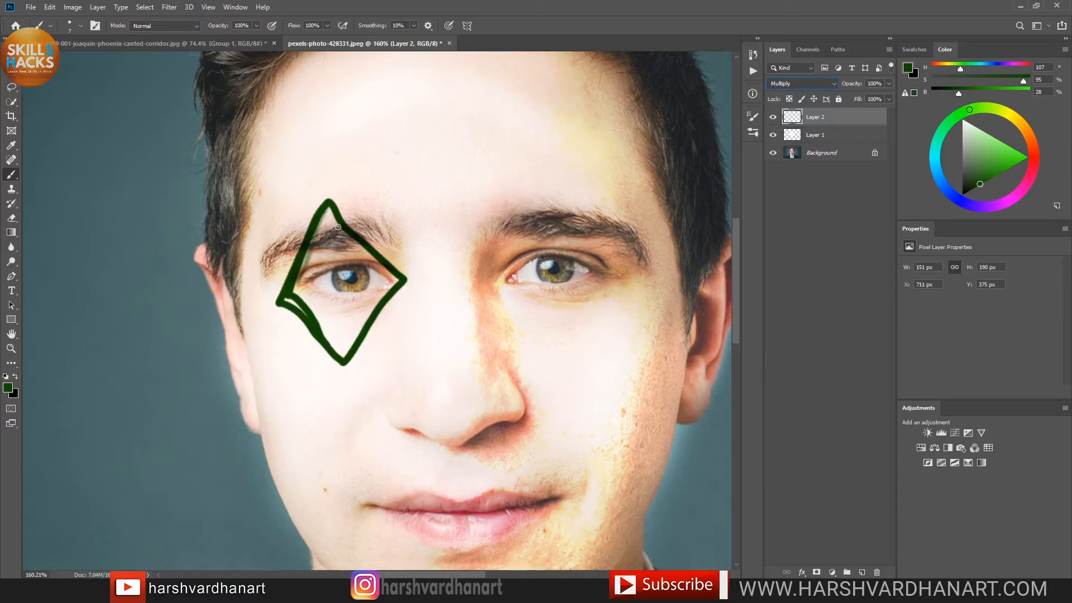
pyautogui.moveTo(332, 204); pyautogui.dragTo(400, 278)
pyautogui.moveTo(331, 208)
pyautogui.mouseDown()
pyautogui.moveTo(303, 298)
pyautogui.moveTo(386, 296)
pyautogui.moveTo(328, 203)
pyautogui.mouseUp()
pyautogui.press(']')
pyautogui.press(']')
pyautogui.press(']')
pyautogui.press(']')
pyautogui.press(']')
pyautogui.press('[')
pyautogui.press('[')
pyautogui.press('[')
pyautogui.press('[')
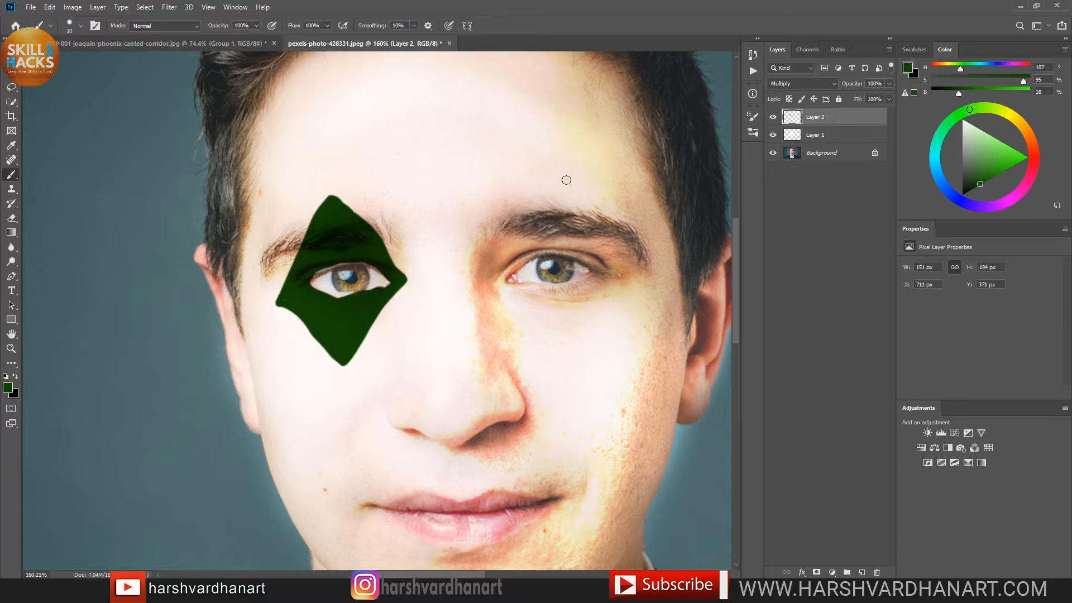
# Step: Paint a matching filled dark green diamond around the other eye, leaving the eyeball clear, and tidy its edges
pyautogui.moveTo(565, 176)
pyautogui.mouseDown()
pyautogui.moveTo(522, 262)
pyautogui.moveTo(555, 335)
pyautogui.moveTo(589, 208)
pyautogui.moveTo(572, 176)
pyautogui.moveTo(615, 271)
pyautogui.moveTo(593, 205)
pyautogui.moveTo(571, 180)
pyautogui.moveTo(531, 257)
pyautogui.moveTo(561, 246)
pyautogui.moveTo(604, 266)
pyautogui.moveTo(552, 246)
pyautogui.moveTo(565, 204)
pyautogui.moveTo(571, 237)
pyautogui.moveTo(585, 213)
pyautogui.moveTo(573, 243)
pyautogui.moveTo(594, 253)
pyautogui.moveTo(583, 245)
pyautogui.moveTo(529, 290)
pyautogui.moveTo(598, 292)
pyautogui.moveTo(522, 291)
pyautogui.mouseUp()
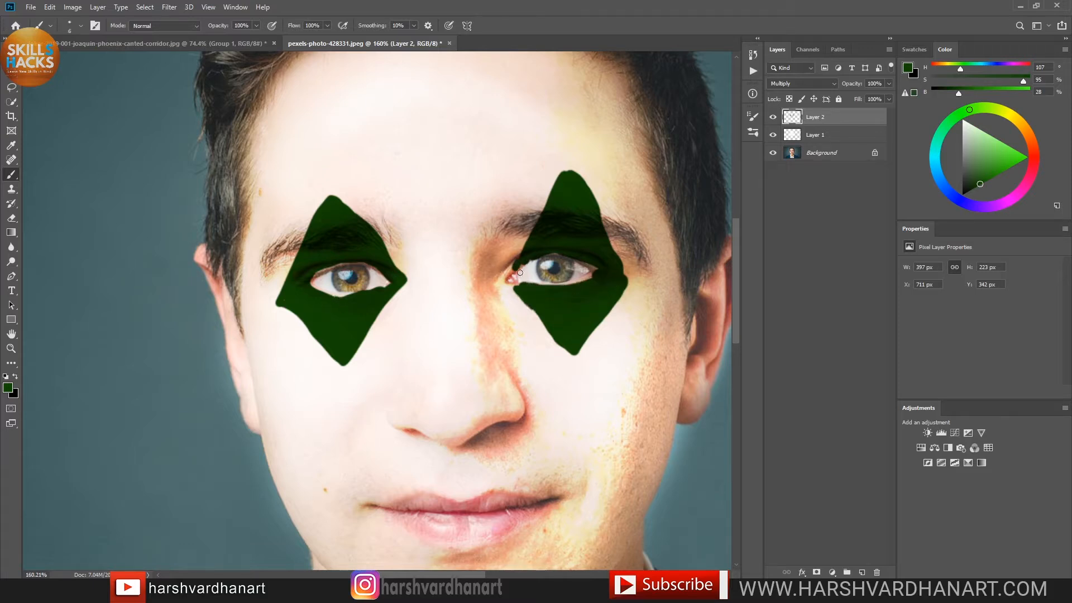
pyautogui.moveTo(534, 306); pyautogui.dragTo(538, 302)
pyautogui.moveTo(557, 186); pyautogui.dragTo(532, 201)
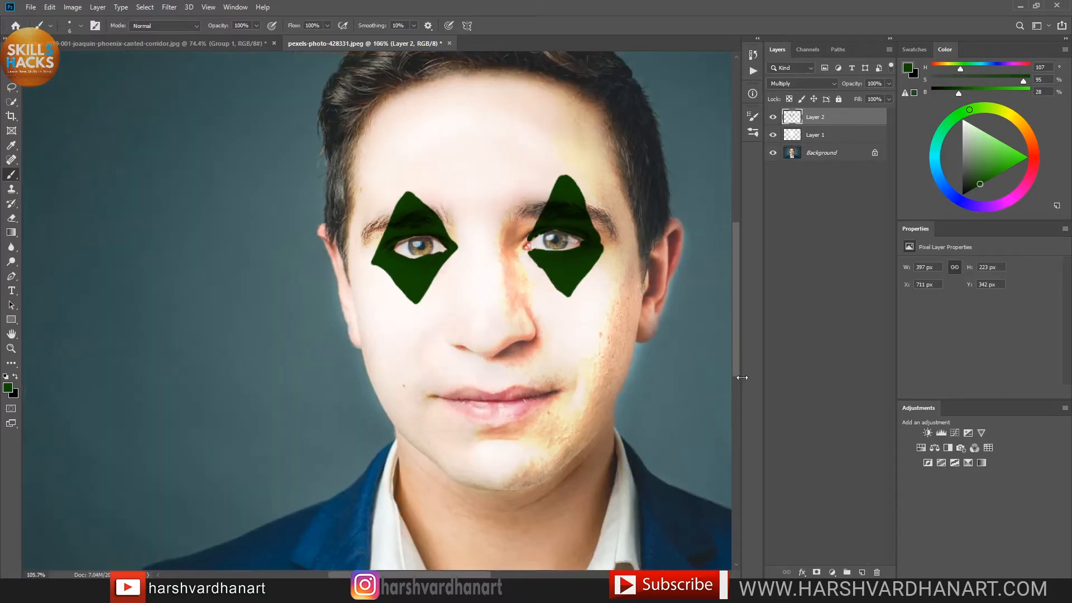
# Step: Add a new layer above the green diamonds, choose a dark red brush colour, and set the layer's blend mode to Multiply
pyautogui.click(863, 572)
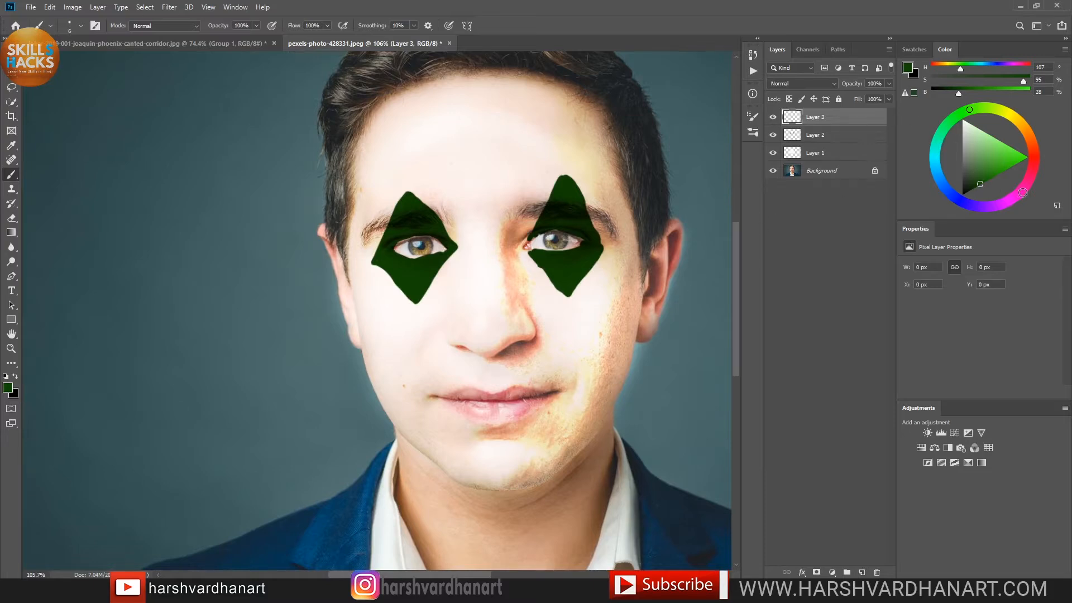
pyautogui.click(1033, 164)
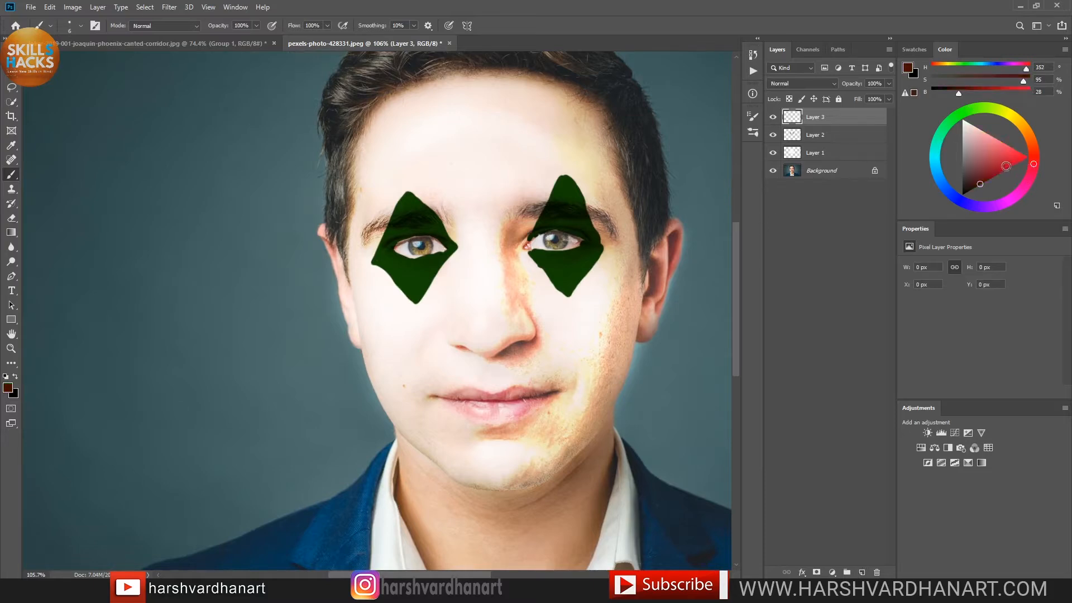
pyautogui.click(798, 81)
pyautogui.click(789, 86)
pyautogui.click(789, 86)
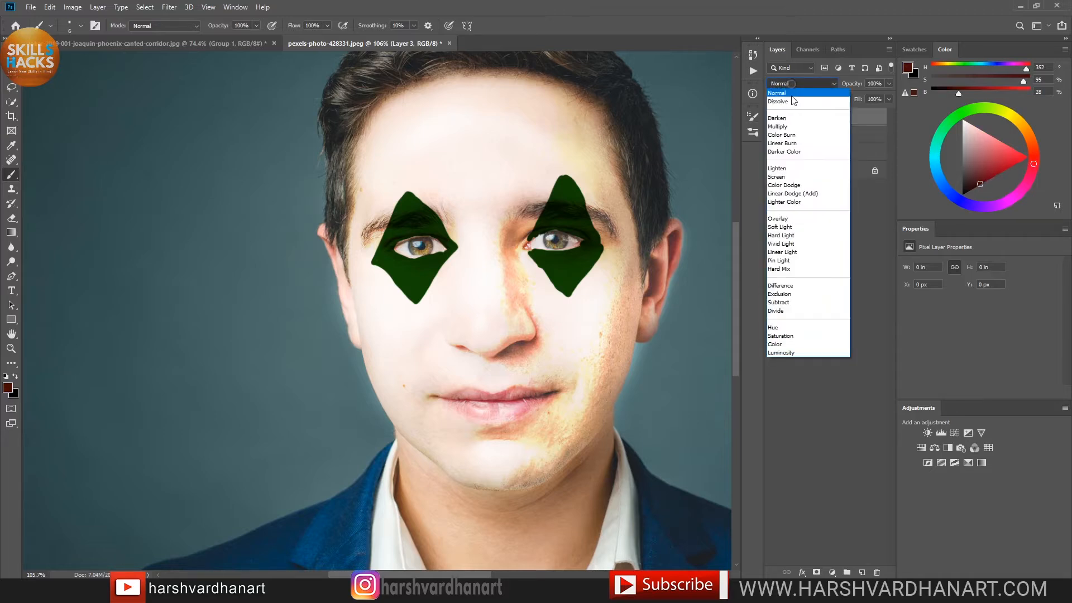
pyautogui.click(784, 129)
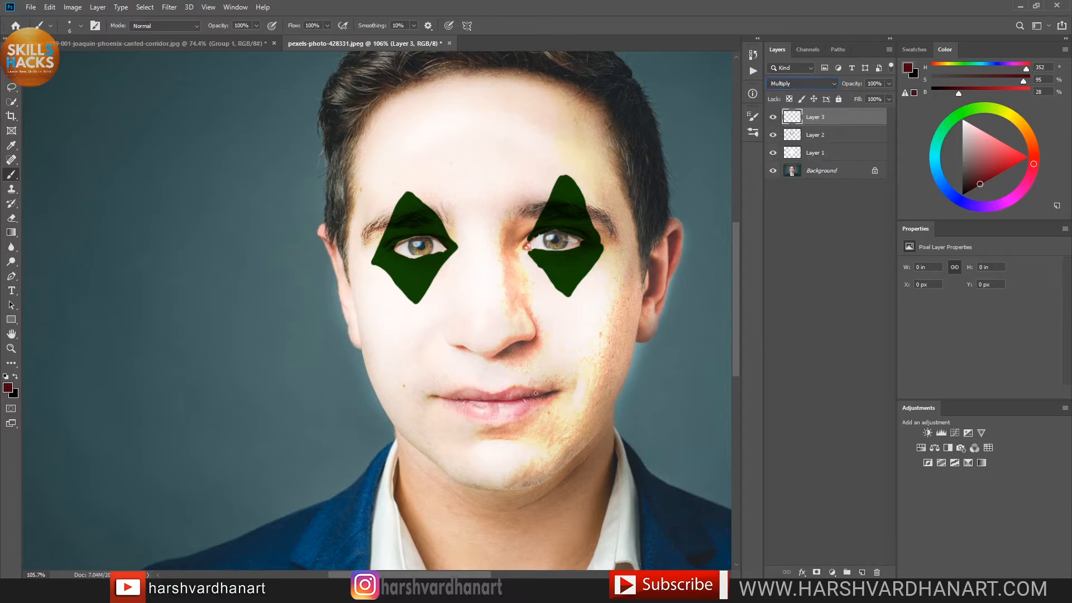
pyautogui.click(232, 47)
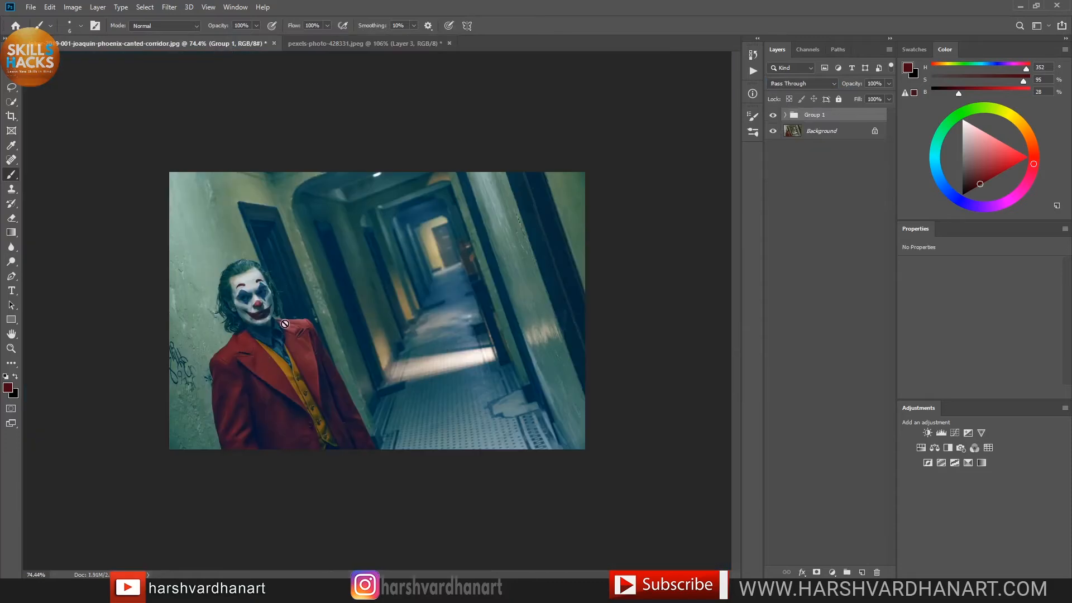
pyautogui.click(345, 43)
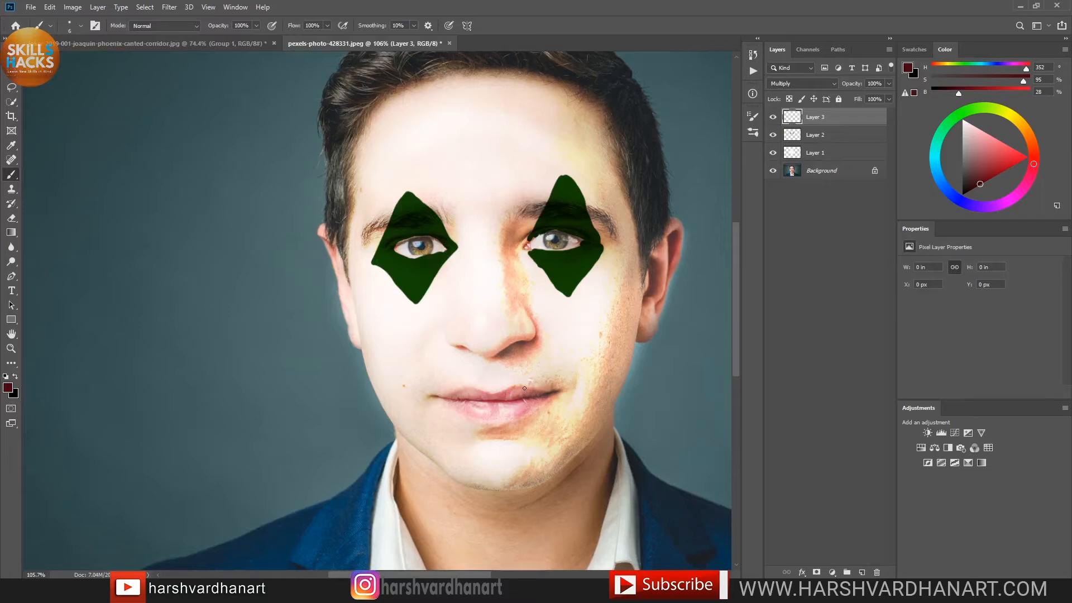
pyautogui.moveTo(524, 388); pyautogui.dragTo(594, 361)
pyautogui.press('ctrl')
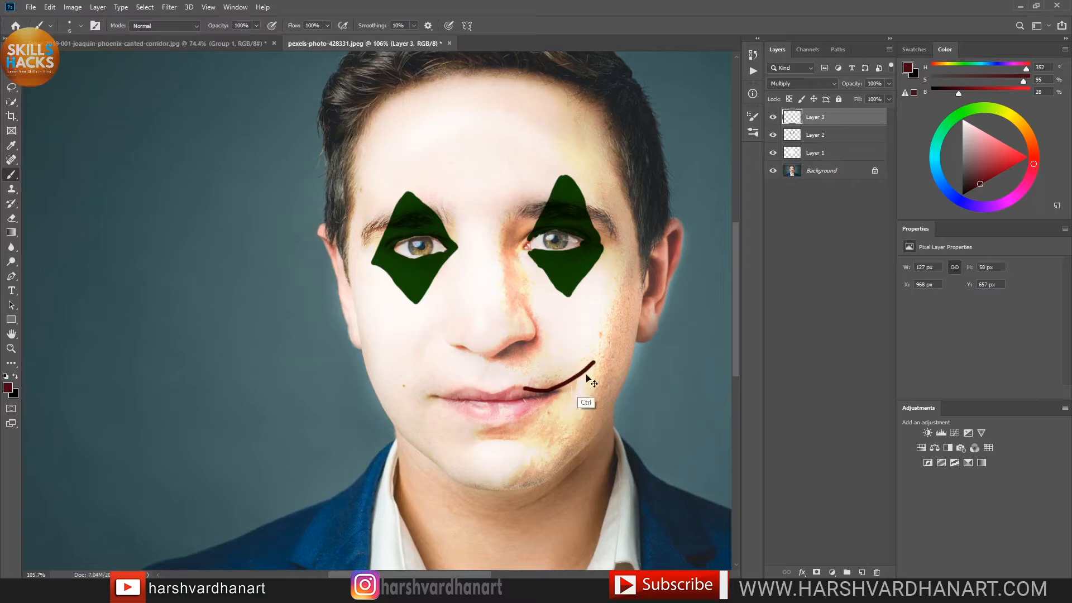
pyautogui.hotkey('ctrl', 'z')
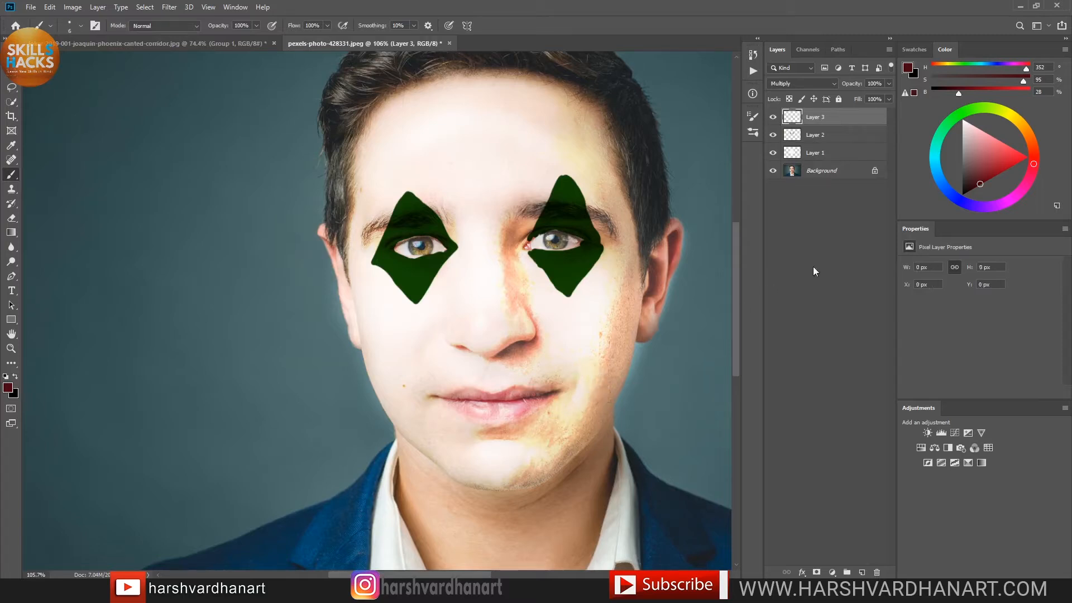
# Step: Choose a brighter red and paint a filled, wide smile over the lips, curving up onto both cheeks
pyautogui.moveTo(978, 176); pyautogui.dragTo(1013, 165)
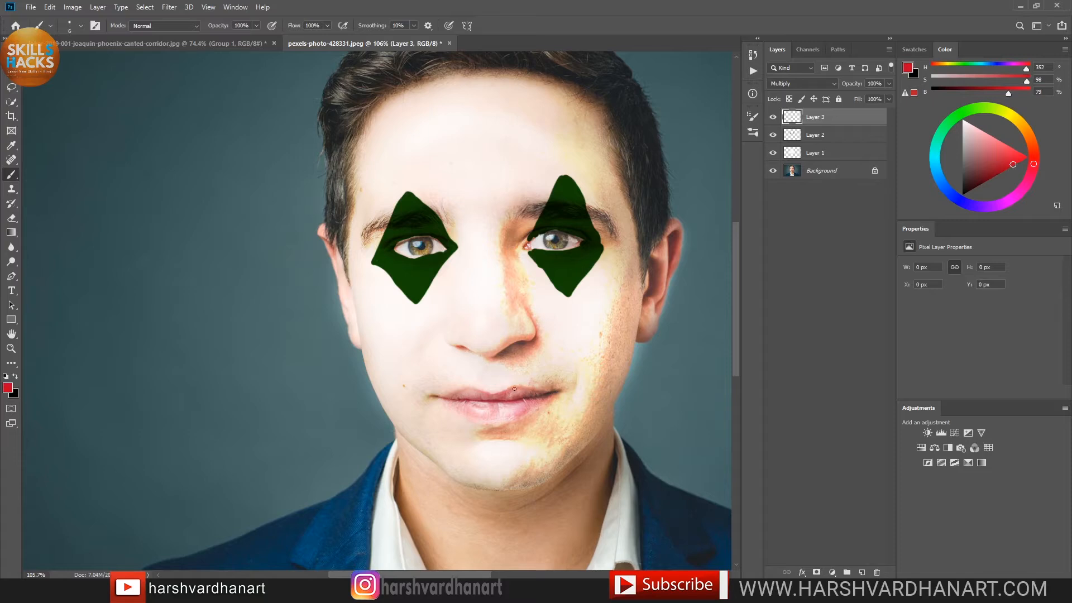
pyautogui.moveTo(546, 383); pyautogui.dragTo(600, 345)
pyautogui.moveTo(565, 384)
pyautogui.mouseDown()
pyautogui.moveTo(489, 424)
pyautogui.moveTo(431, 399)
pyautogui.moveTo(440, 388)
pyautogui.moveTo(469, 409)
pyautogui.moveTo(516, 404)
pyautogui.moveTo(512, 416)
pyautogui.moveTo(578, 366)
pyautogui.moveTo(503, 432)
pyautogui.moveTo(421, 396)
pyautogui.mouseUp()
pyautogui.press(']')
pyautogui.press(']')
pyautogui.press(']')
pyautogui.press(']')
pyautogui.press(']')
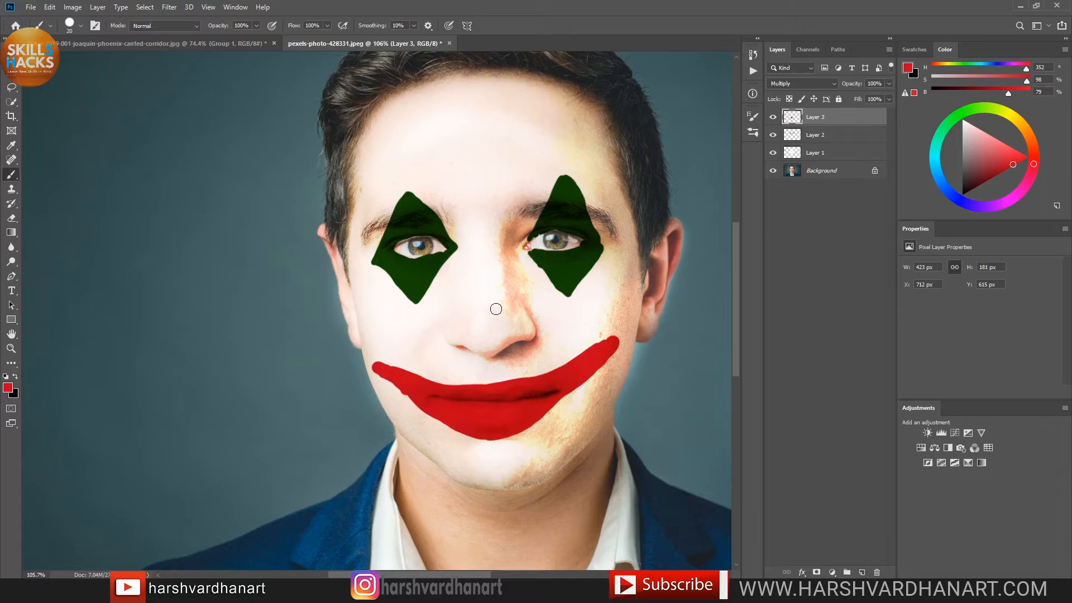
# Step: Enlarge the brush to 45 px and paint a filled red clown nose over the tip and nostrils
pyautogui.press(']')
pyautogui.press(']')
pyautogui.press(']')
pyautogui.press(']')
pyautogui.press(']')
pyautogui.moveTo(480, 305)
pyautogui.mouseDown()
pyautogui.moveTo(482, 331)
pyautogui.moveTo(492, 308)
pyautogui.moveTo(471, 325)
pyautogui.moveTo(497, 329)
pyautogui.moveTo(487, 309)
pyautogui.moveTo(466, 316)
pyautogui.moveTo(470, 340)
pyautogui.moveTo(508, 333)
pyautogui.moveTo(510, 310)
pyautogui.moveTo(478, 301)
pyautogui.moveTo(463, 326)
pyautogui.moveTo(477, 341)
pyautogui.moveTo(516, 330)
pyautogui.moveTo(513, 319)
pyautogui.moveTo(512, 332)
pyautogui.moveTo(483, 343)
pyautogui.moveTo(465, 335)
pyautogui.moveTo(460, 321)
pyautogui.moveTo(485, 298)
pyautogui.moveTo(508, 306)
pyautogui.moveTo(517, 328)
pyautogui.moveTo(506, 341)
pyautogui.moveTo(459, 338)
pyautogui.moveTo(494, 345)
pyautogui.moveTo(522, 329)
pyautogui.moveTo(509, 311)
pyautogui.moveTo(490, 310)
pyautogui.moveTo(455, 333)
pyautogui.moveTo(479, 299)
pyautogui.moveTo(495, 299)
pyautogui.moveTo(509, 317)
pyautogui.moveTo(497, 343)
pyautogui.moveTo(474, 343)
pyautogui.moveTo(499, 347)
pyautogui.moveTo(465, 344)
pyautogui.moveTo(495, 333)
pyautogui.mouseUp()
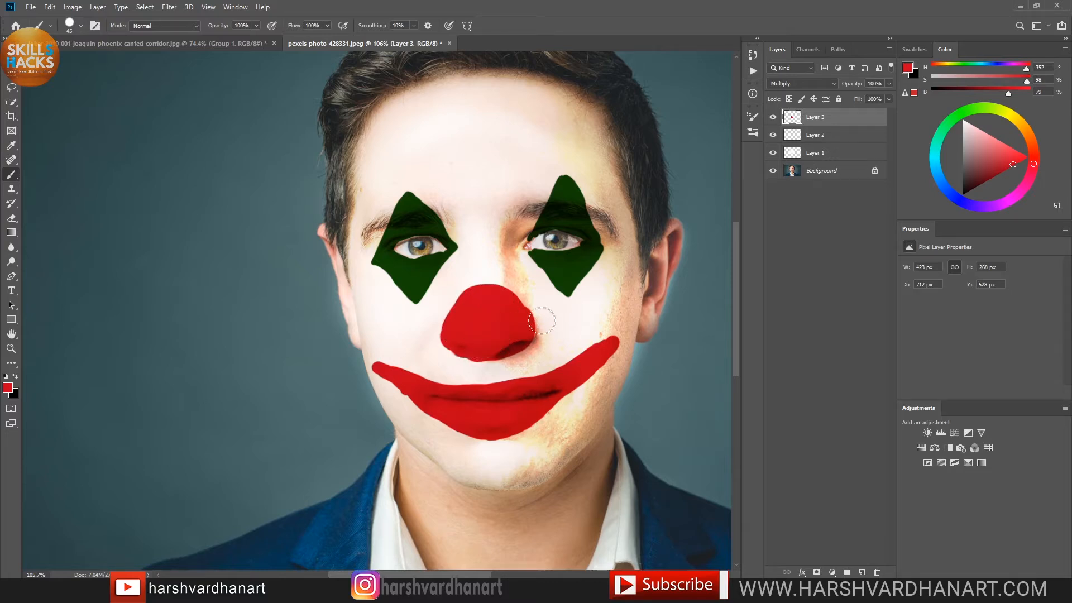
# Step: Check the Joker reference and extend both corners of the red smile into thin upturned tips with a 10 px brush
pyautogui.moveTo(566, 217); pyautogui.dragTo(502, 239)
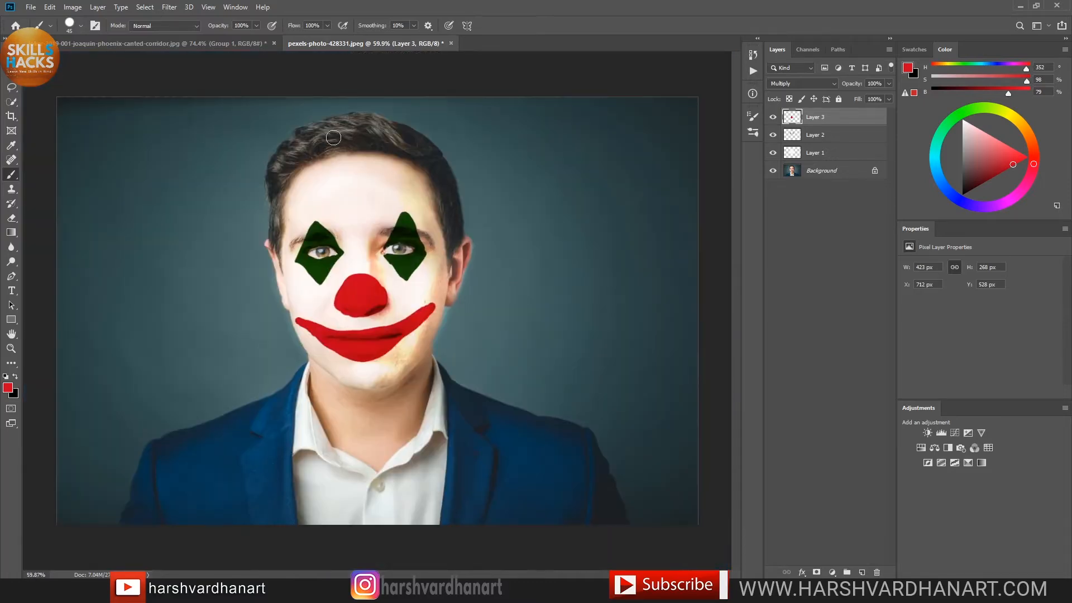
pyautogui.click(201, 44)
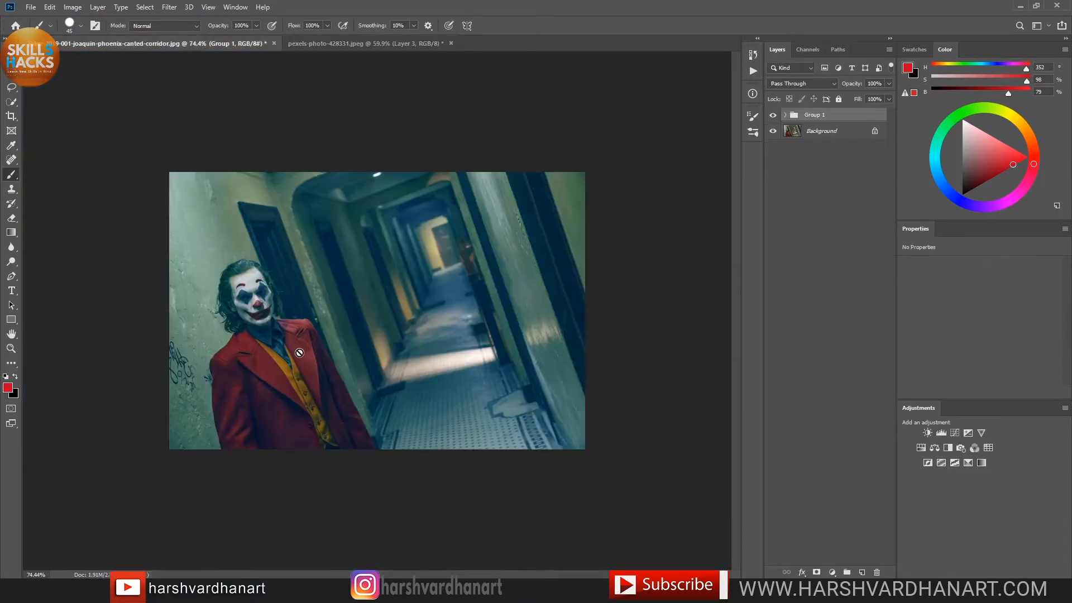
pyautogui.click(382, 43)
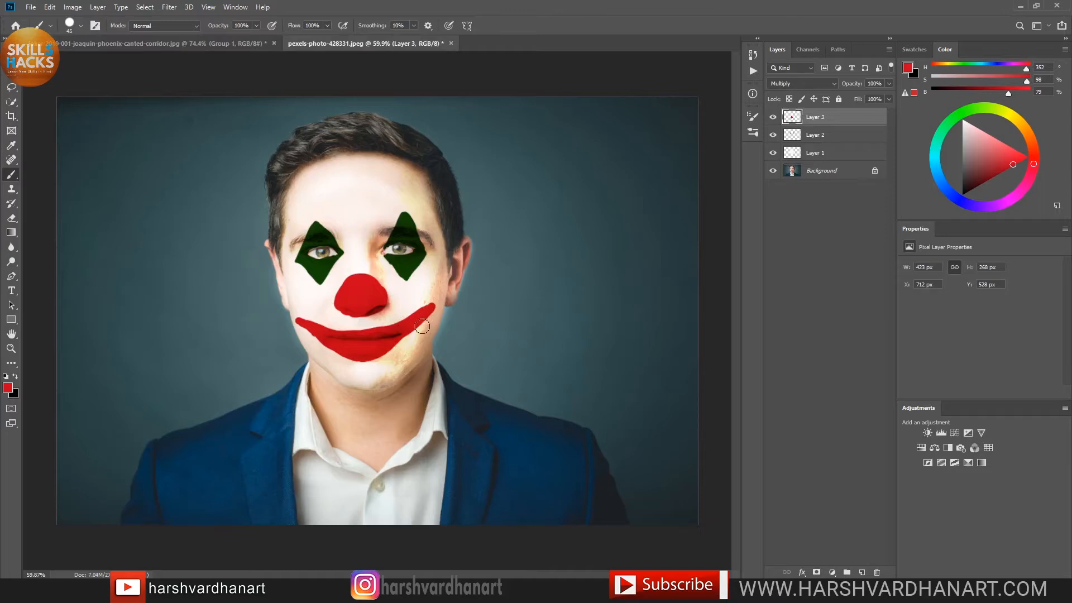
pyautogui.press('[')
pyautogui.press('[')
pyautogui.click(297, 322)
pyautogui.rightClick(297, 321)
pyautogui.click(295, 317)
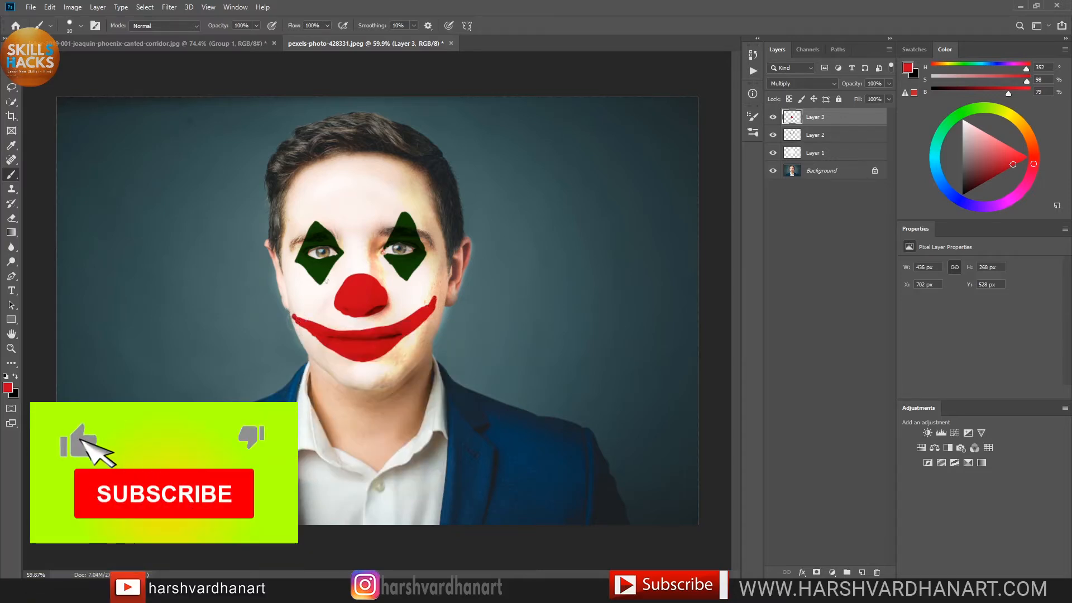
# Step: Check the Joker reference again and paint a curved red brow on the forehead above each eye with a larger brush
pyautogui.hotkey('ctrl', 'Tab')
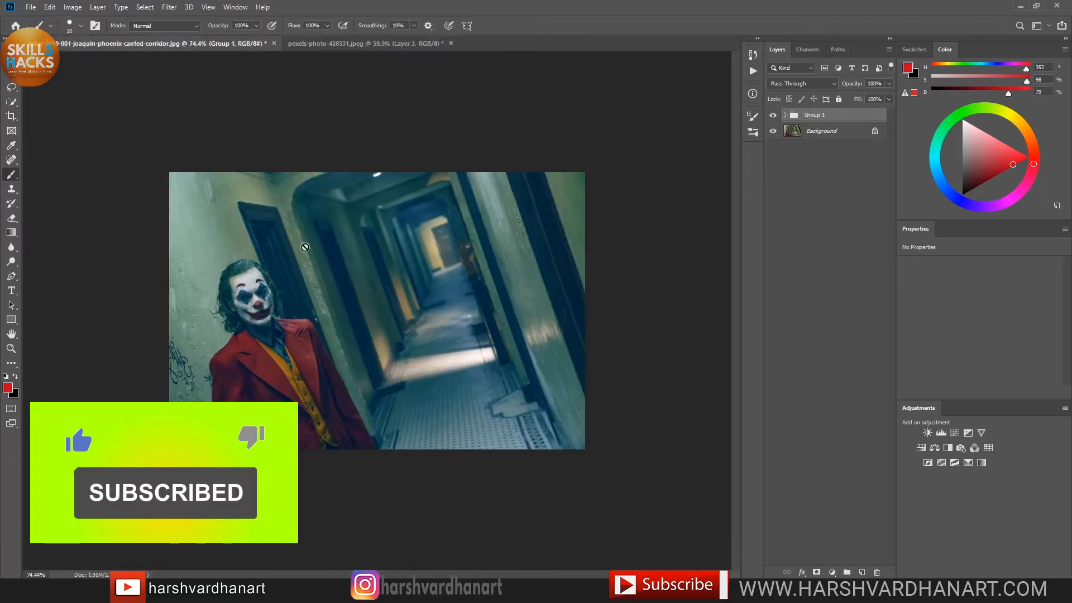
pyautogui.click(363, 45)
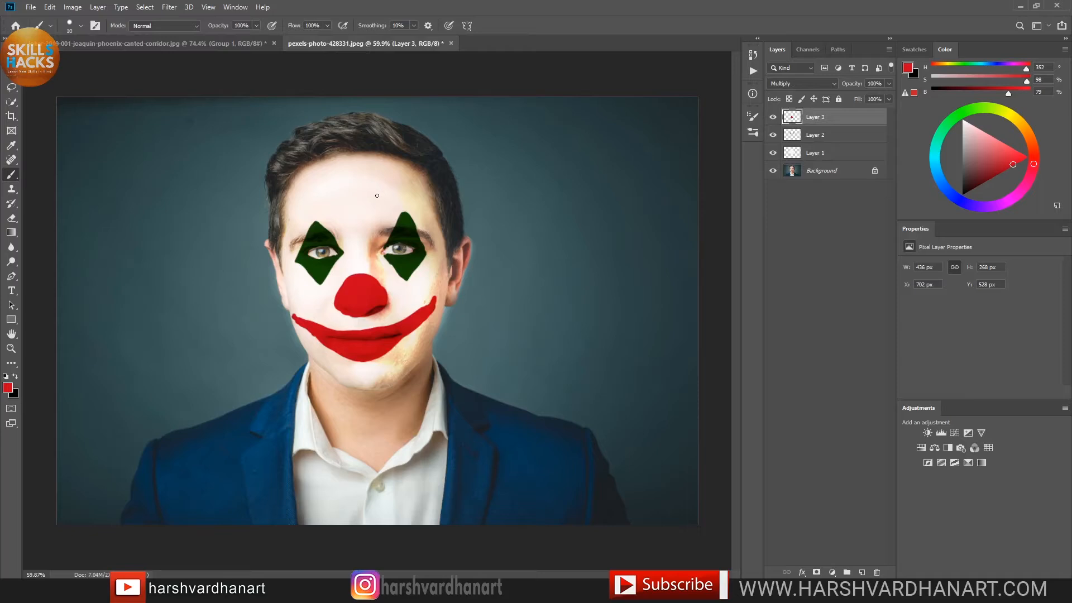
pyautogui.press(']')
pyautogui.moveTo(377, 191)
pyautogui.mouseDown()
pyautogui.moveTo(396, 183)
pyautogui.moveTo(416, 194)
pyautogui.mouseUp()
pyautogui.moveTo(325, 196); pyautogui.dragTo(294, 197)
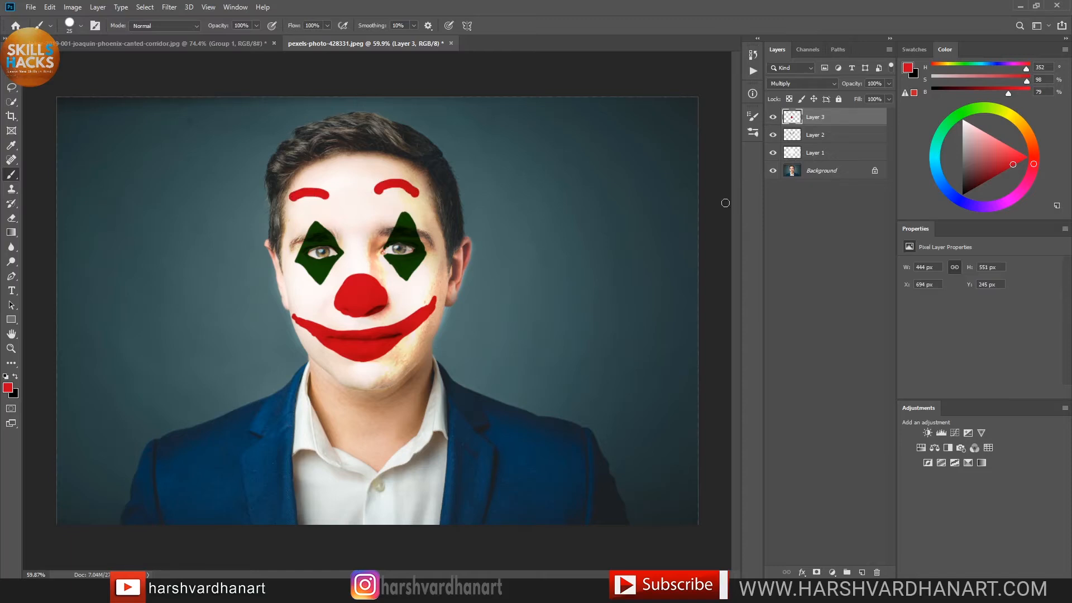
# Step: Compare the face with the white makeup of Layer 1 hidden and shown, and duplicate that layer
pyautogui.click(793, 157)
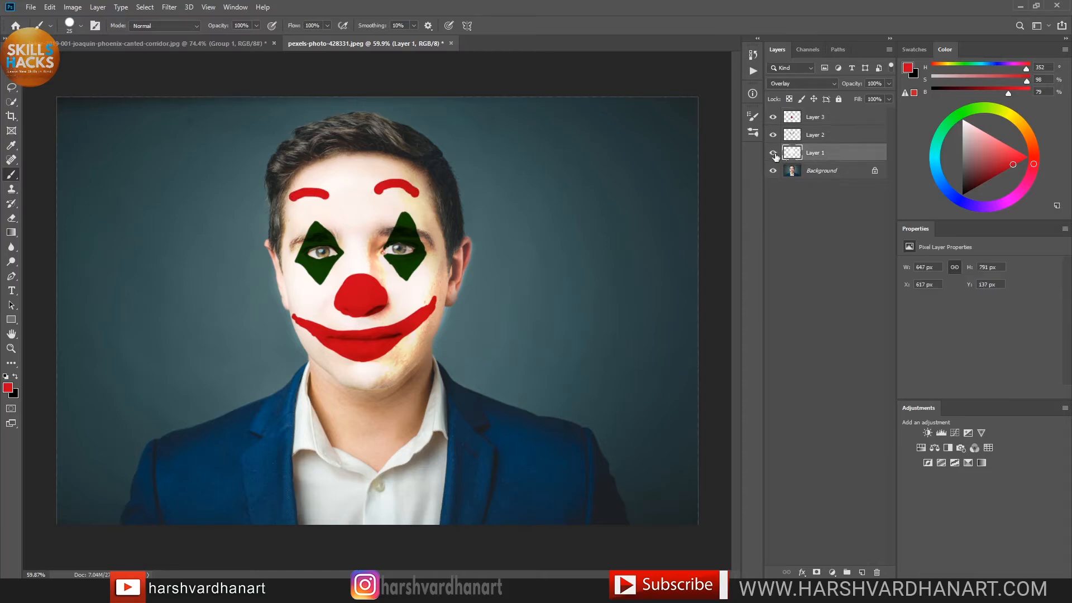
pyautogui.click(774, 154)
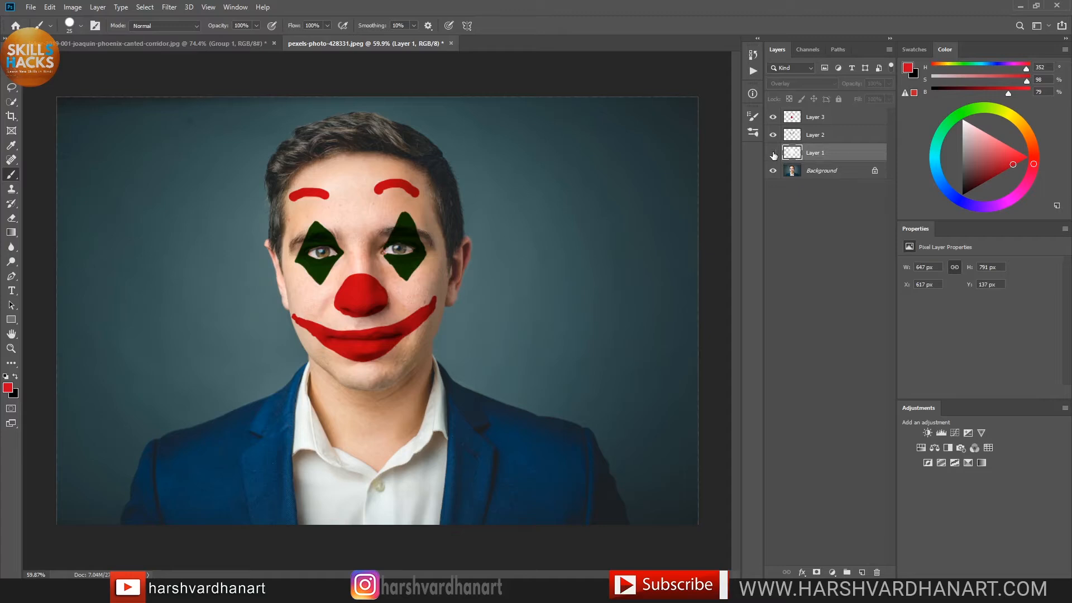
pyautogui.click(774, 154)
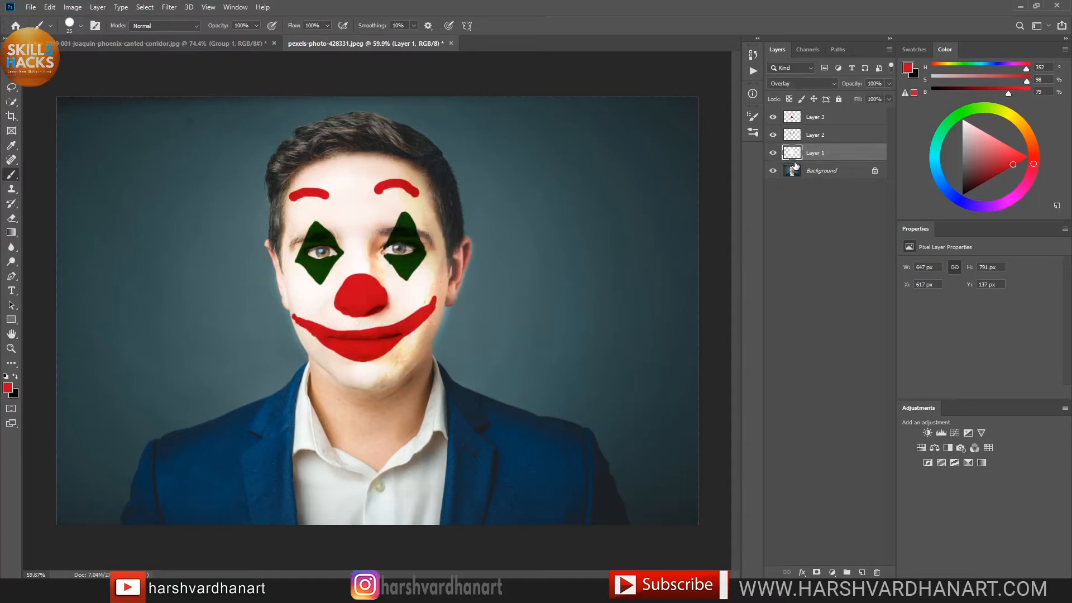
pyautogui.hotkey('ctrl', 'j')
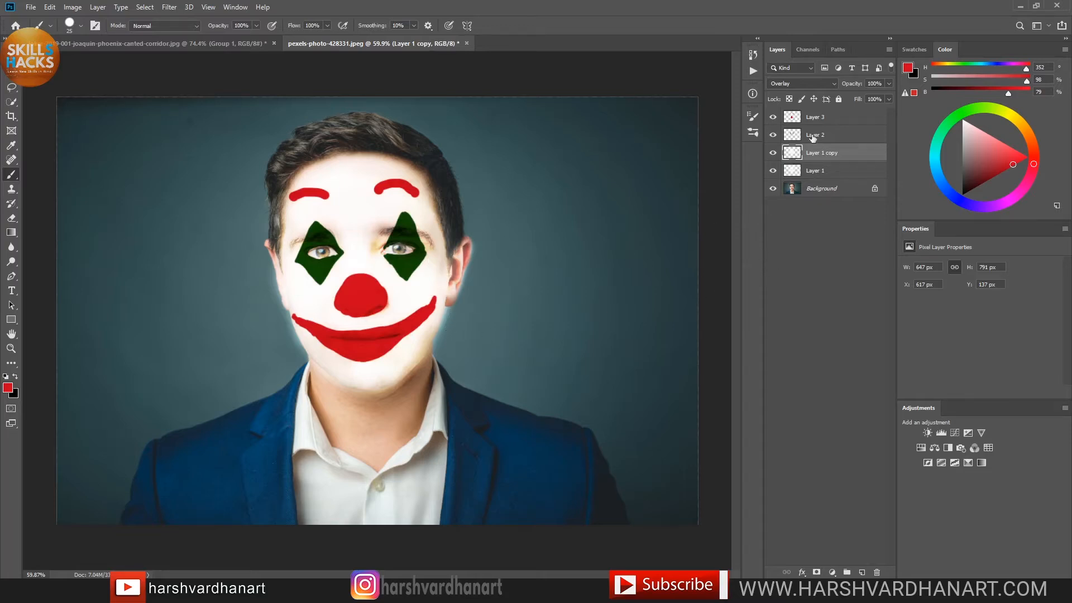
# Step: Try other blend modes on Layer 1 copy, settling on Overlay, and reduce its opacity to 74%
pyautogui.click(833, 84)
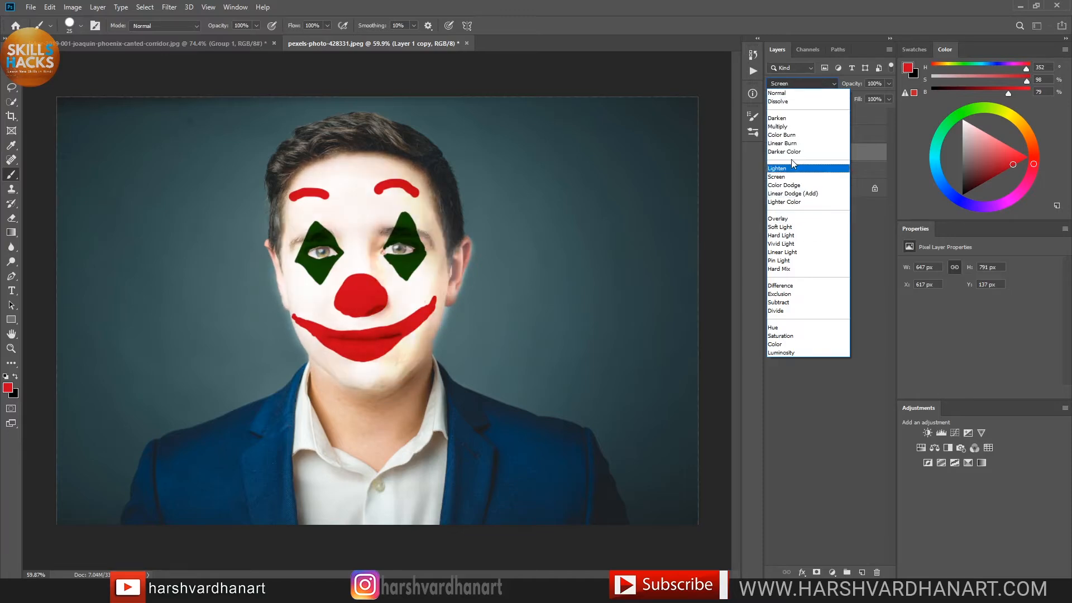
pyautogui.click(791, 94)
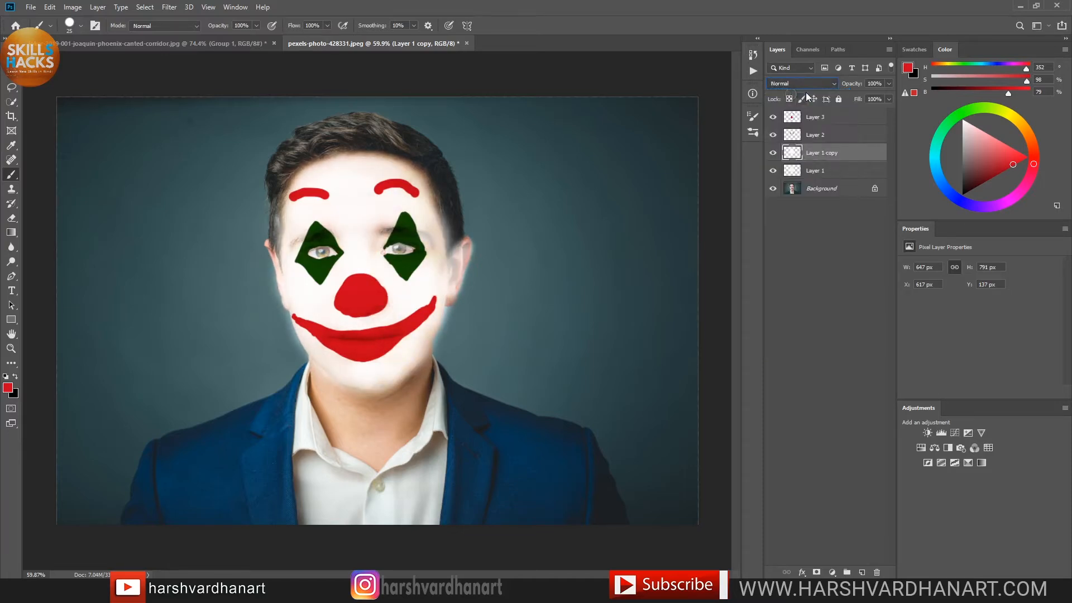
pyautogui.click(889, 84)
pyautogui.click(870, 96)
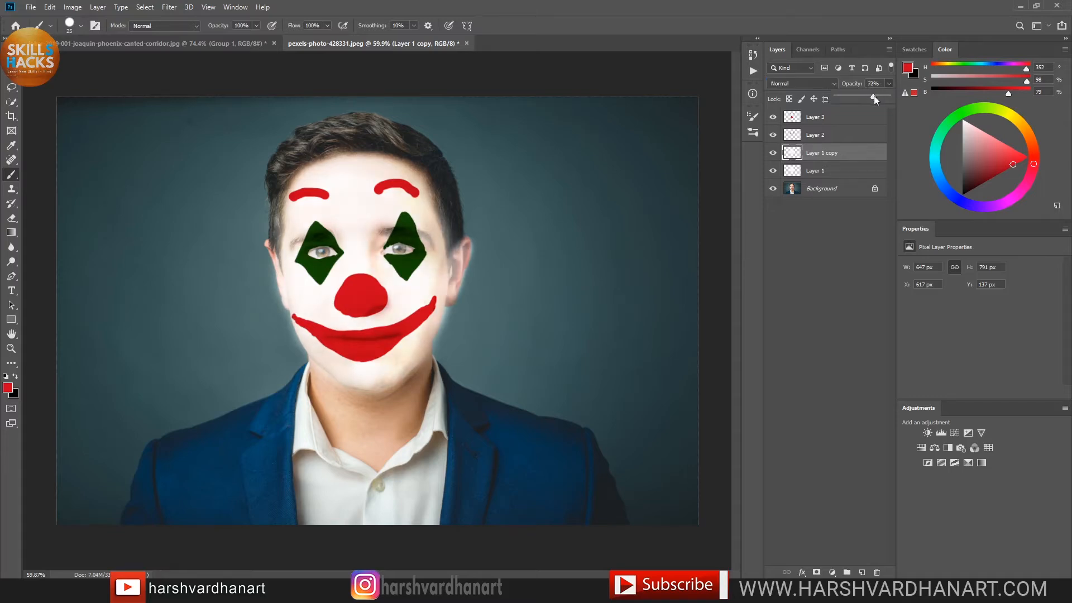
pyautogui.click(819, 85)
pyautogui.click(820, 84)
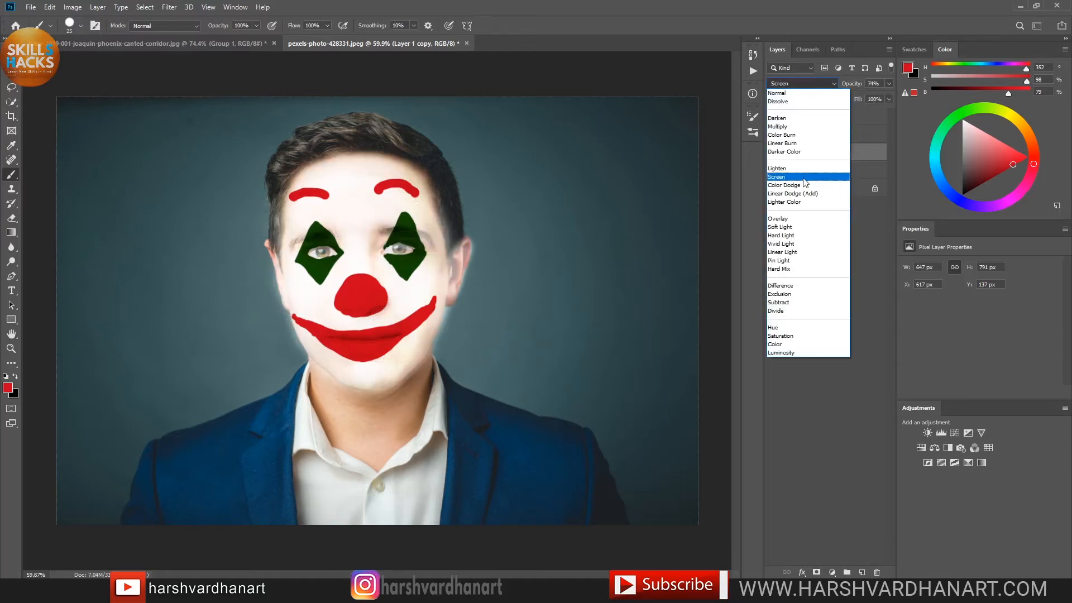
pyautogui.click(792, 221)
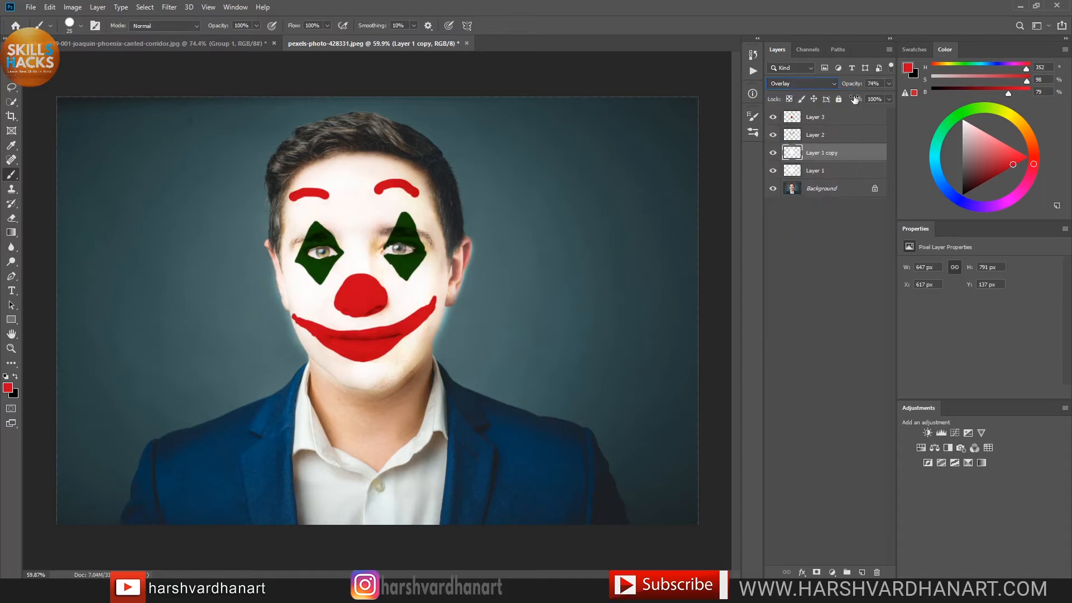
pyautogui.click(886, 84)
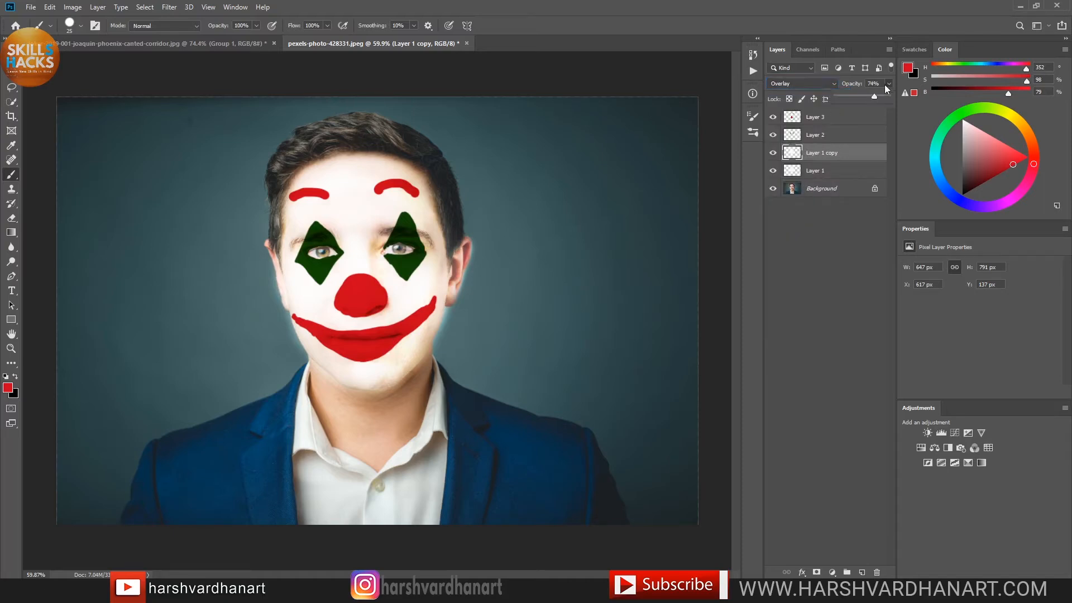
pyautogui.click(835, 260)
# Step: Group Layer 1 and Layer 1 copy, and add a layer mask to the group
pyautogui.click(797, 153)
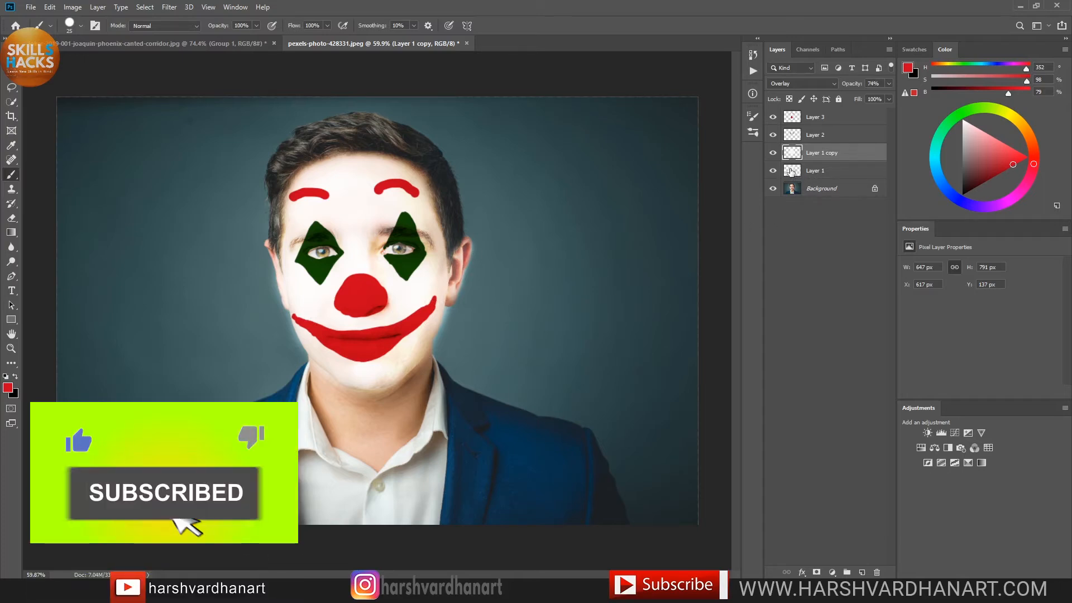
pyautogui.keyDown('shift'); pyautogui.click(796, 175); pyautogui.keyUp('shift')
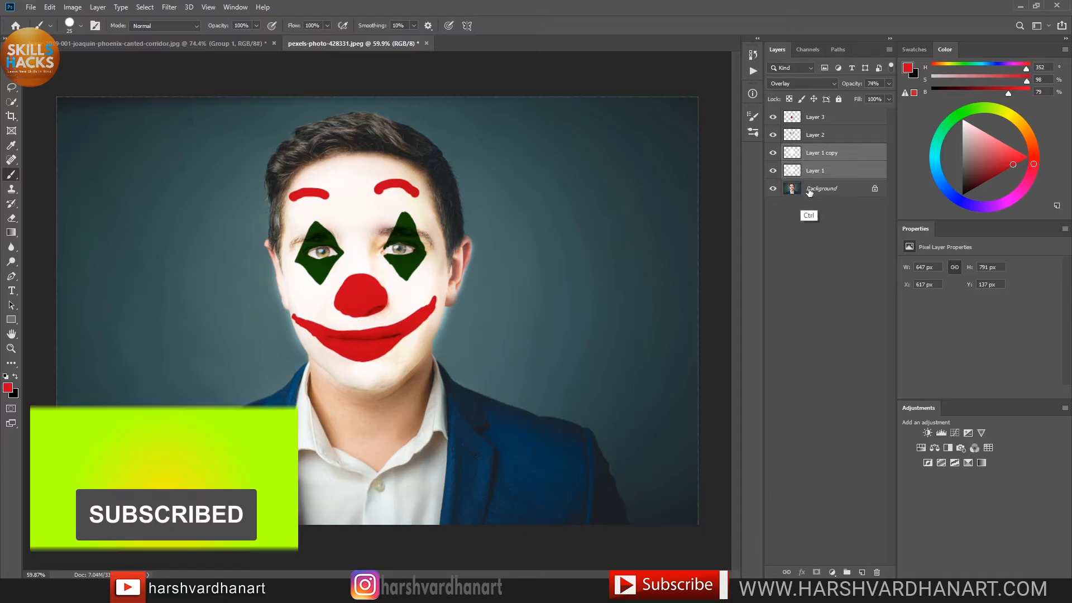
pyautogui.hotkey('ctrl', 'g')
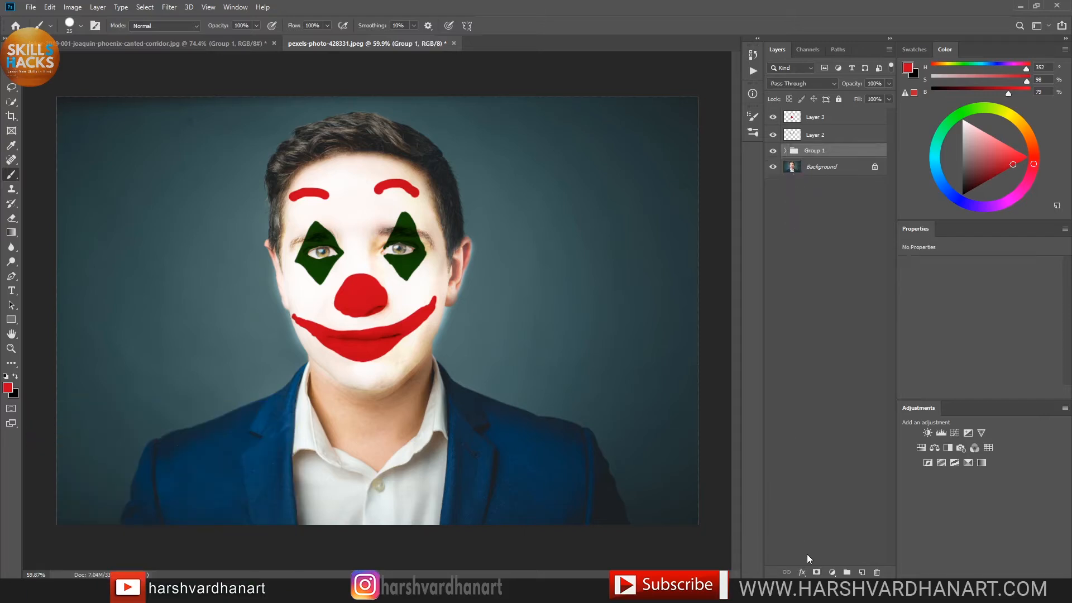
pyautogui.click(817, 573)
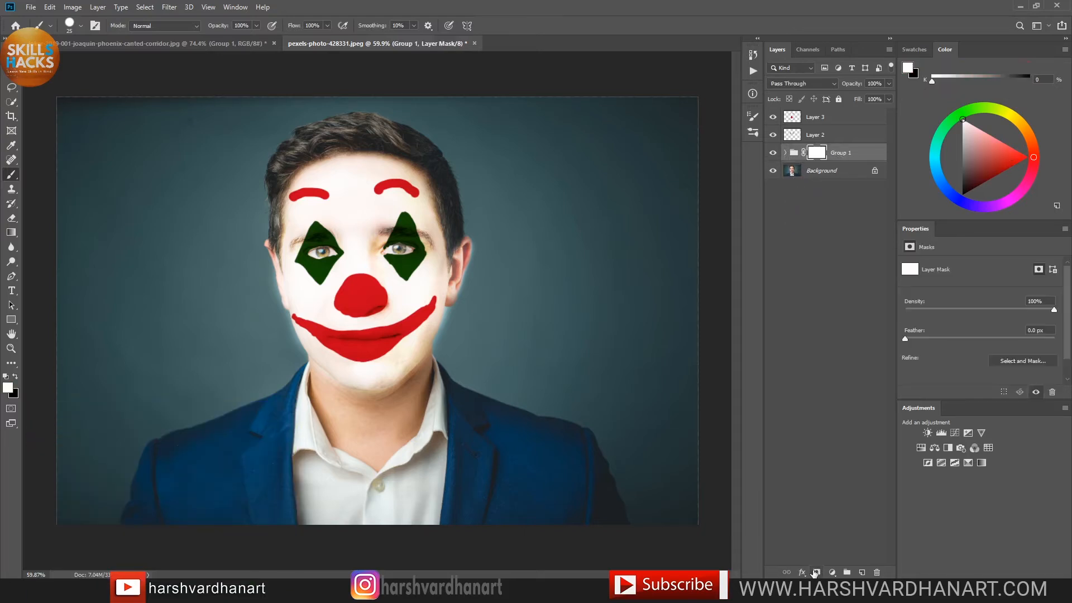
# Step: Paint black with a Soft Round brush on the Group 1 mask to remove the white glow around the ear and jaw beside the lighter cheek
pyautogui.moveTo(446, 317); pyautogui.dragTo(458, 358)
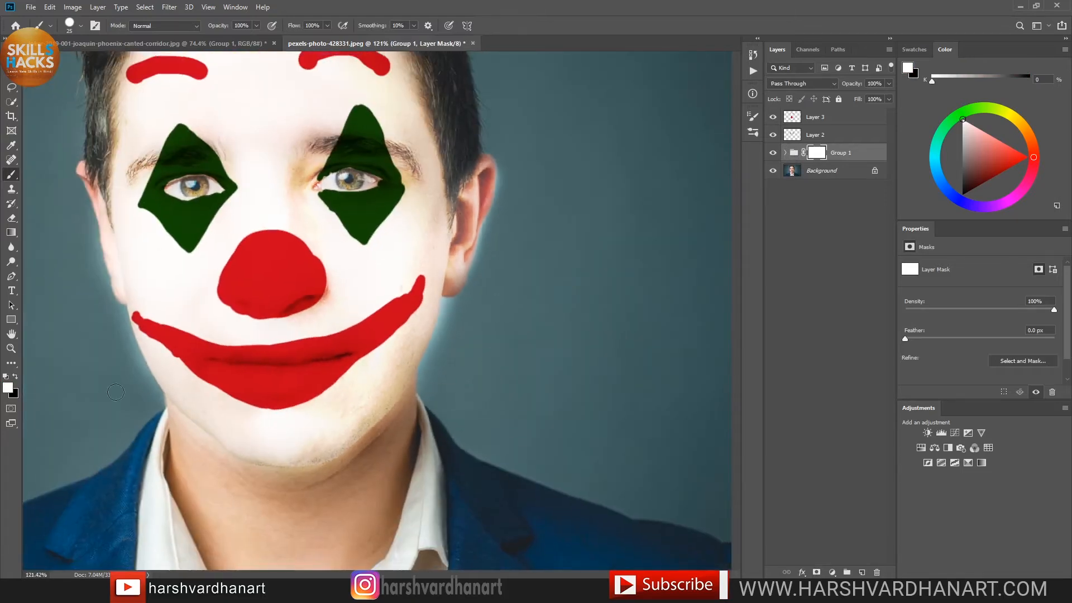
pyautogui.click(16, 378)
pyautogui.rightClick(446, 272)
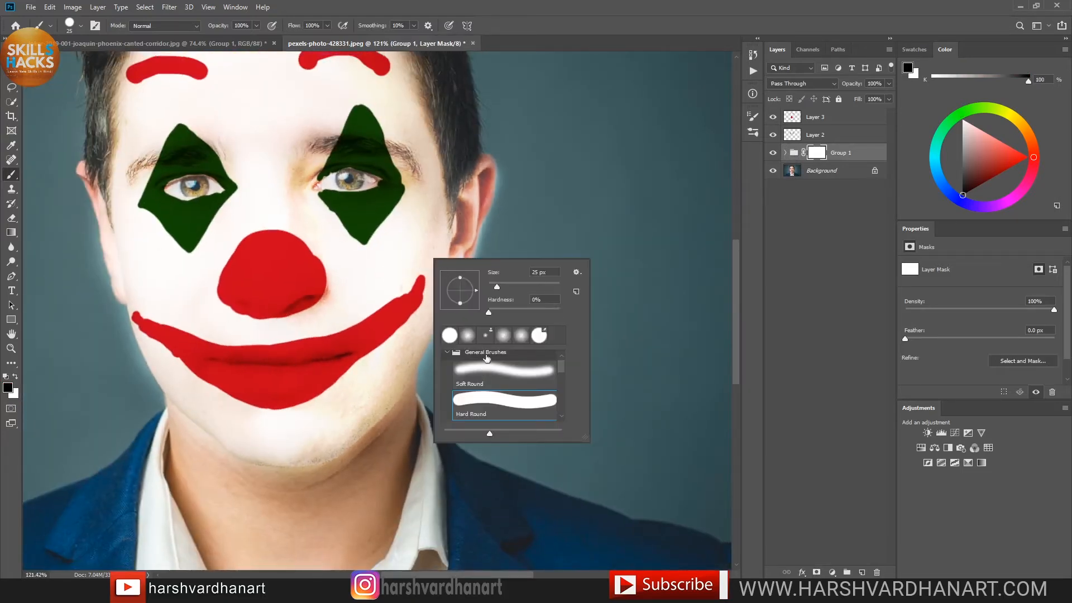
pyautogui.doubleClick(478, 373)
pyautogui.moveTo(465, 289)
pyautogui.mouseDown()
pyautogui.moveTo(424, 378)
pyautogui.moveTo(449, 331)
pyautogui.moveTo(423, 382)
pyautogui.mouseUp()
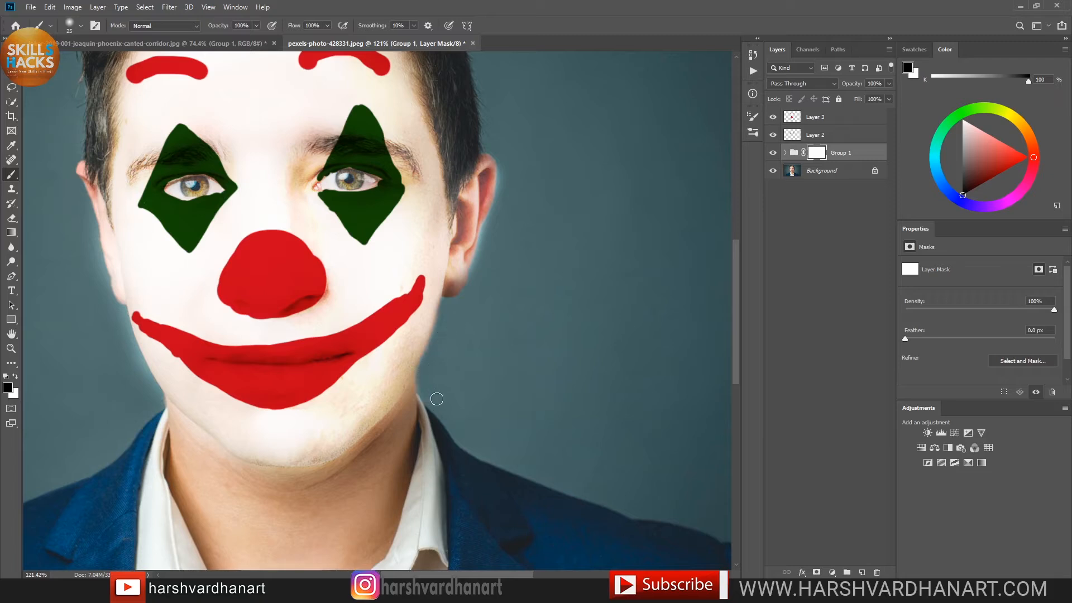
pyautogui.moveTo(474, 280)
pyautogui.mouseDown()
pyautogui.moveTo(496, 212)
pyautogui.moveTo(488, 226)
pyautogui.moveTo(492, 145)
pyautogui.mouseUp()
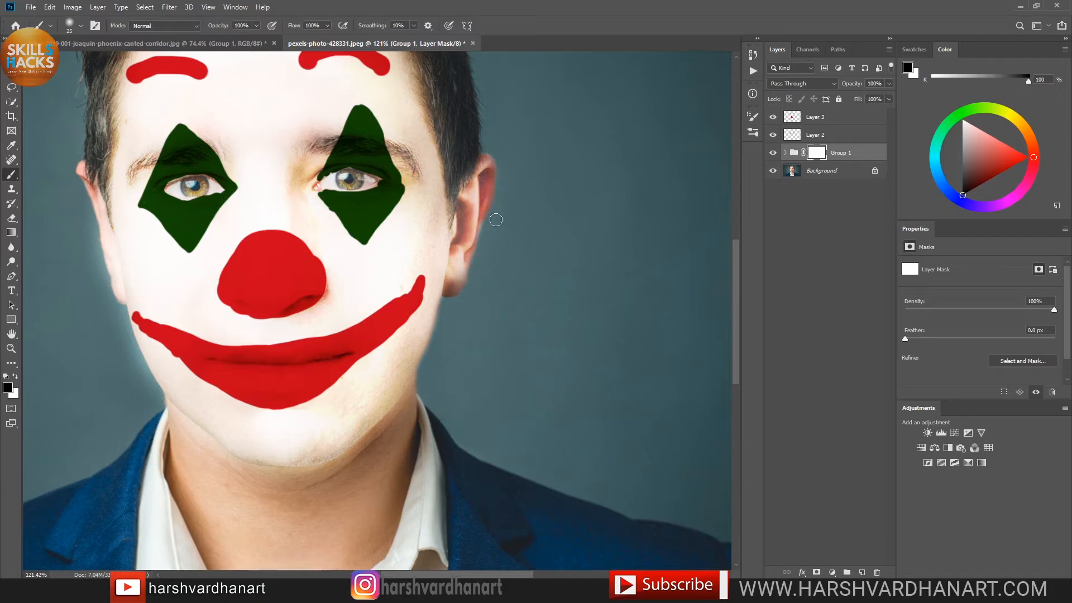
pyautogui.moveTo(496, 219); pyautogui.dragTo(481, 259)
# Step: Clean the remaining white glow along the other side of the face on the Group 1 mask and check both edges with a 50 px brush
pyautogui.press('x')
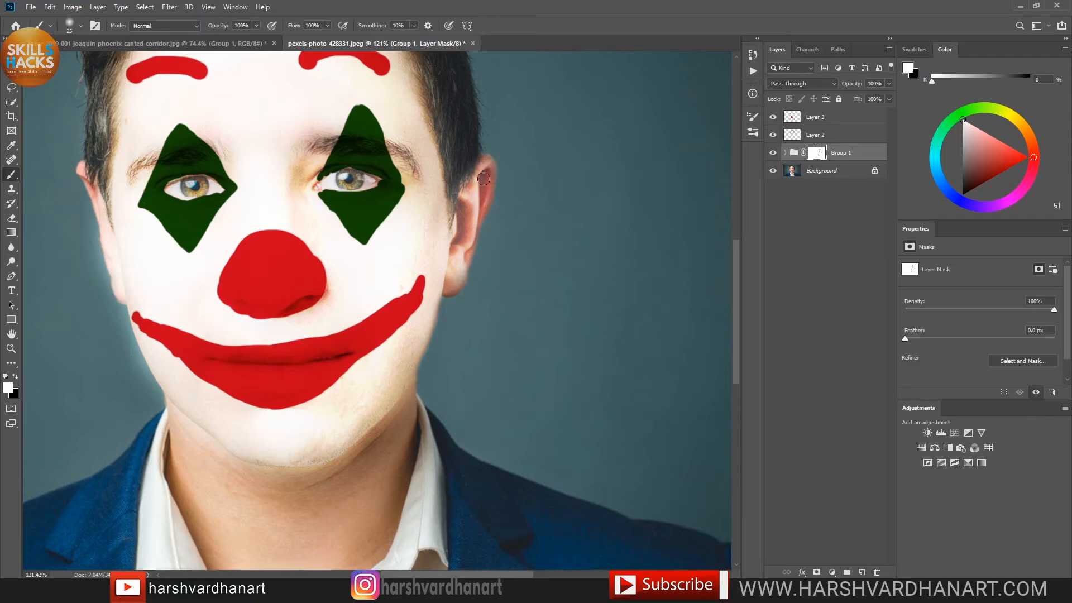
pyautogui.press('x')
pyautogui.hotkey('ctrl', '0')
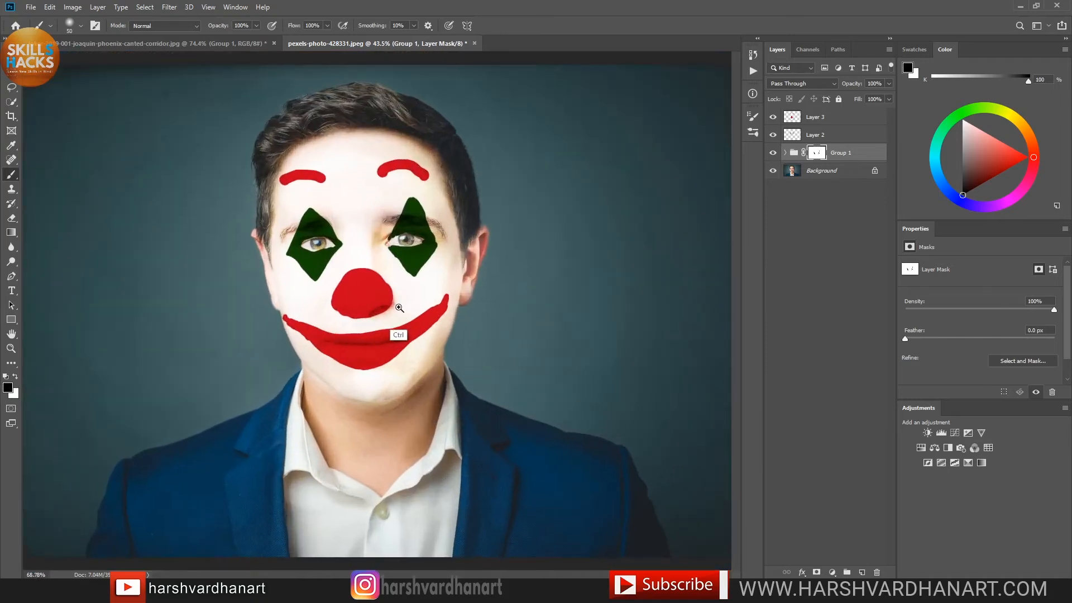
pyautogui.moveTo(450, 342); pyautogui.dragTo(479, 352)
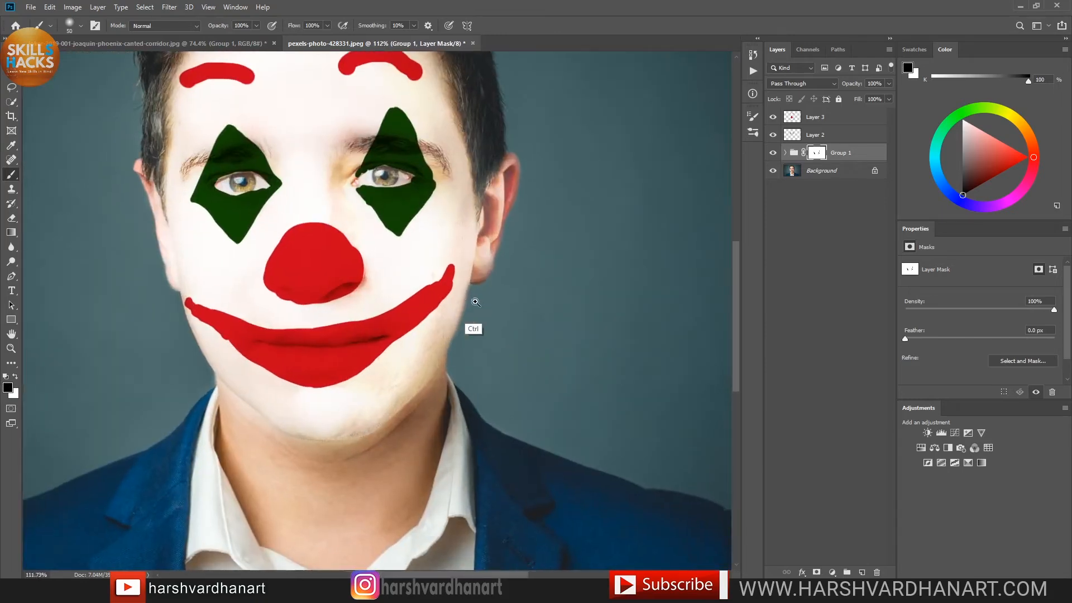
pyautogui.moveTo(473, 303); pyautogui.dragTo(408, 307)
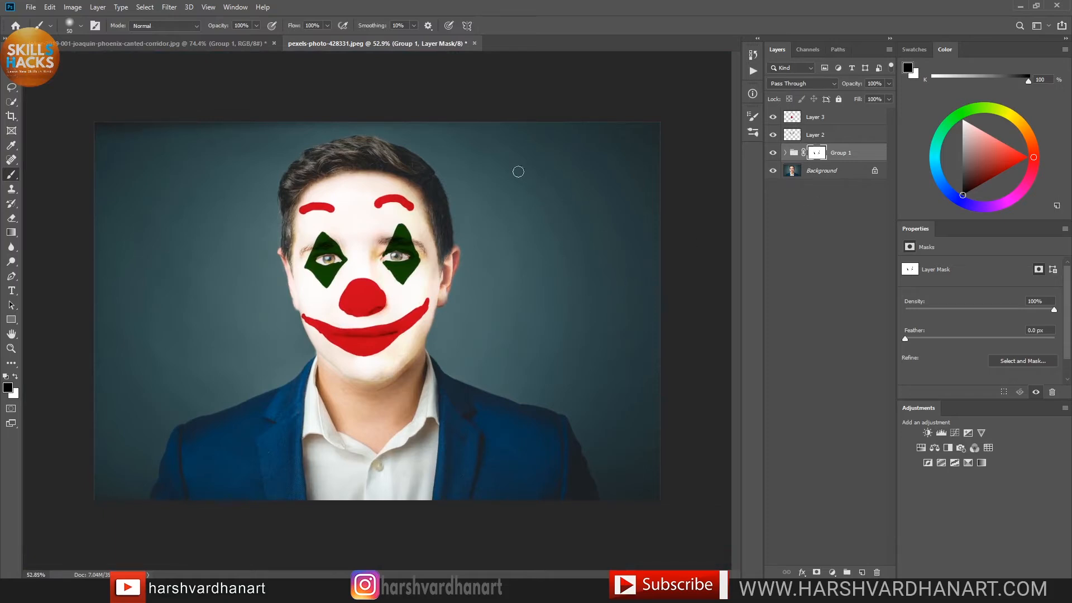
# Step: Add a Selective Color adjustment above Layer 3 and set its Blacks to Cyan +37, Magenta -13, Yellow +12 and Black +30
pyautogui.click(817, 124)
pyautogui.press('v')
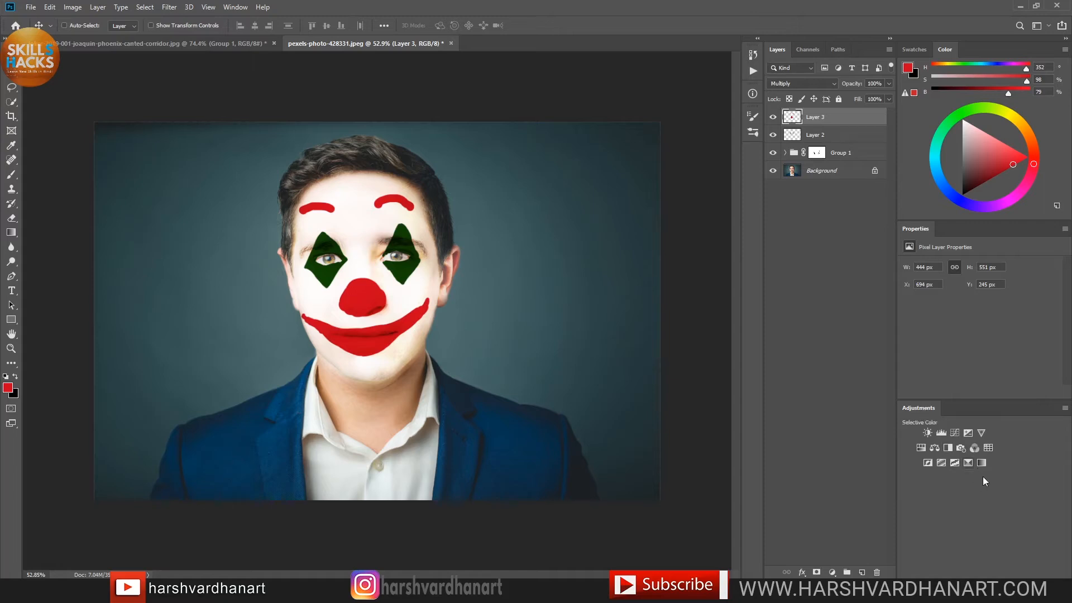
pyautogui.click(968, 463)
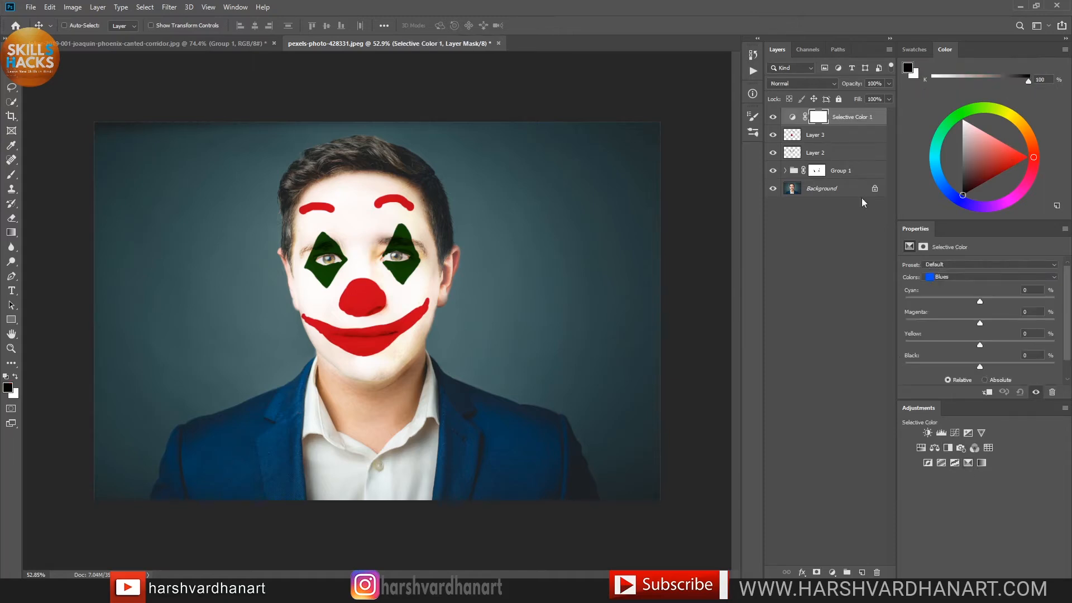
pyautogui.click(949, 277)
pyautogui.click(950, 358)
pyautogui.moveTo(981, 302); pyautogui.dragTo(971, 325)
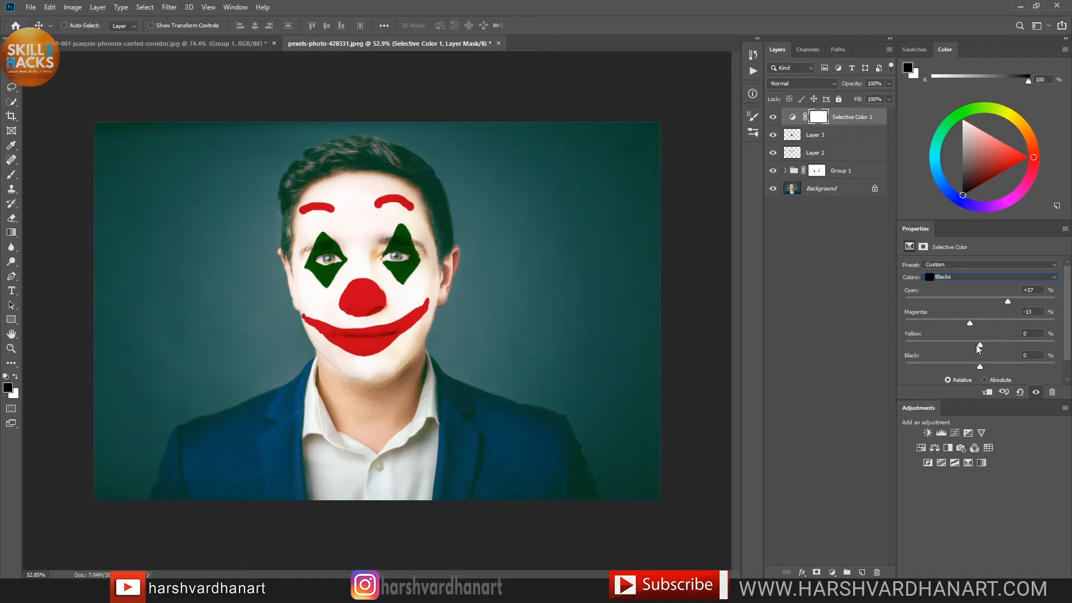
pyautogui.moveTo(980, 346); pyautogui.dragTo(1004, 367)
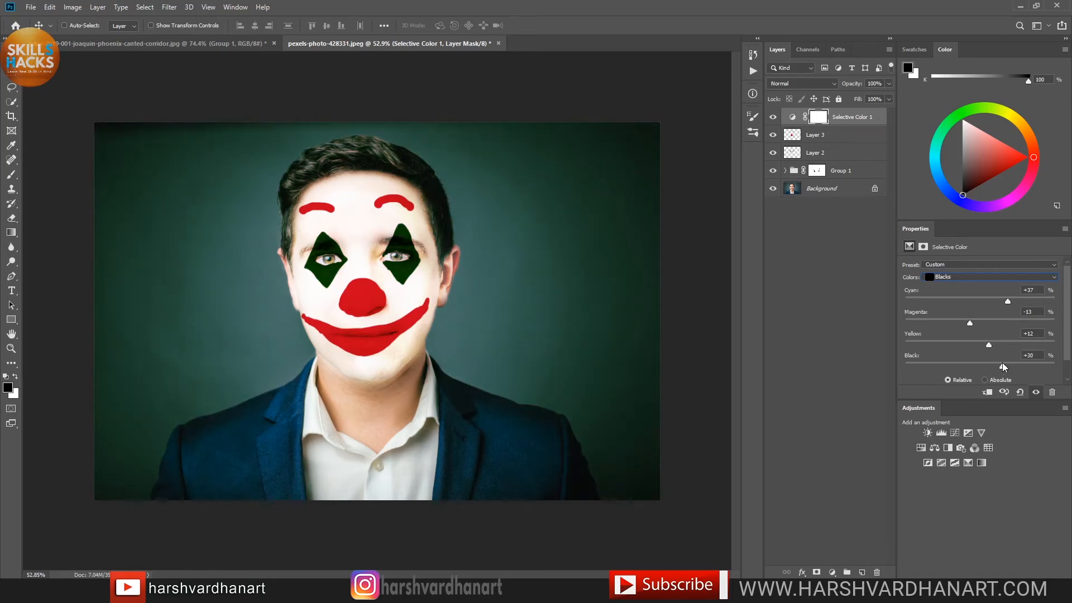
# Step: Set the Neutrals of the Selective Color adjustment to Cyan +5, Magenta -1, Yellow +10 and Black about +15
pyautogui.click(970, 278)
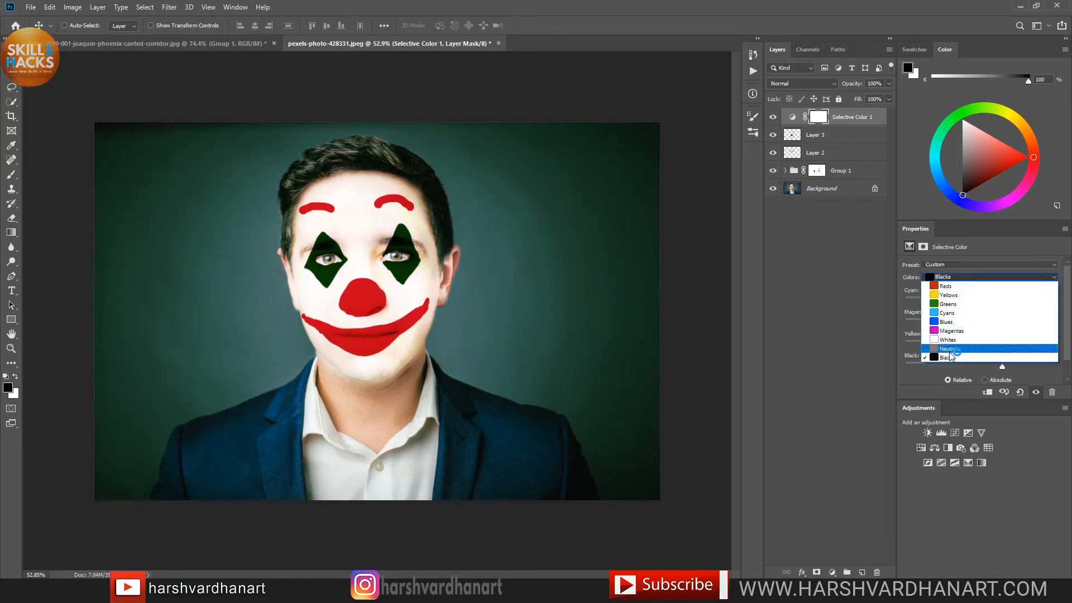
pyautogui.click(950, 350)
pyautogui.moveTo(981, 300); pyautogui.dragTo(988, 322)
pyautogui.click(1000, 304)
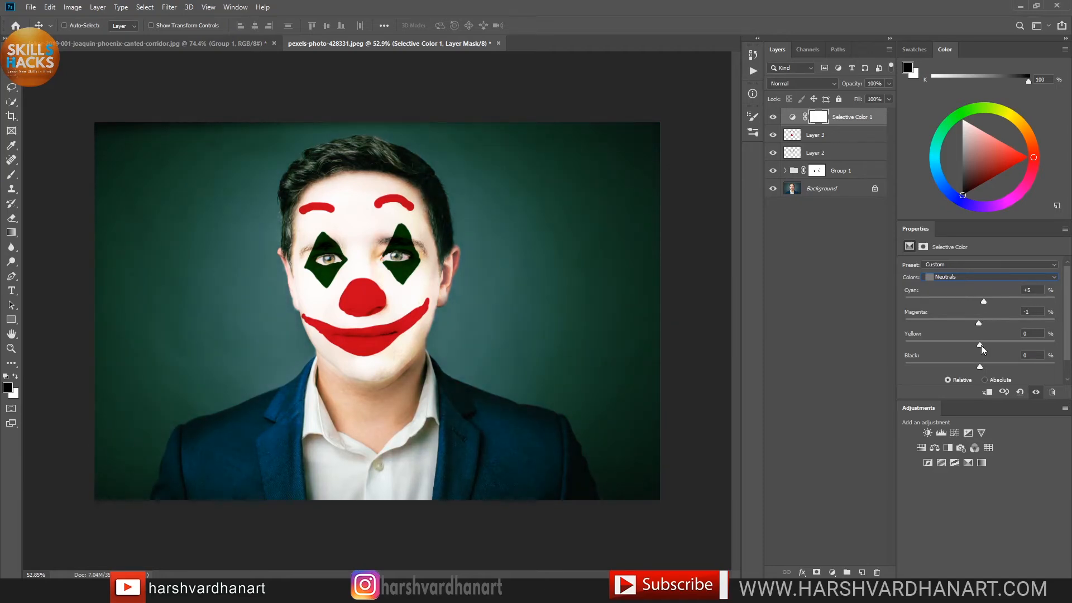
pyautogui.moveTo(980, 346); pyautogui.dragTo(987, 343)
pyautogui.moveTo(980, 366)
pyautogui.mouseDown()
pyautogui.moveTo(990, 365)
pyautogui.moveTo(968, 368)
pyautogui.moveTo(987, 366)
pyautogui.mouseUp()
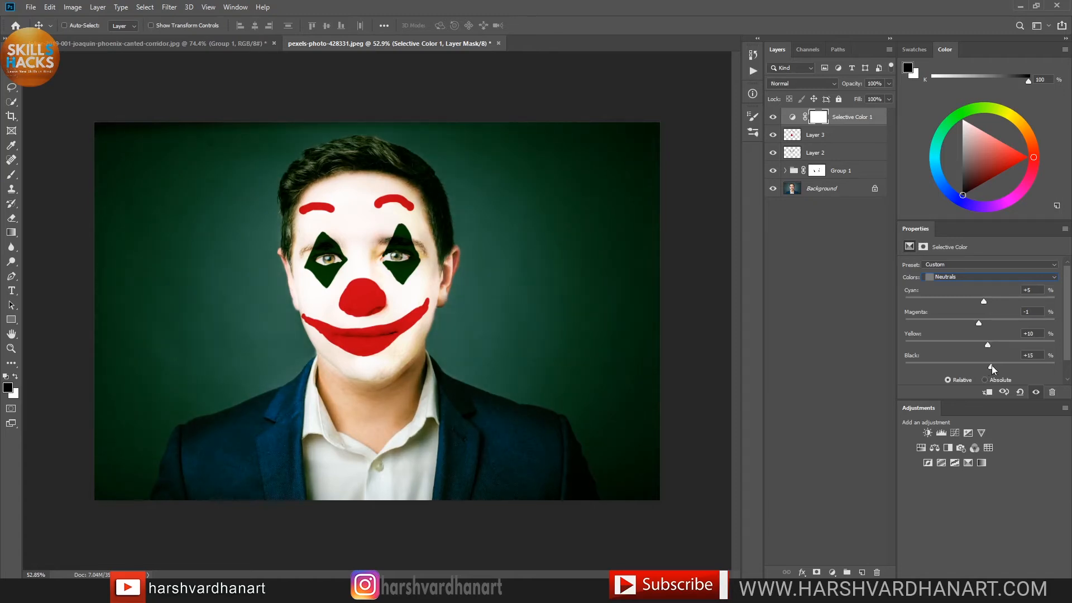
# Step: Set the Reds of the Selective Color adjustment to Cyan -32, Magenta +16, Yellow +10 and Black -12
pyautogui.click(957, 277)
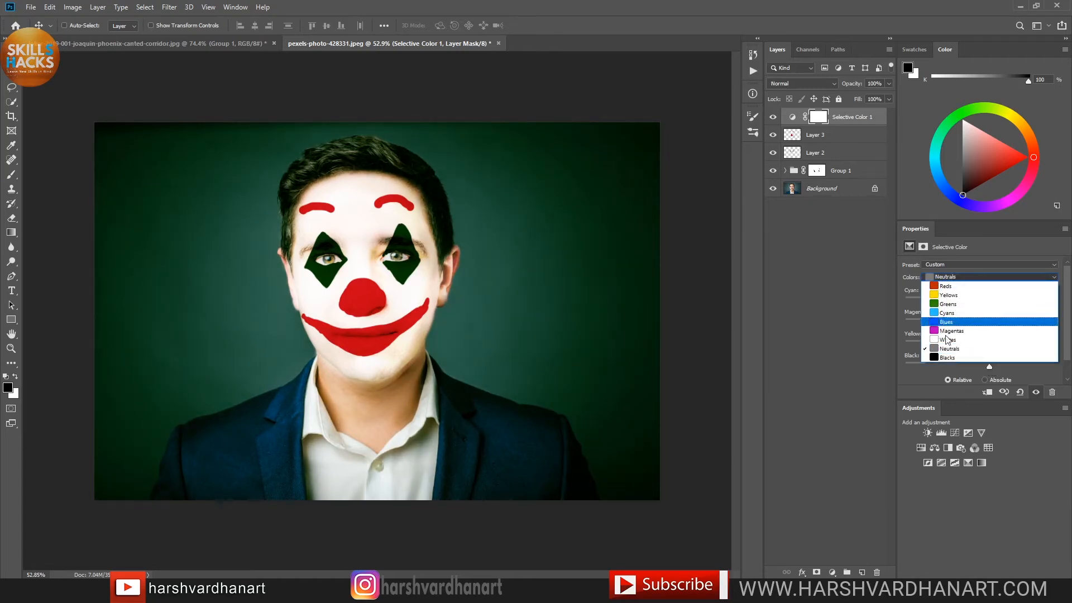
pyautogui.click(956, 286)
pyautogui.moveTo(981, 302); pyautogui.dragTo(986, 368)
pyautogui.click(987, 344)
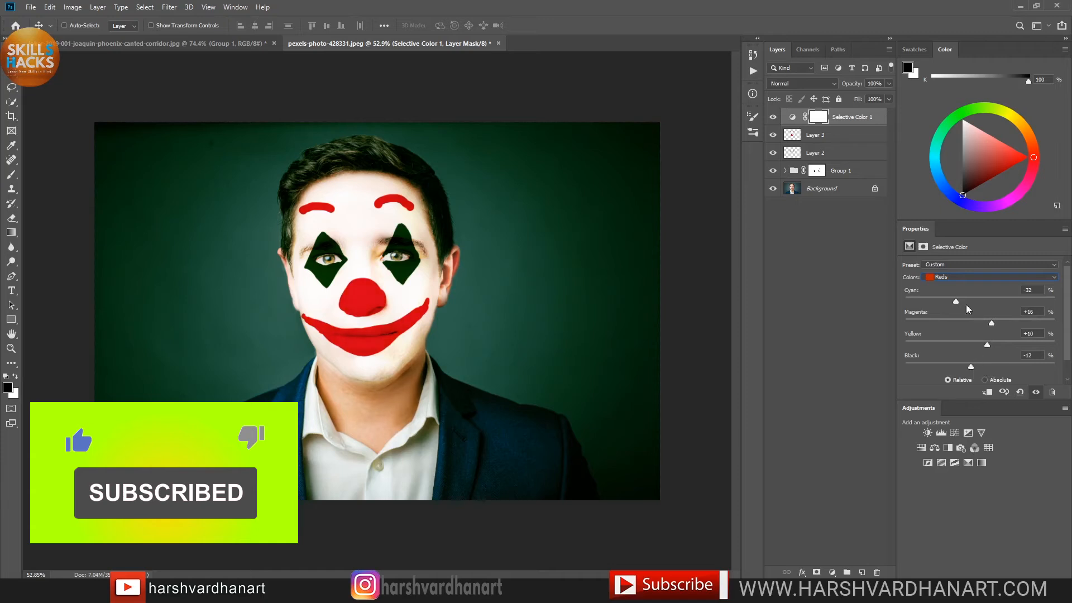
# Step: Fine-tune the Cyan, Magenta and Black amounts for the Yellows of the Selective Color adjustment
pyautogui.click(966, 277)
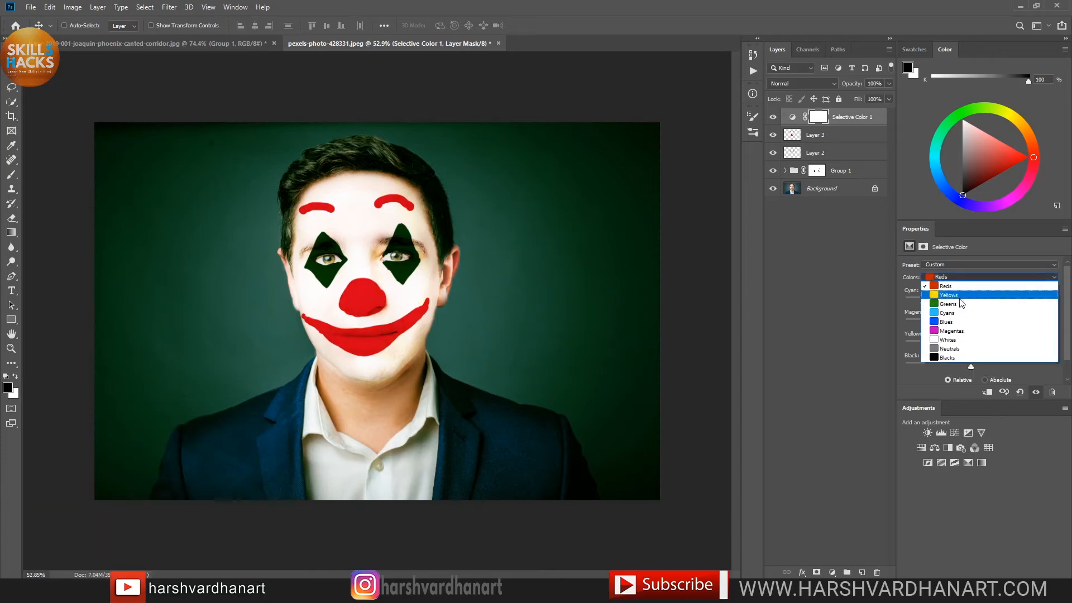
pyautogui.click(969, 290)
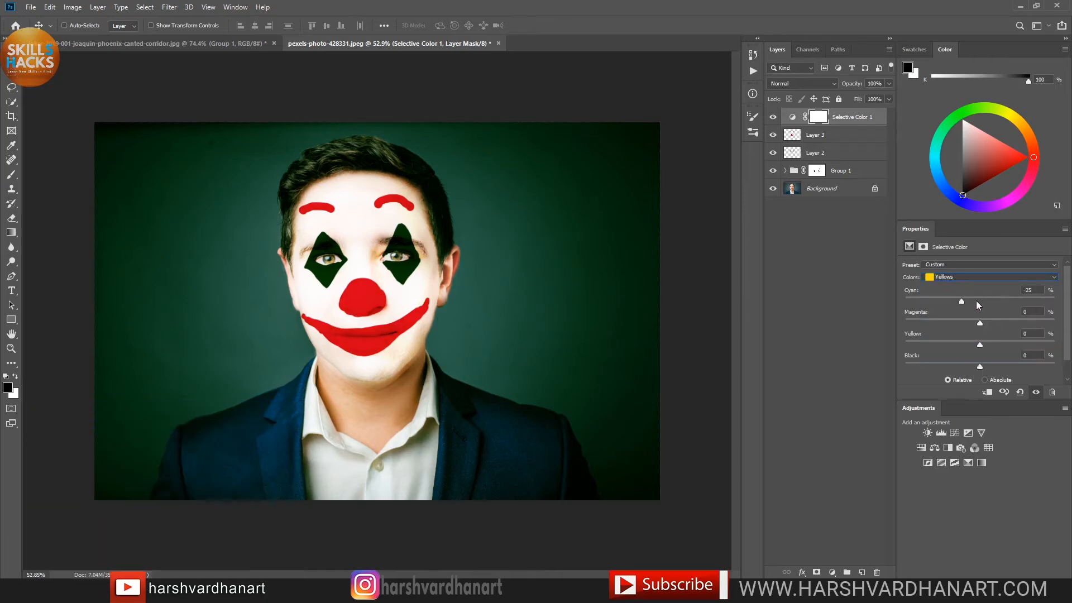
pyautogui.click(993, 325)
pyautogui.moveTo(981, 365); pyautogui.dragTo(964, 366)
# Step: Reduce Cyan in the Greens, set the Cyans to Cyan +31, Magenta +39, Yellow +20 and Black +10, and compare with the adjustment hidden
pyautogui.click(961, 277)
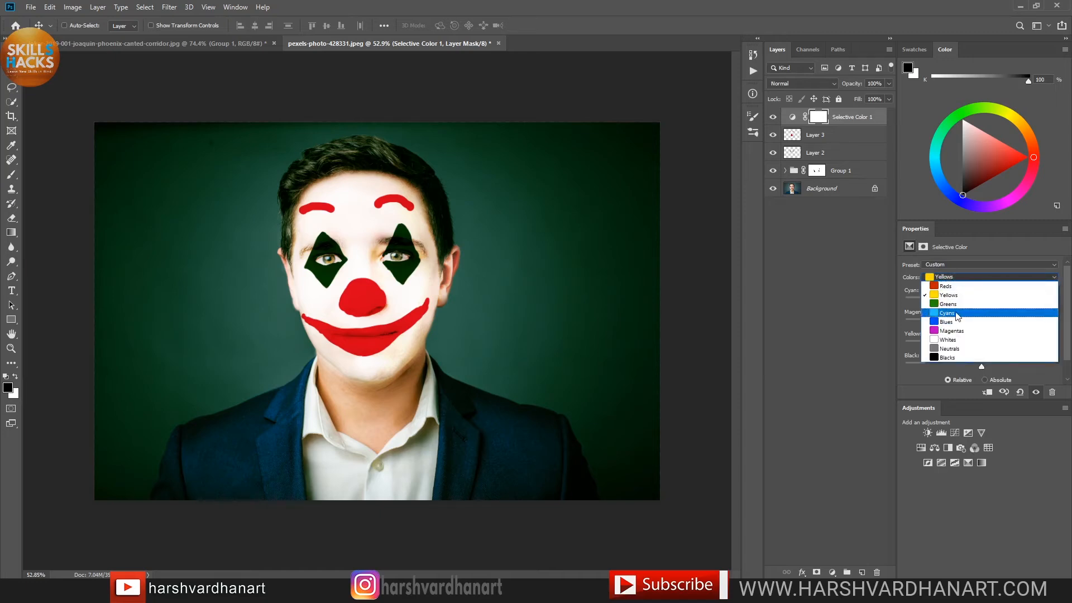
pyautogui.click(960, 304)
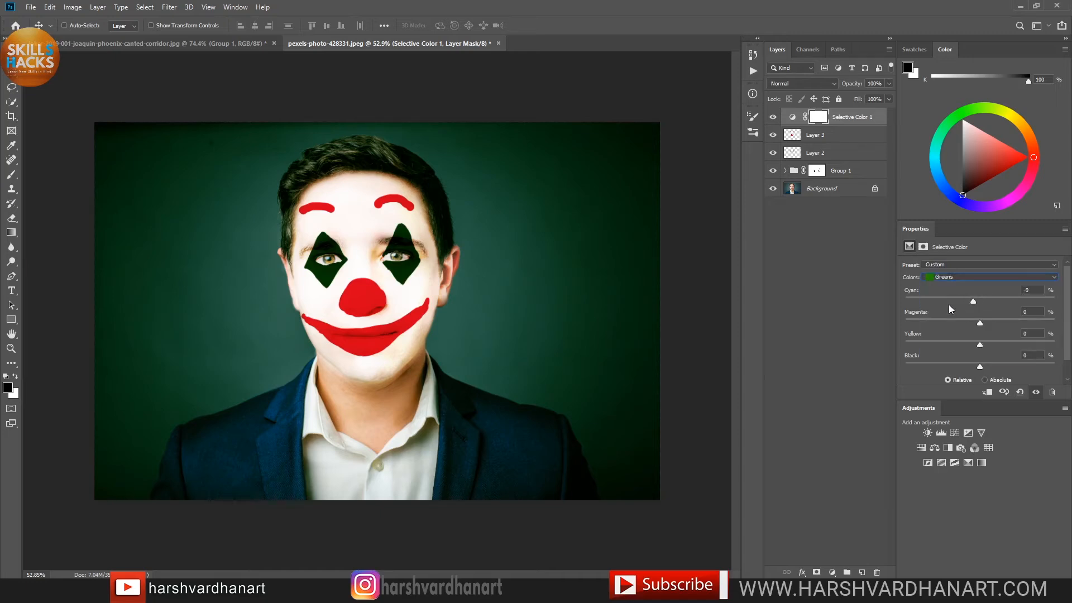
pyautogui.moveTo(973, 301)
pyautogui.mouseDown()
pyautogui.moveTo(989, 302)
pyautogui.moveTo(966, 302)
pyautogui.mouseUp()
pyautogui.moveTo(1005, 322); pyautogui.dragTo(975, 326)
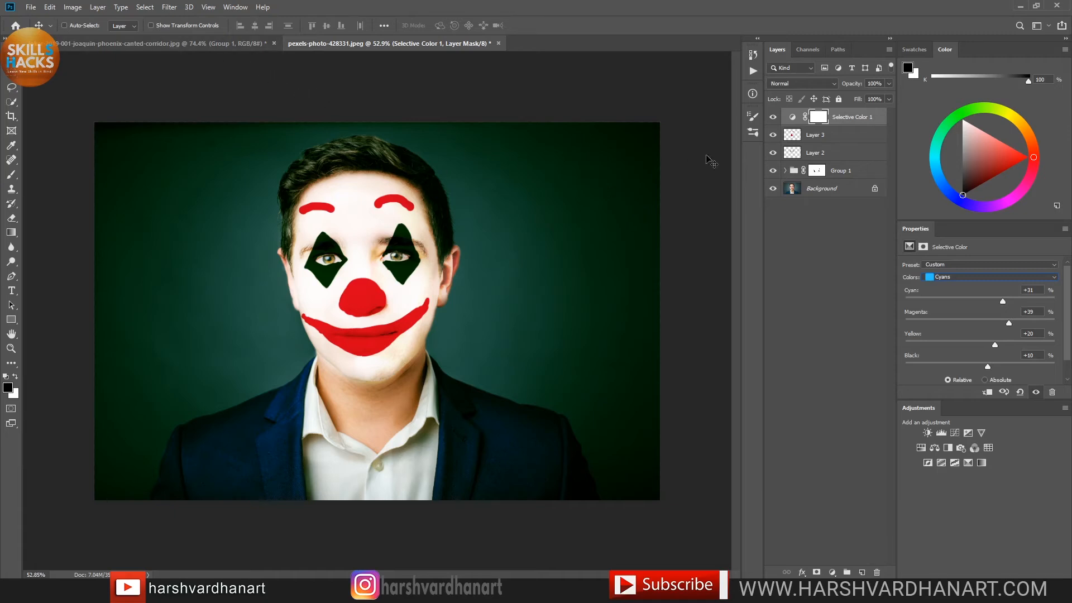
pyautogui.click(773, 117)
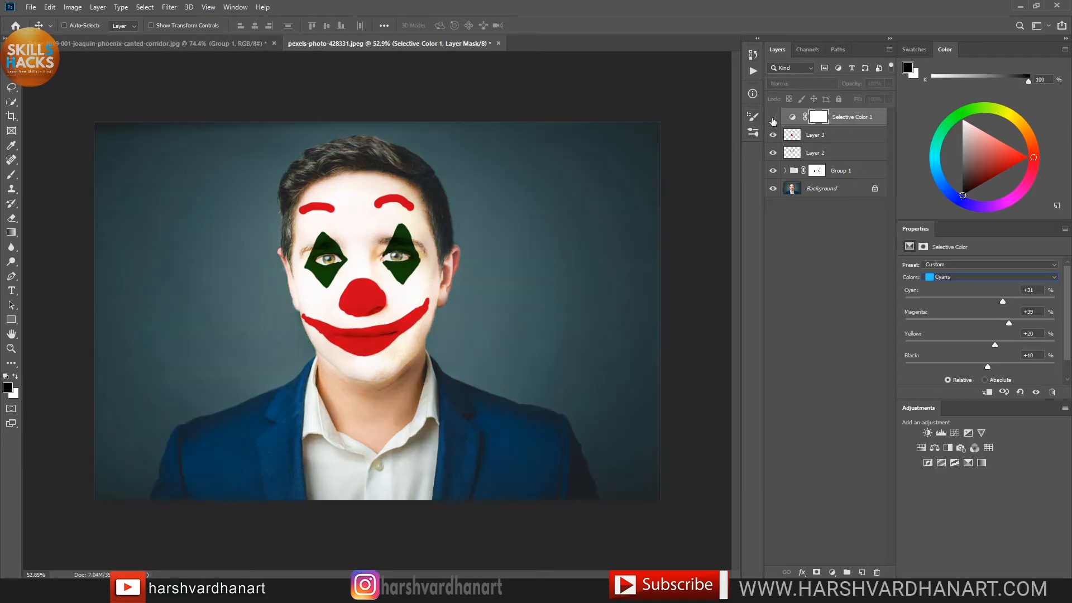
pyautogui.click(773, 117)
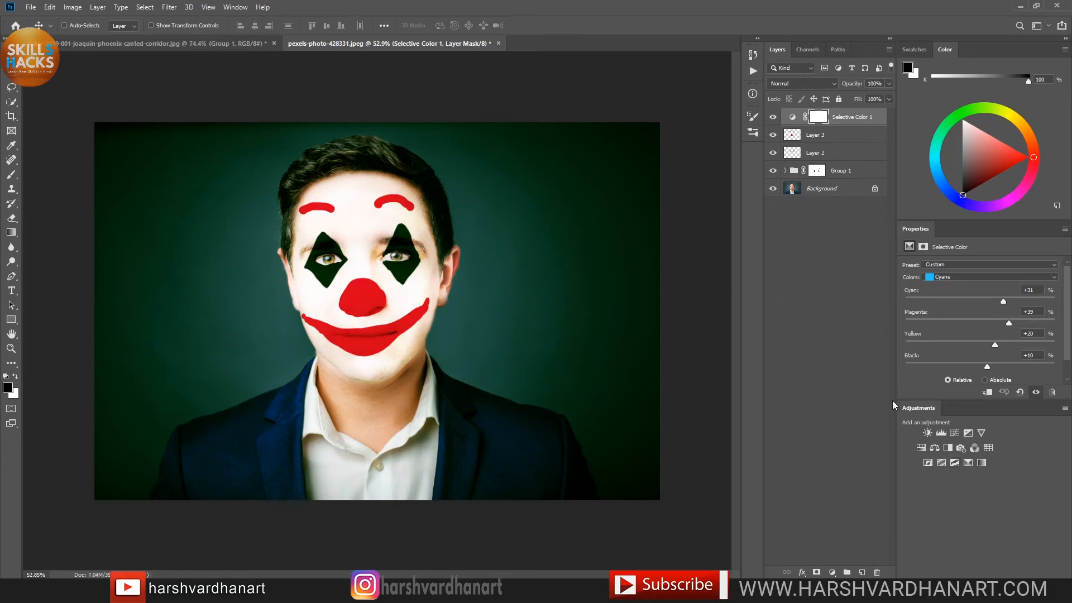
# Step: Add a Hue/Saturation adjustment, sample the jacket to target its color range, and shift the hue to +180
pyautogui.click(921, 447)
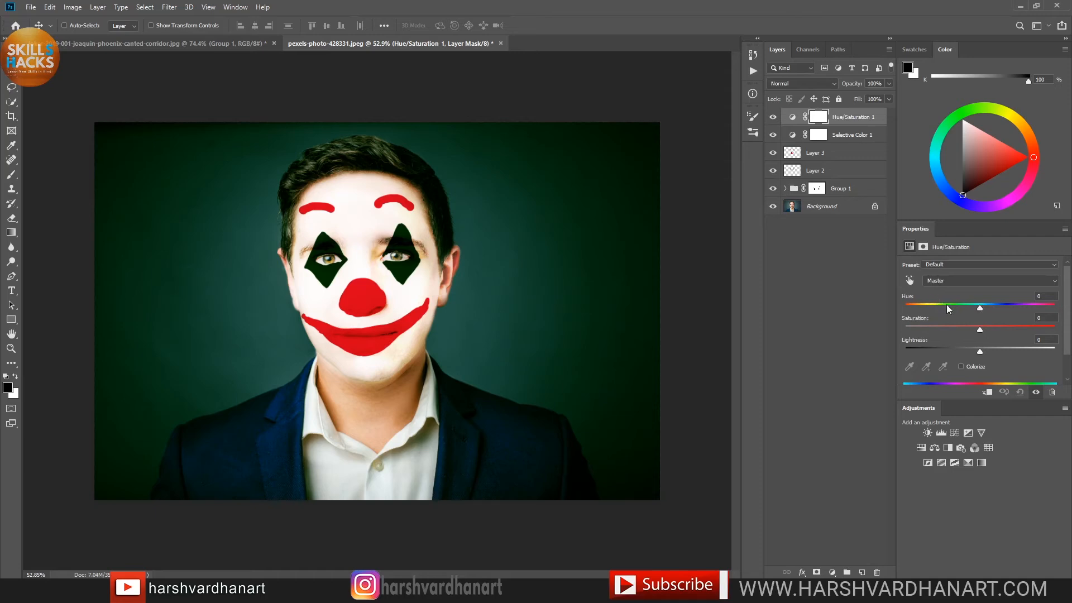
pyautogui.click(908, 281)
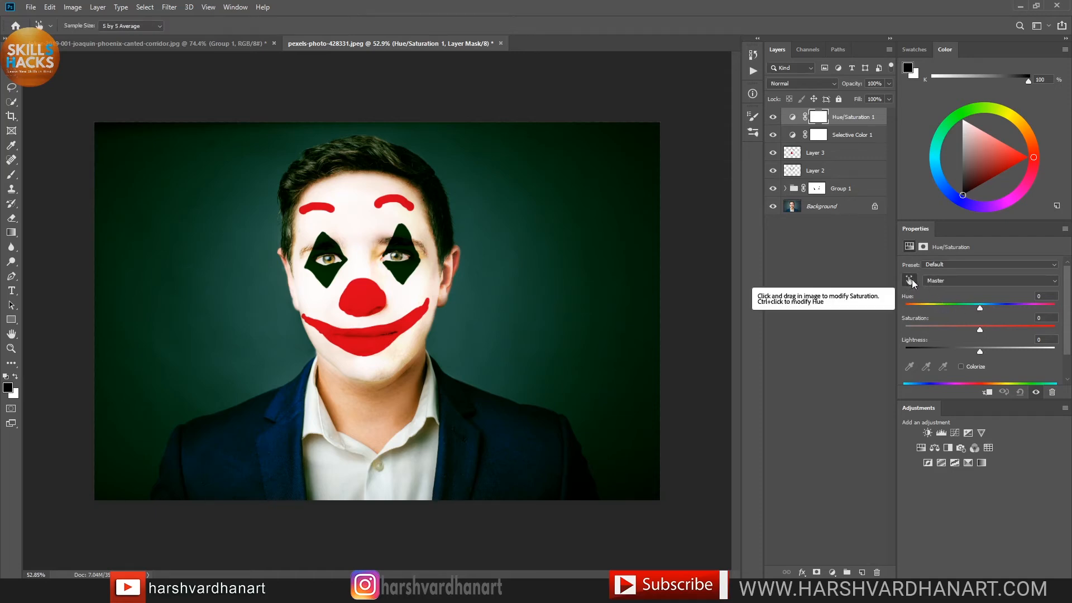
pyautogui.click(281, 461)
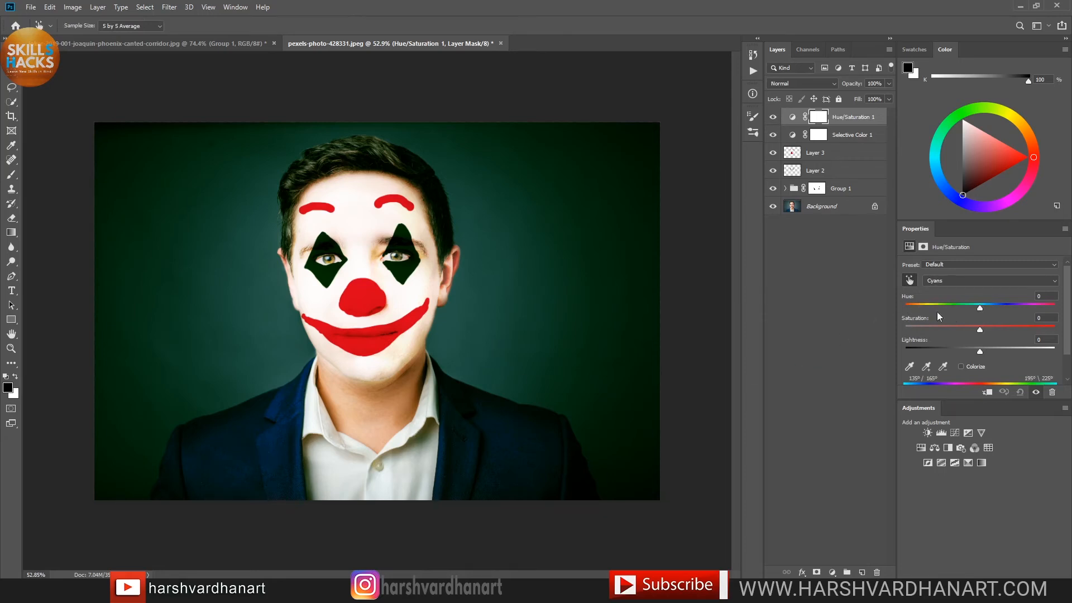
pyautogui.moveTo(981, 307); pyautogui.dragTo(1060, 311)
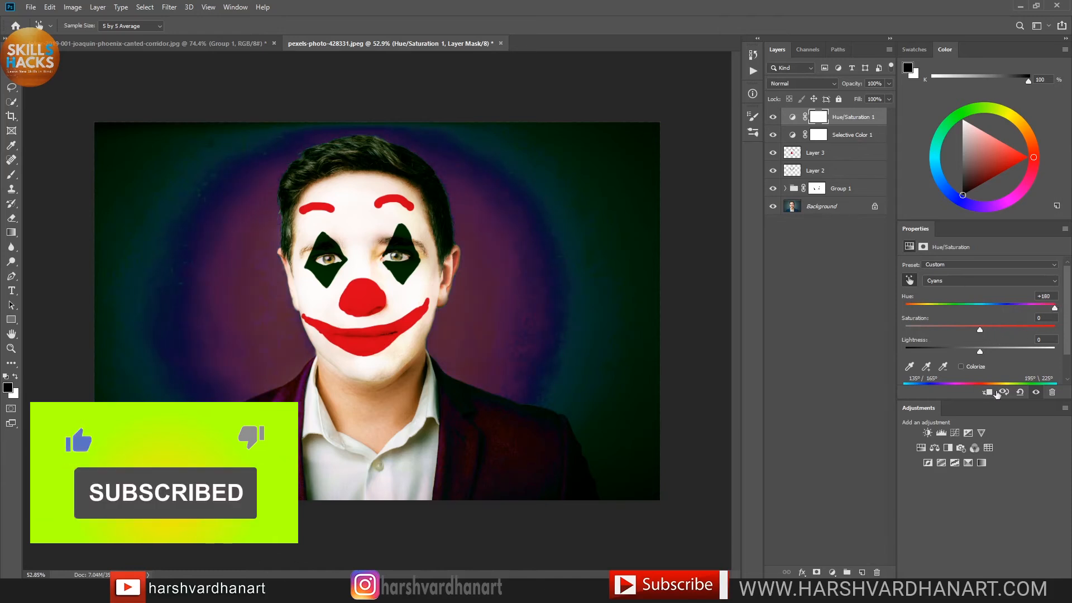
# Step: Extend the targeted cyan range to 232°/249° to cover the jacket, and adjust the hue, saturation and lightness
pyautogui.scroll(-2, 1069, 349)
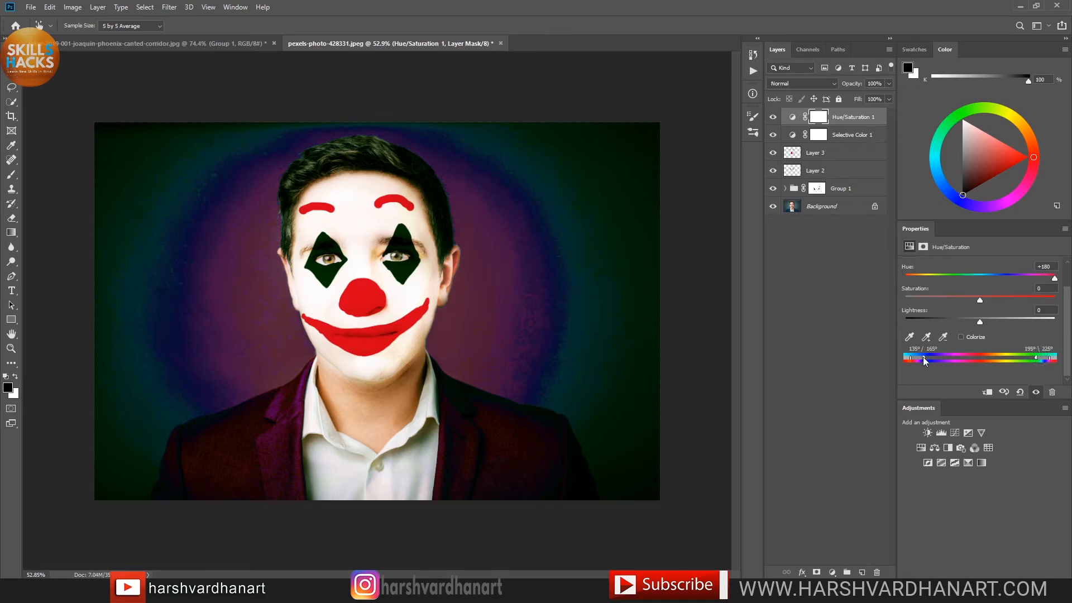
pyautogui.moveTo(923, 357); pyautogui.dragTo(926, 357)
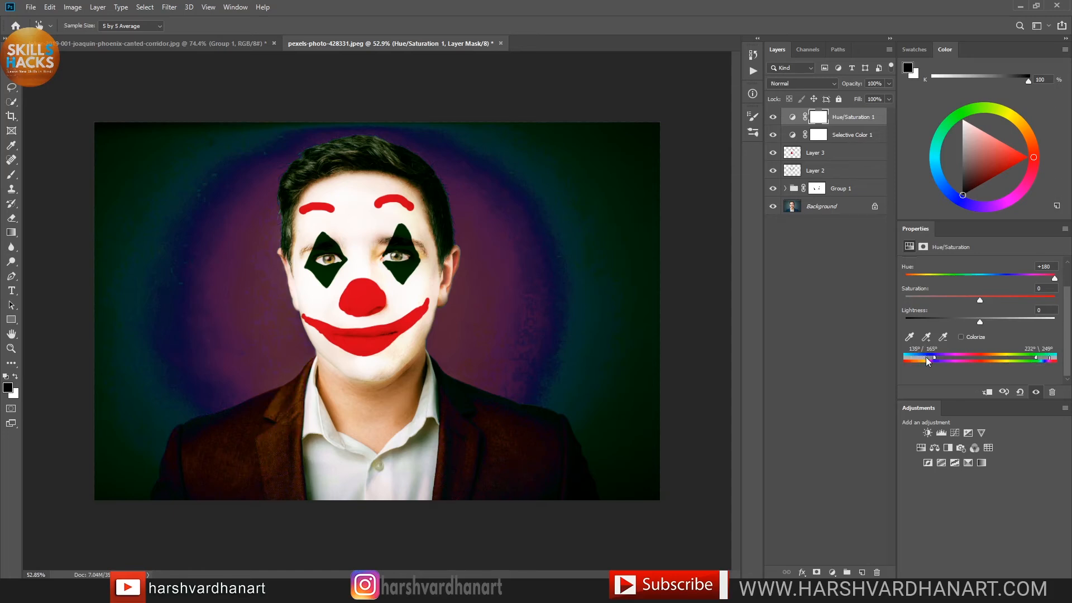
pyautogui.click(1046, 359)
pyautogui.moveTo(1055, 278)
pyautogui.mouseDown()
pyautogui.moveTo(923, 273)
pyautogui.moveTo(1066, 282)
pyautogui.mouseUp()
pyautogui.moveTo(981, 302)
pyautogui.mouseDown()
pyautogui.moveTo(1001, 302)
pyautogui.moveTo(1014, 319)
pyautogui.moveTo(976, 321)
pyautogui.mouseUp()
# Step: Try colorizing the whole image with a hue of about 168, and switch Colorize off again
pyautogui.click(961, 337)
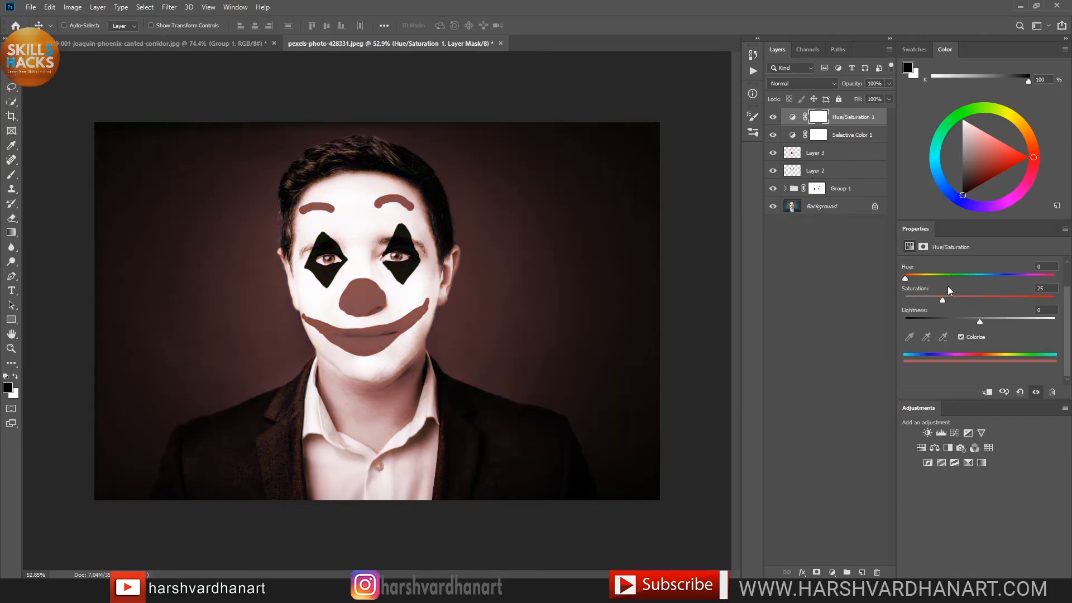
pyautogui.moveTo(905, 278); pyautogui.dragTo(972, 273)
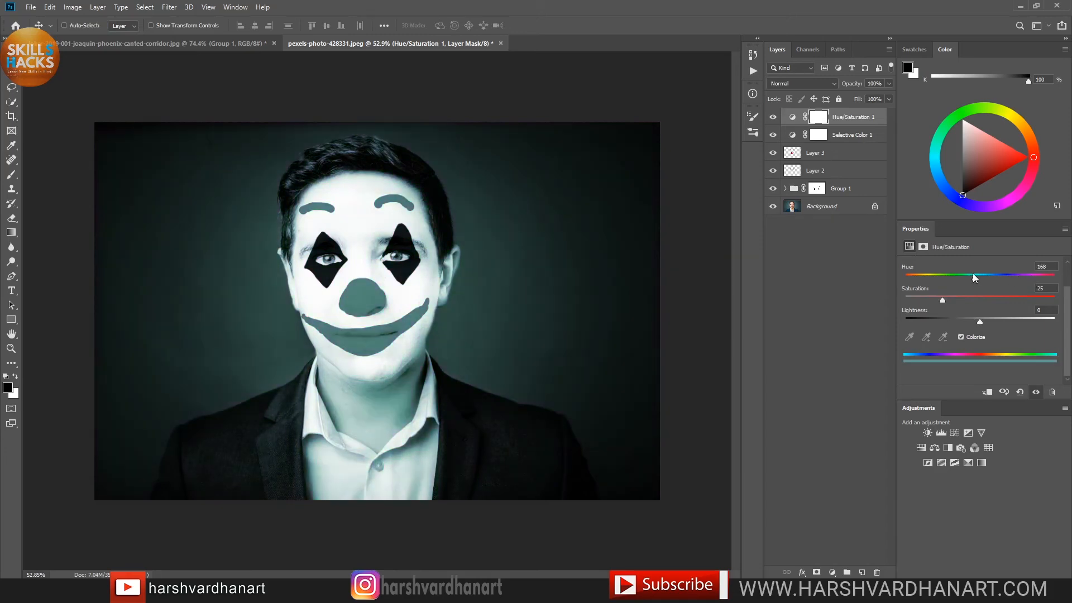
pyautogui.click(965, 337)
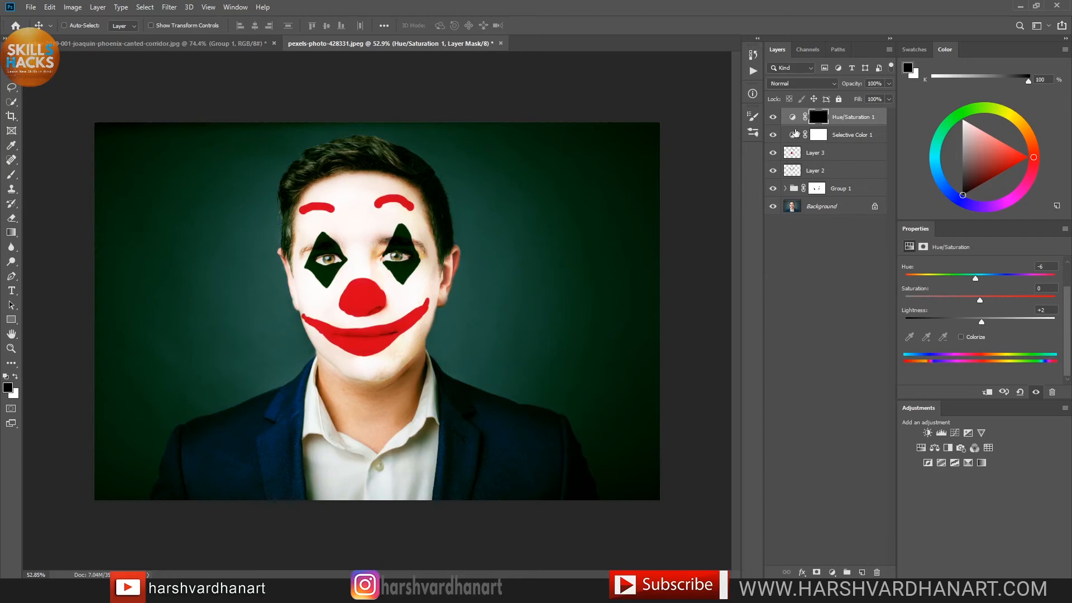
# Step: Paint white over the jacket on the Hue/Saturation mask with a soft round brush enlarged to 80 px
pyautogui.press('b')
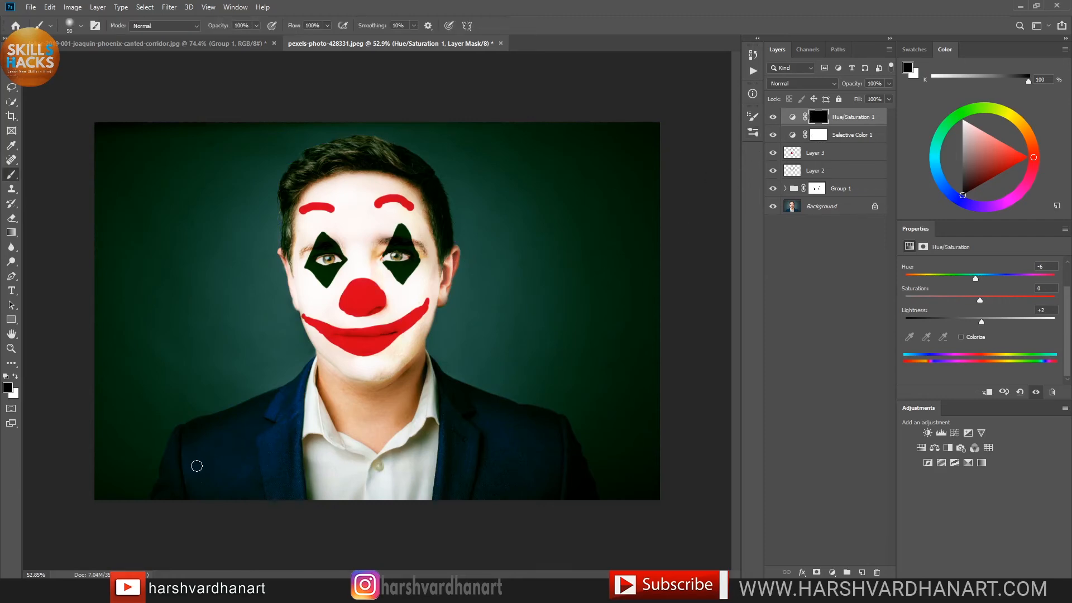
pyautogui.press('x')
pyautogui.rightClick(216, 469)
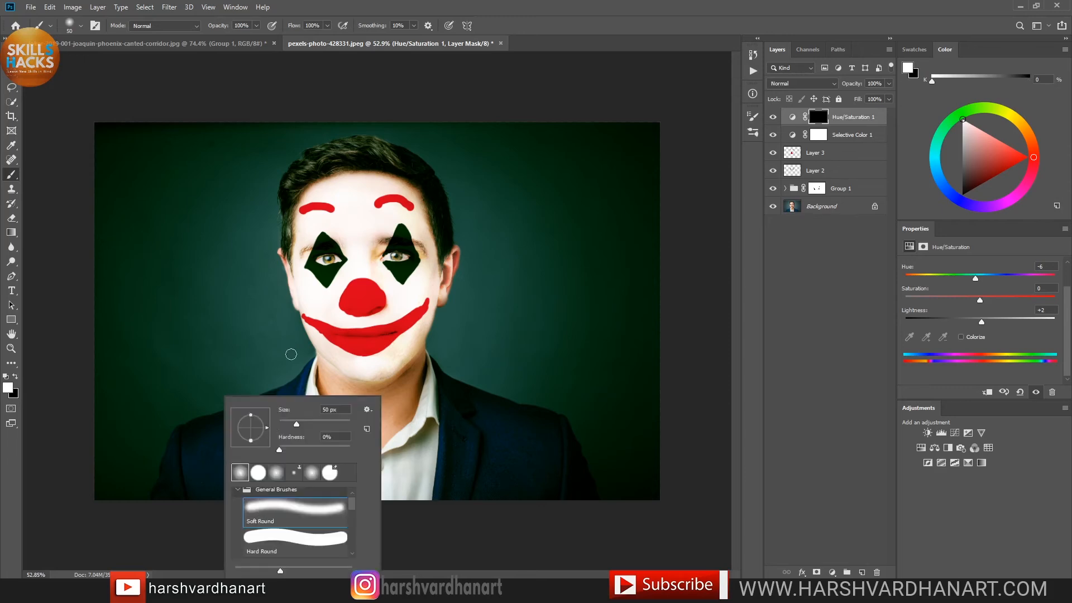
pyautogui.click(561, 5)
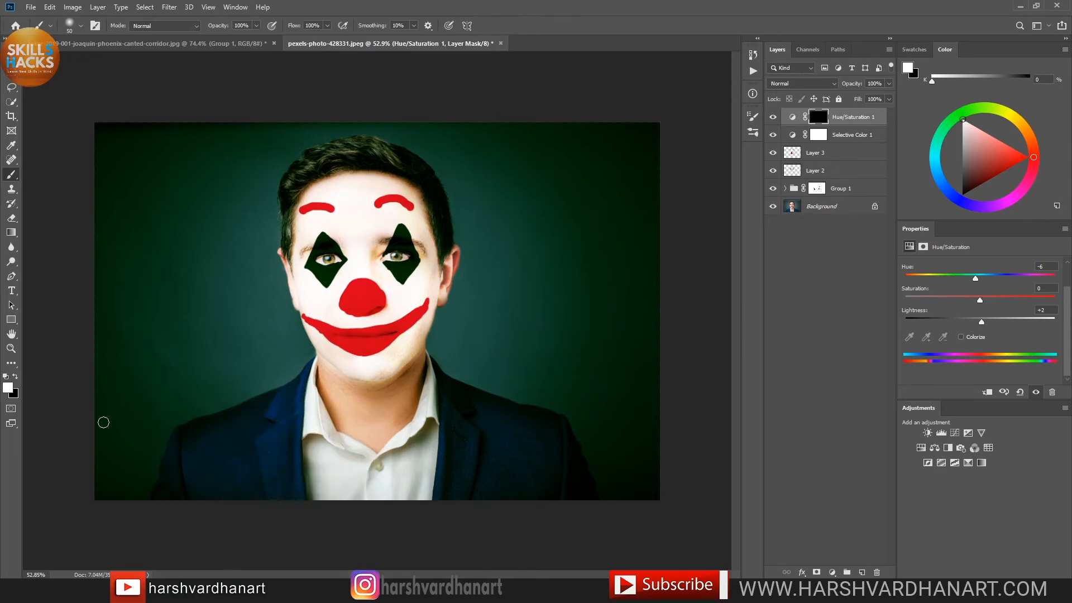
pyautogui.moveTo(196, 488)
pyautogui.mouseDown()
pyautogui.moveTo(212, 472)
pyautogui.moveTo(208, 455)
pyautogui.moveTo(174, 500)
pyautogui.moveTo(212, 446)
pyautogui.moveTo(198, 481)
pyautogui.moveTo(237, 447)
pyautogui.mouseUp()
pyautogui.press(']')
pyautogui.press(']')
pyautogui.press(']')
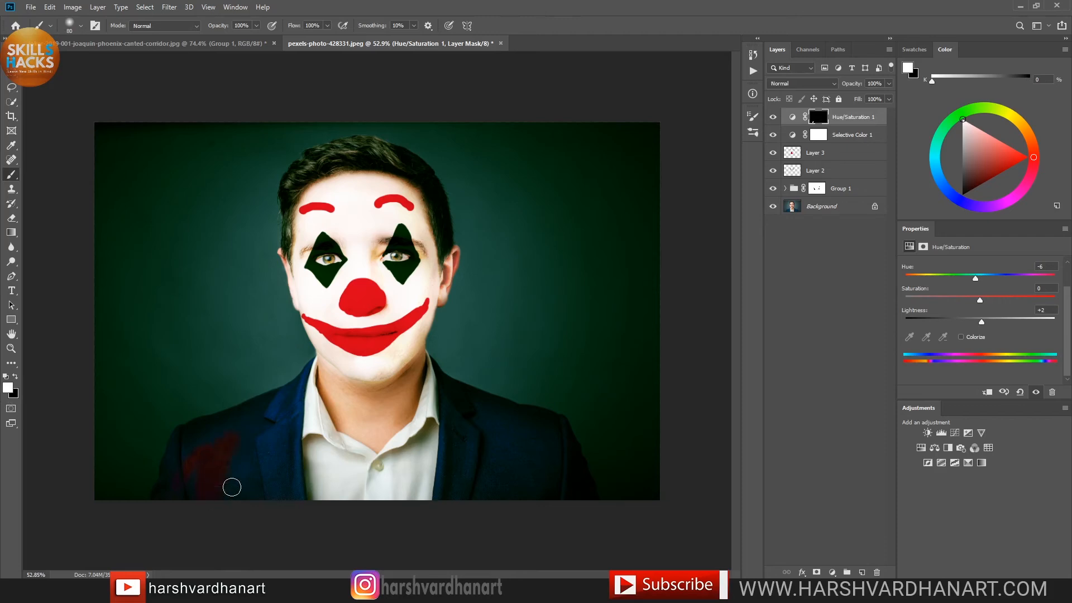
pyautogui.moveTo(232, 488)
pyautogui.mouseDown()
pyautogui.moveTo(254, 437)
pyautogui.moveTo(264, 492)
pyautogui.moveTo(269, 418)
pyautogui.moveTo(274, 502)
pyautogui.moveTo(277, 424)
pyautogui.moveTo(296, 501)
pyautogui.moveTo(291, 428)
pyautogui.mouseUp()
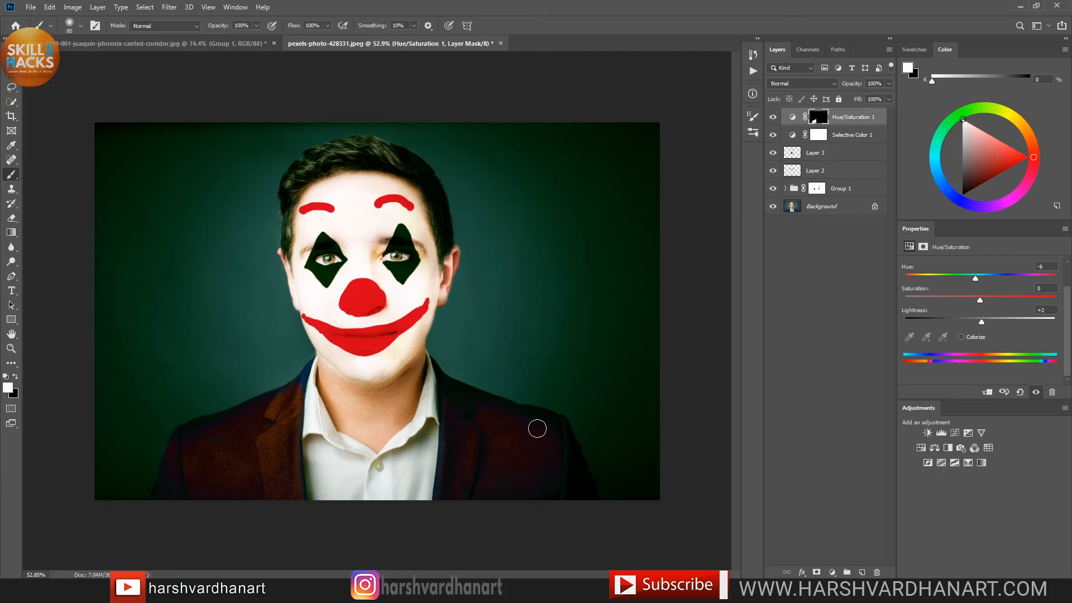
# Step: Refine the Hue/Saturation mask along the jacket's edges with a smaller soft brush between 25 and 40 px
pyautogui.press('[')
pyautogui.press('[')
pyautogui.press('[')
pyautogui.press('[')
pyautogui.press('[')
pyautogui.press('[')
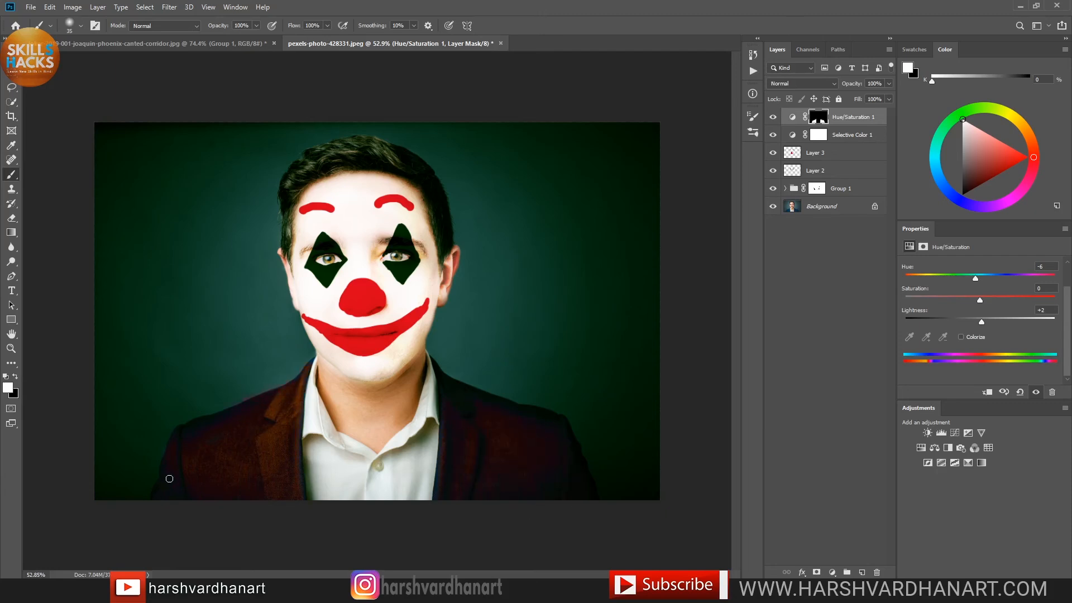
pyautogui.press('x')
pyautogui.press(']')
pyautogui.press('x')
# Step: Duplicate the Hue/Saturation adjustment and add a new empty layer above it in Color blend mode
pyautogui.hotkey('ctrl', 'j')
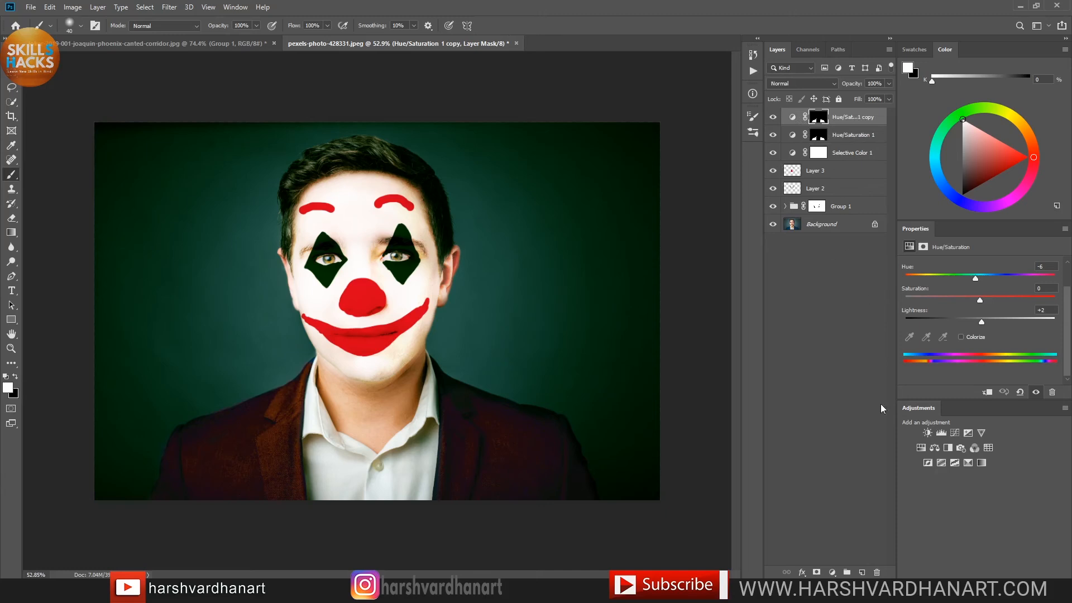
pyautogui.click(862, 573)
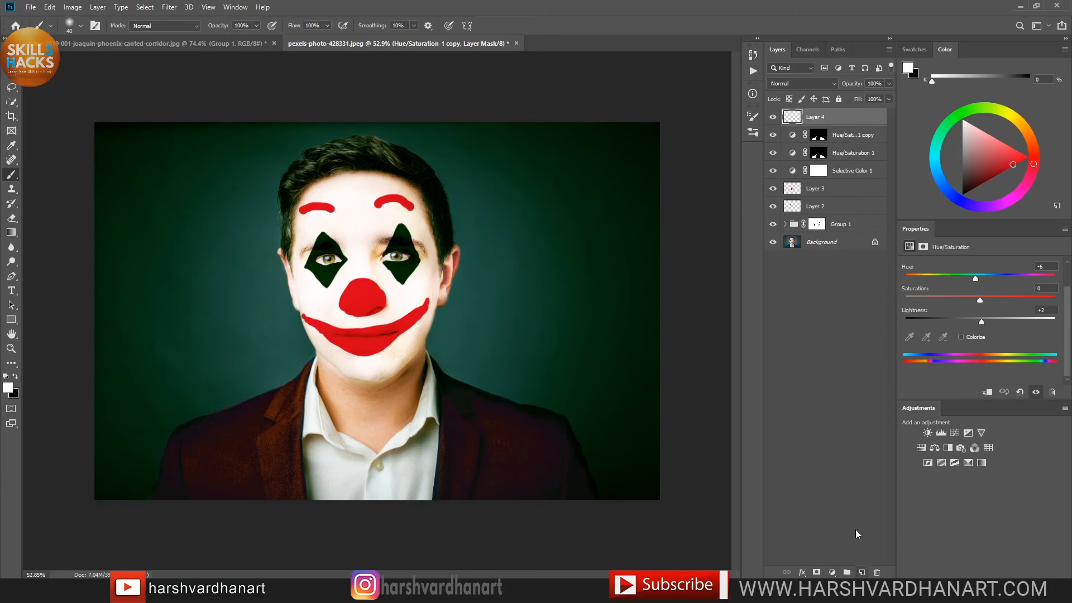
pyautogui.click(803, 83)
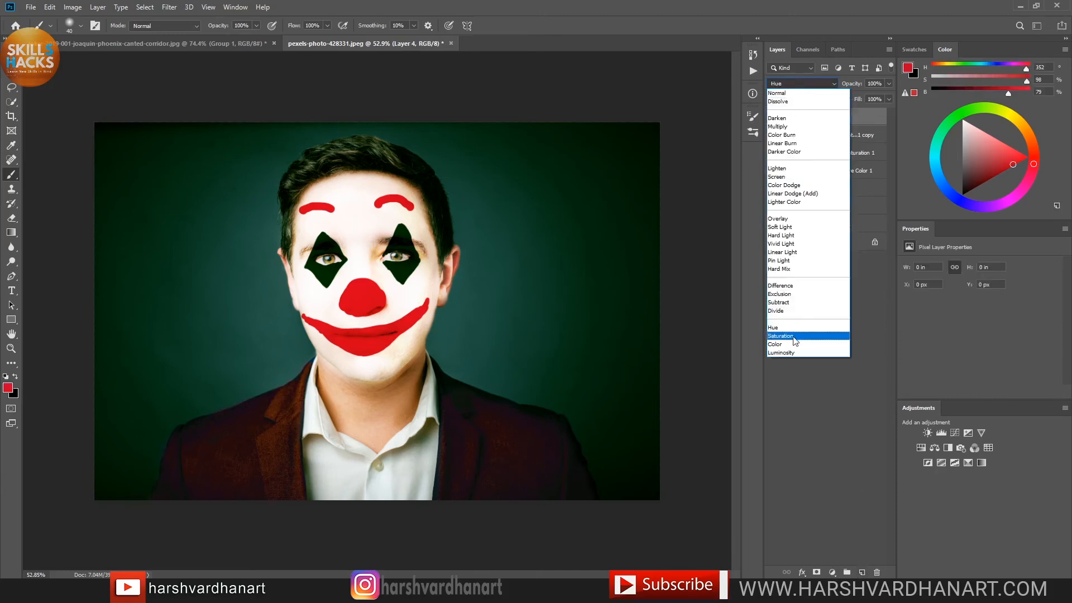
pyautogui.click(781, 344)
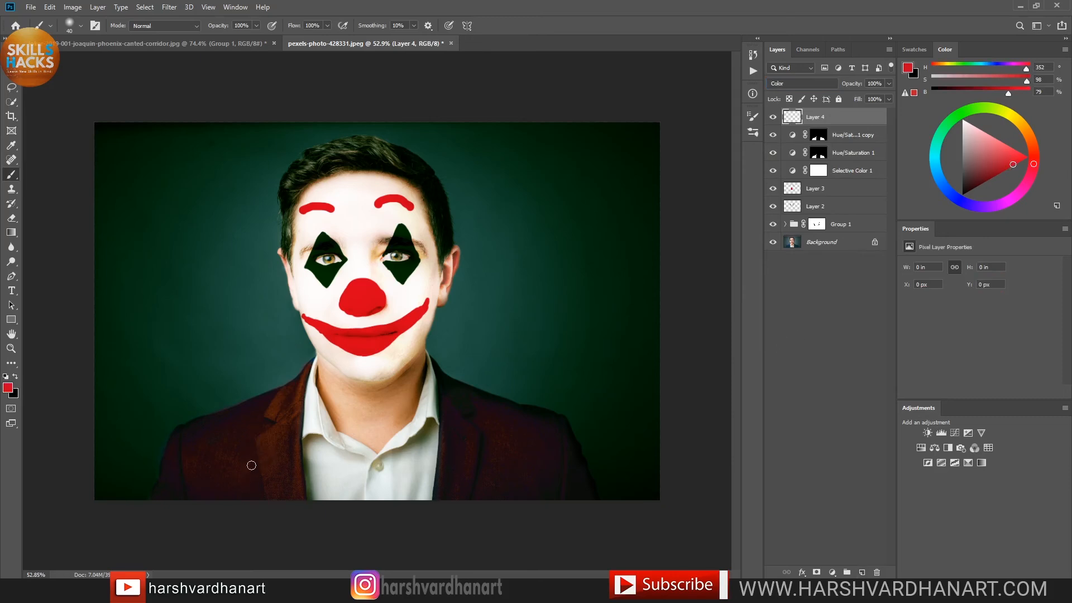
# Step: Paint both sides of the jacket red on the Color layer with an 80 px soft brush
pyautogui.press(']')
pyautogui.press(']')
pyautogui.press(']')
pyautogui.press(']')
pyautogui.moveTo(260, 437)
pyautogui.mouseDown()
pyautogui.moveTo(259, 500)
pyautogui.moveTo(268, 422)
pyautogui.moveTo(289, 500)
pyautogui.moveTo(291, 392)
pyautogui.moveTo(202, 459)
pyautogui.mouseUp()
pyautogui.moveTo(448, 382)
pyautogui.mouseDown()
pyautogui.moveTo(565, 451)
pyautogui.moveTo(592, 499)
pyautogui.mouseUp()
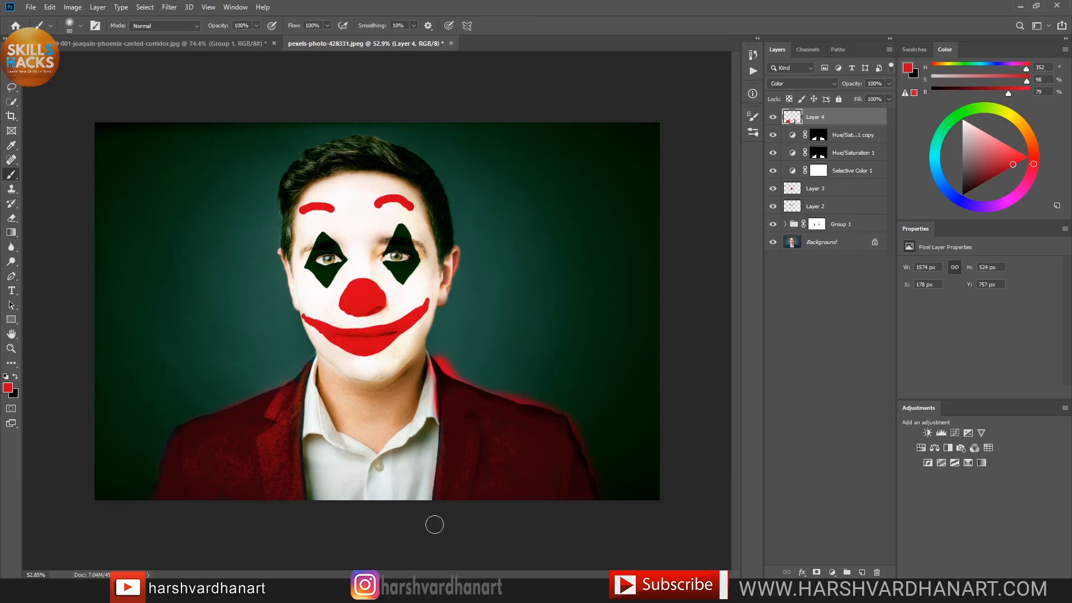
pyautogui.moveTo(148, 505); pyautogui.dragTo(403, 349)
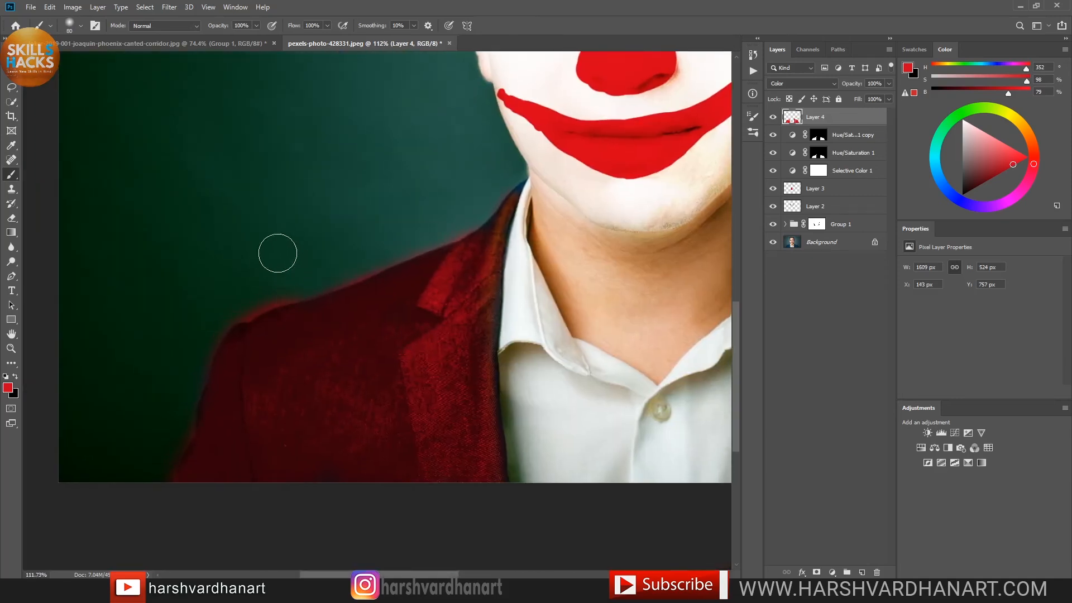
# Step: Try covering the red spill along the shoulder's outer edge with black using a 25 px brush, and undo it
pyautogui.press('x')
pyautogui.press('[')
pyautogui.press('[')
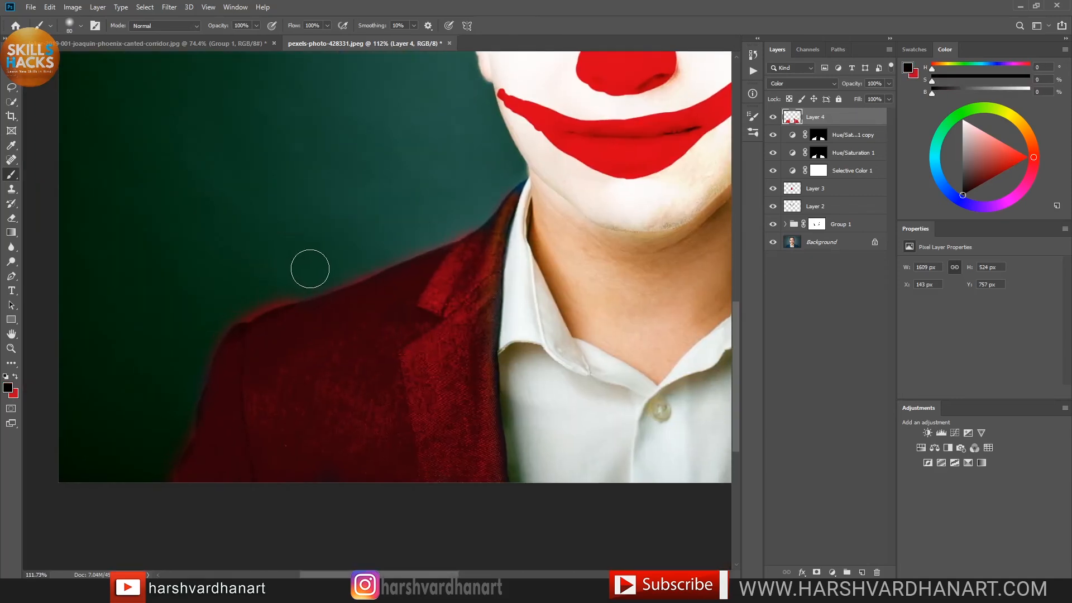
pyautogui.press('[')
pyautogui.press('[')
pyautogui.press('[')
pyautogui.press('[')
pyautogui.press('[')
pyautogui.press('[')
pyautogui.moveTo(306, 287)
pyautogui.mouseDown()
pyautogui.moveTo(306, 275)
pyautogui.moveTo(330, 273)
pyautogui.moveTo(323, 285)
pyautogui.moveTo(347, 280)
pyautogui.moveTo(338, 285)
pyautogui.moveTo(352, 290)
pyautogui.mouseUp()
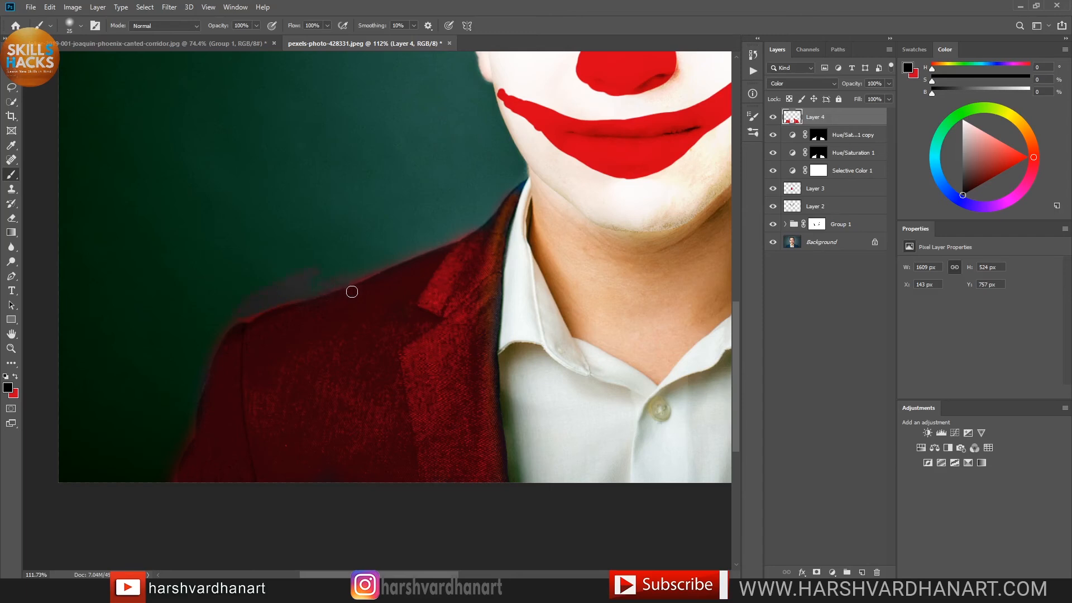
pyautogui.hotkey('ctrl', 'z')
pyautogui.press('x')
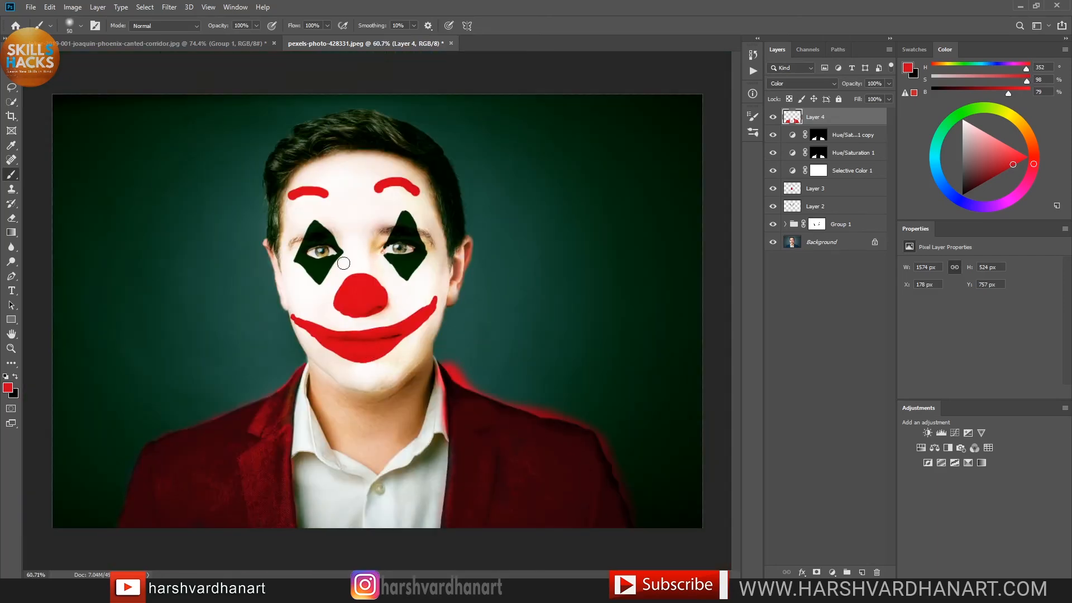
# Step: Select the man's clothing with the Quick Selection tool and add a layer mask from it to the red Color layer
pyautogui.click(11, 102)
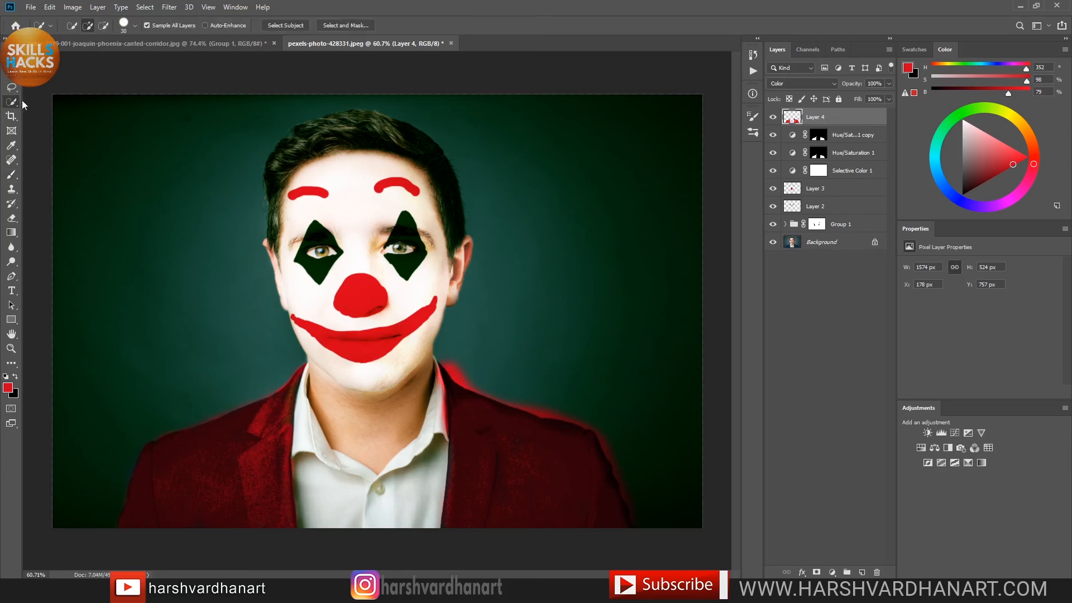
pyautogui.moveTo(156, 478)
pyautogui.mouseDown()
pyautogui.moveTo(164, 504)
pyautogui.moveTo(176, 476)
pyautogui.mouseUp()
pyautogui.moveTo(435, 386)
pyautogui.mouseDown()
pyautogui.moveTo(481, 430)
pyautogui.moveTo(583, 477)
pyautogui.moveTo(588, 498)
pyautogui.moveTo(481, 481)
pyautogui.moveTo(333, 489)
pyautogui.moveTo(320, 485)
pyautogui.moveTo(293, 425)
pyautogui.moveTo(303, 415)
pyautogui.moveTo(412, 416)
pyautogui.mouseUp()
pyautogui.click(816, 572)
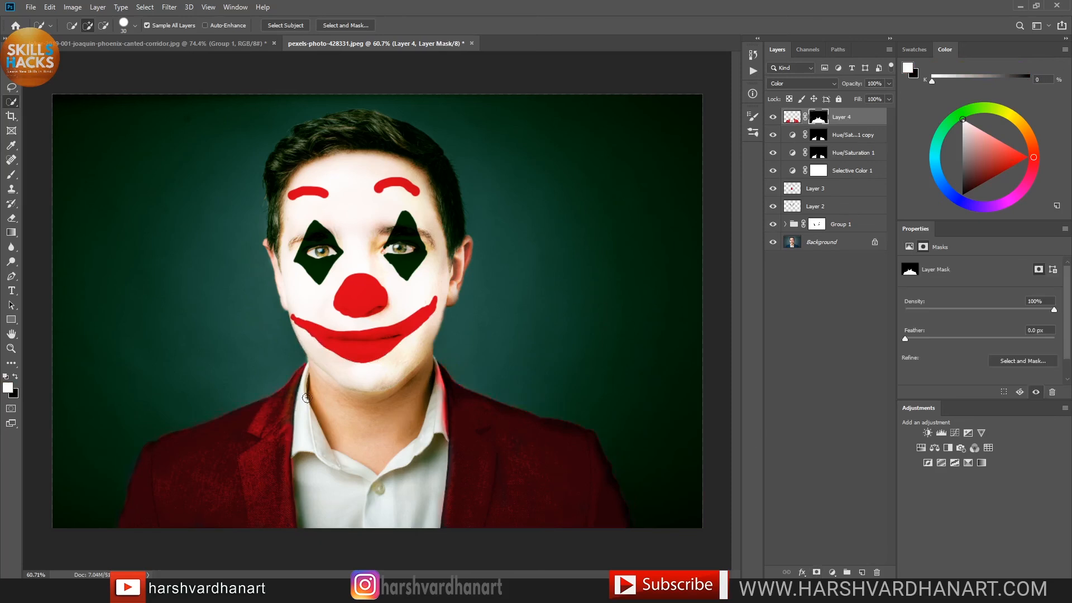
# Step: Paint black on the Color layer's mask with a 20 px brush to remove the red from the shirt collar
pyautogui.scroll(5, 196, 472)
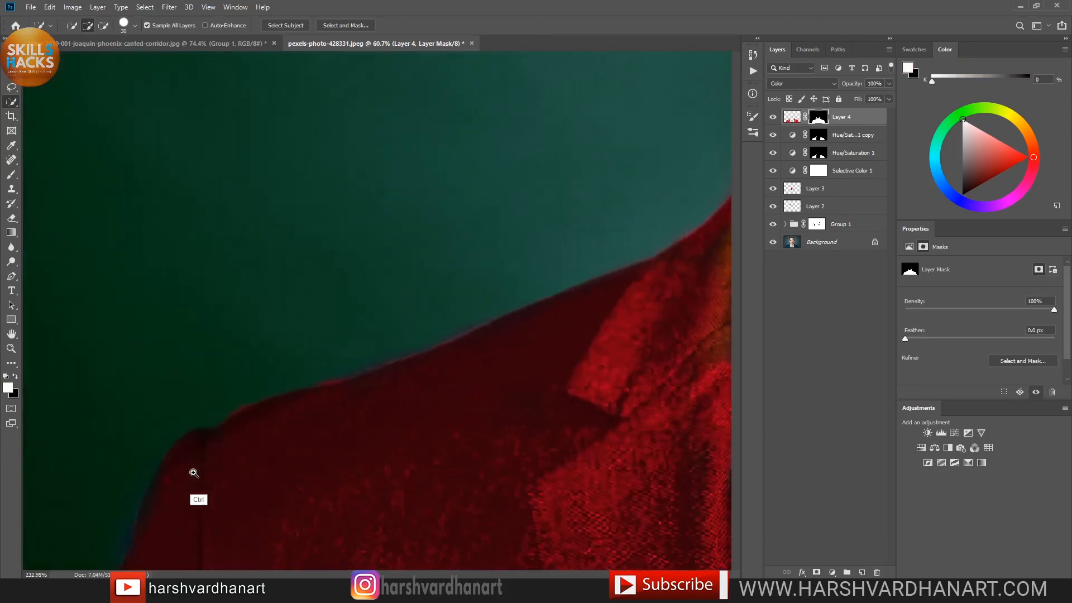
pyautogui.scroll(-4, 528, 307)
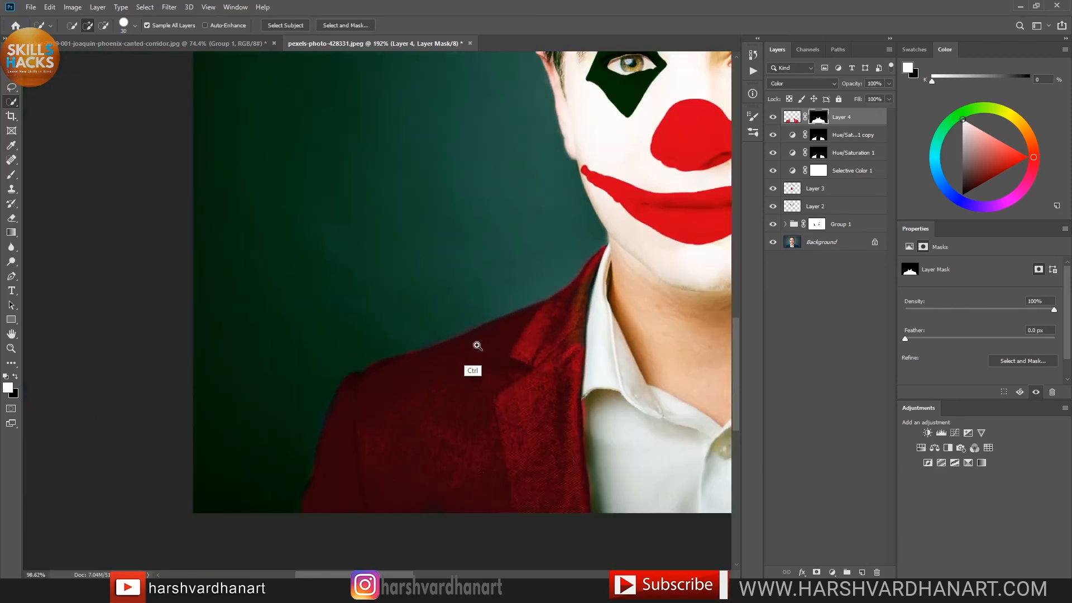
pyautogui.moveTo(604, 373); pyautogui.dragTo(391, 354)
pyautogui.moveTo(647, 272); pyautogui.dragTo(534, 311)
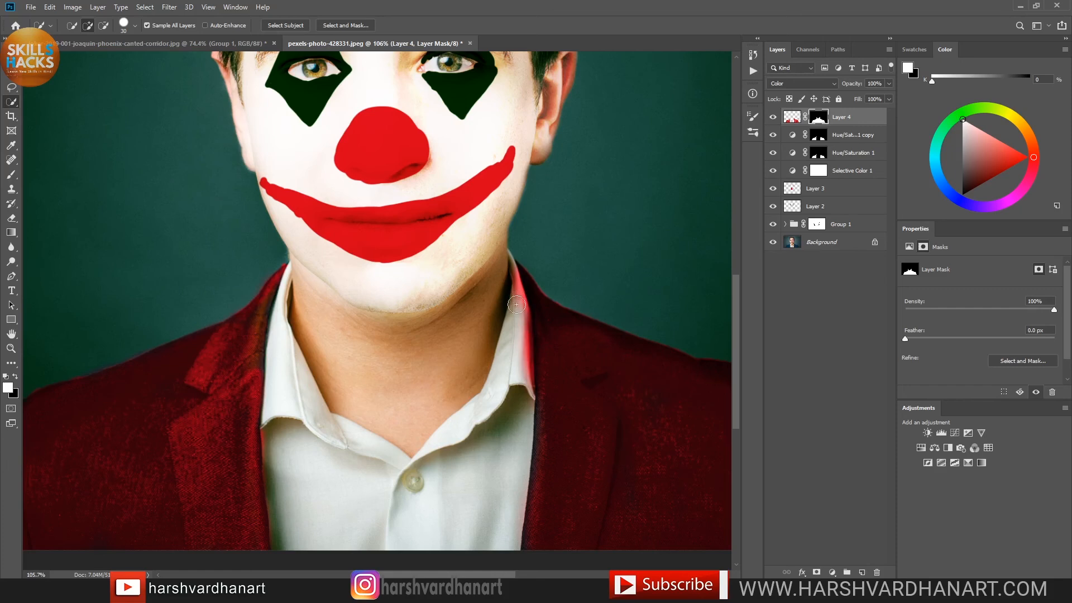
pyautogui.press('b')
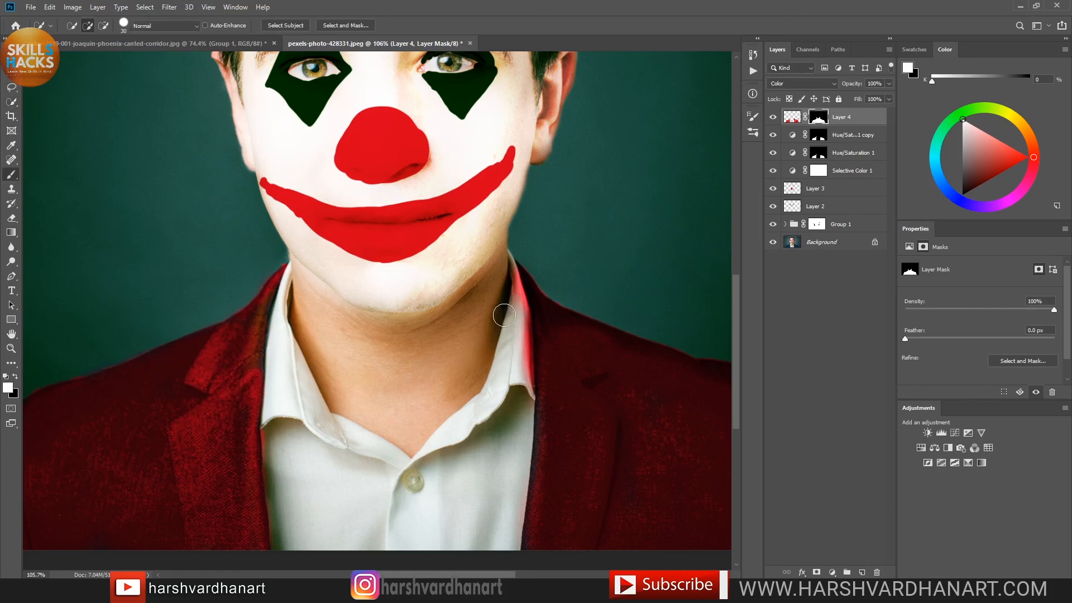
pyautogui.press('x')
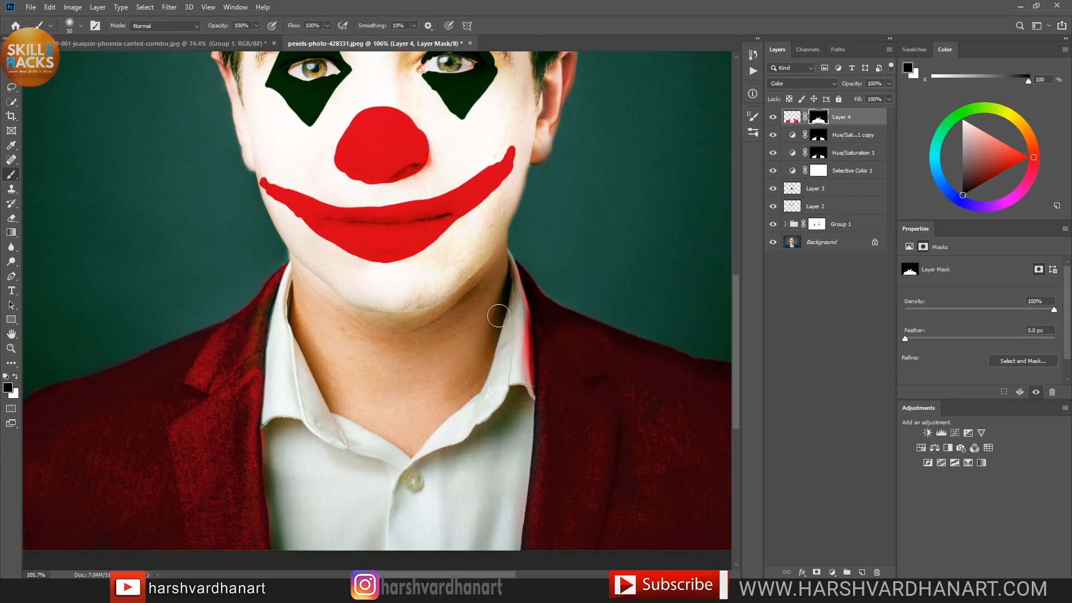
pyautogui.press('[')
pyautogui.press('[')
pyautogui.press('[')
pyautogui.press('[')
pyautogui.press('[')
pyautogui.press('[')
pyautogui.moveTo(528, 358); pyautogui.dragTo(448, 329)
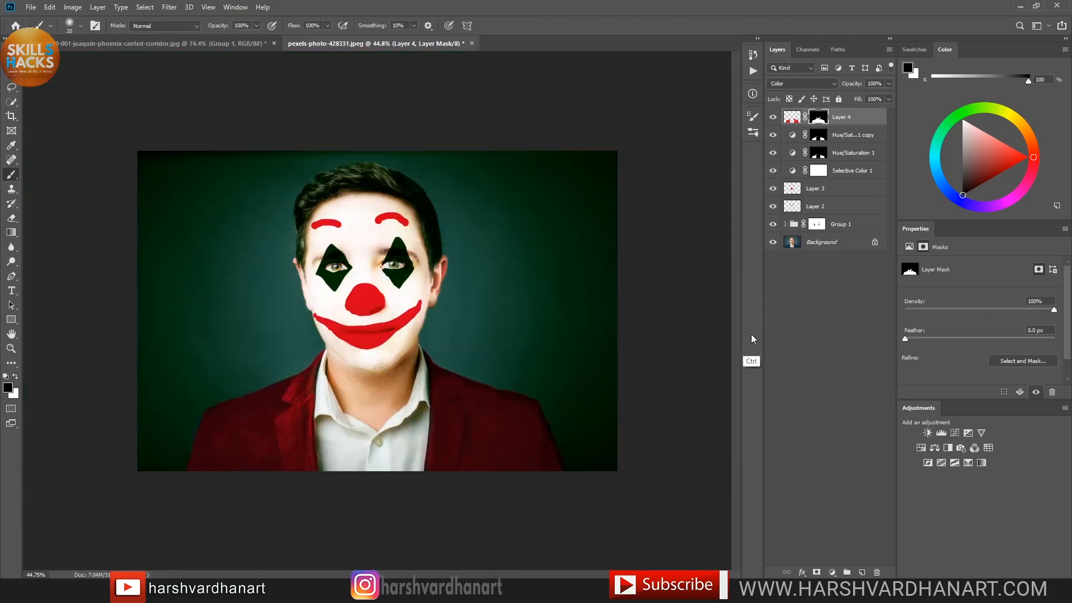
pyautogui.hotkey('ctrl', 's')
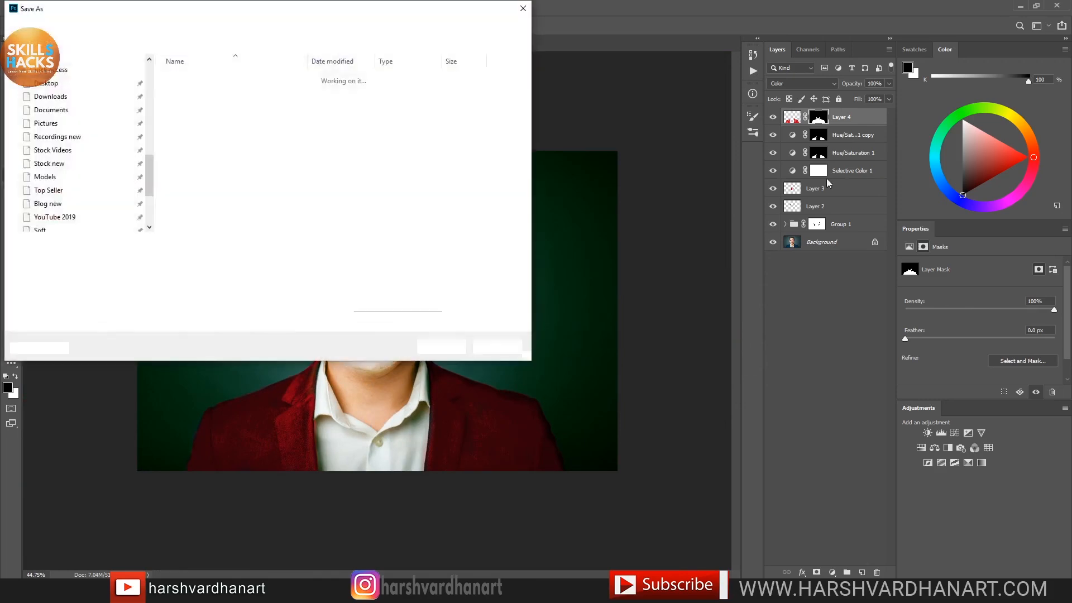
pyautogui.click(519, 346)
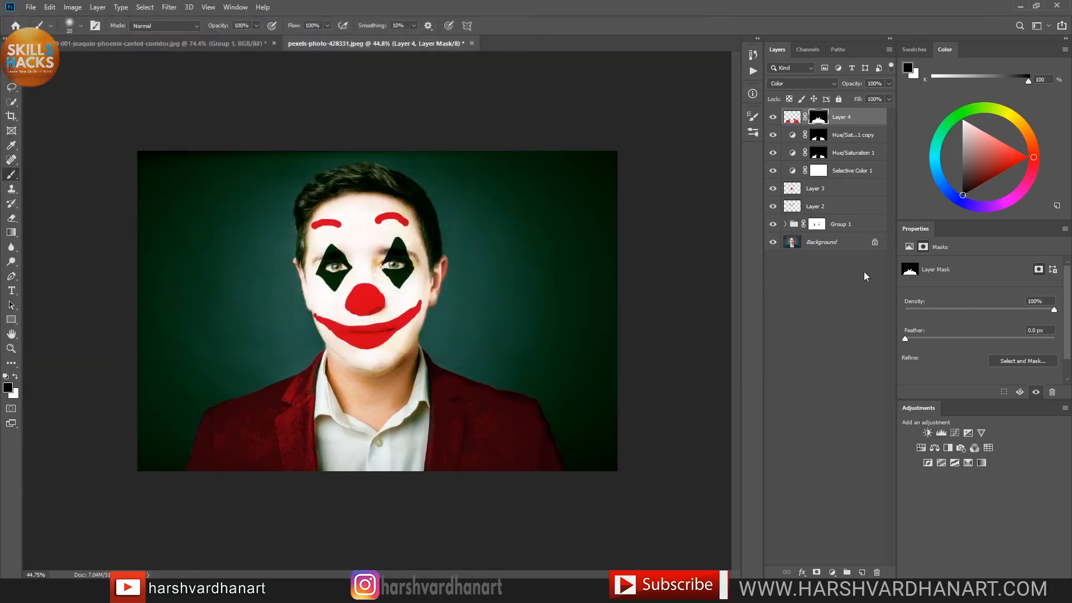
# Step: Add a Curves adjustment, darken the midtones to input 109, output 64, lower the highlights slightly, and compare with it hidden
pyautogui.click(953, 434)
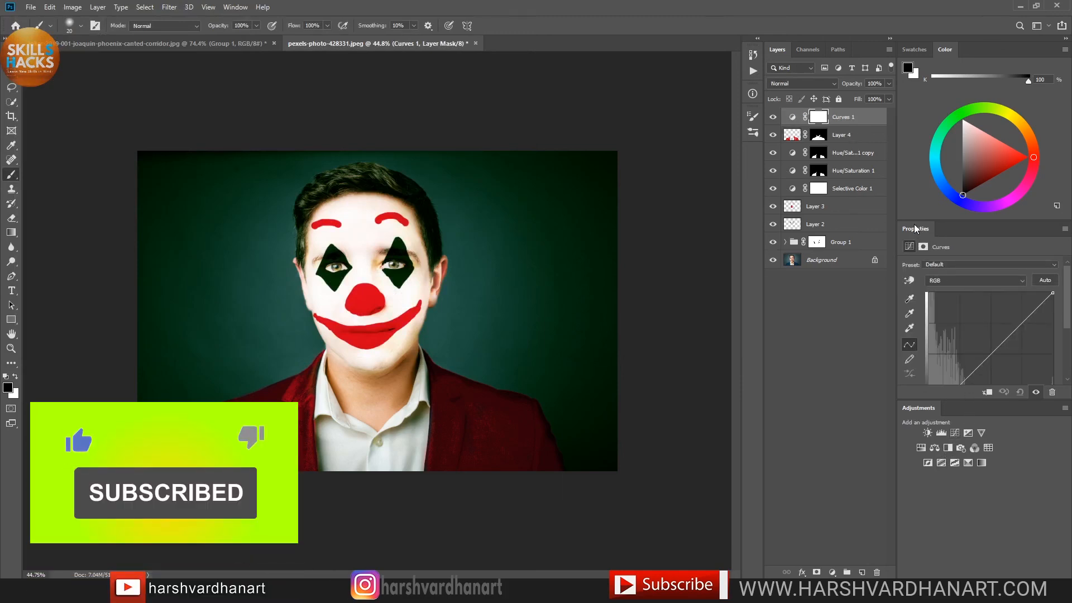
pyautogui.moveTo(914, 229); pyautogui.dragTo(634, 199)
pyautogui.moveTo(693, 341); pyautogui.dragTo(696, 351)
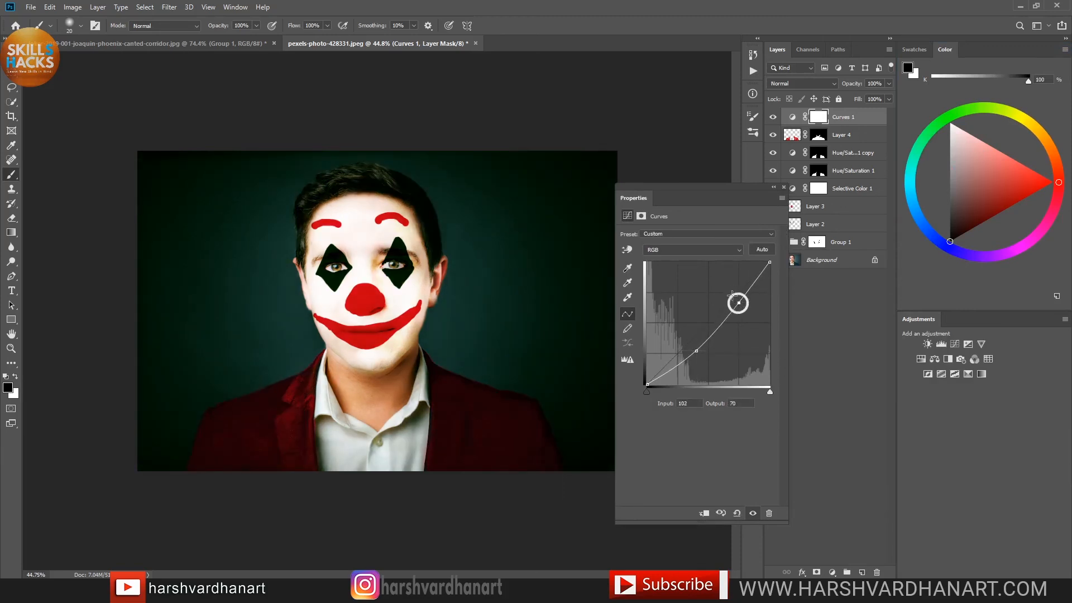
pyautogui.moveTo(736, 300); pyautogui.dragTo(739, 307)
pyautogui.moveTo(697, 351); pyautogui.dragTo(700, 354)
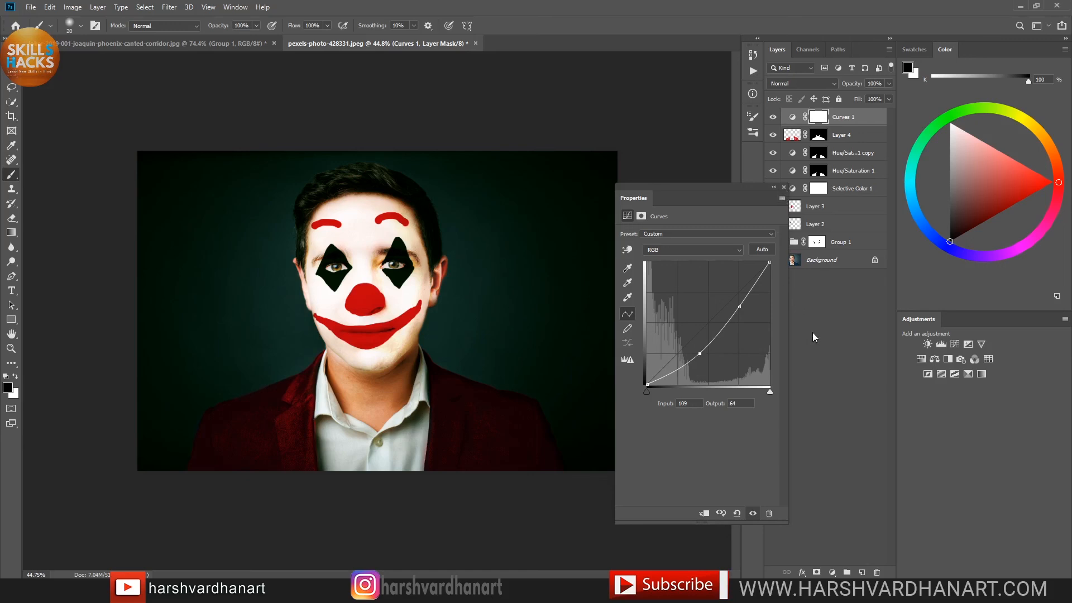
pyautogui.click(773, 117)
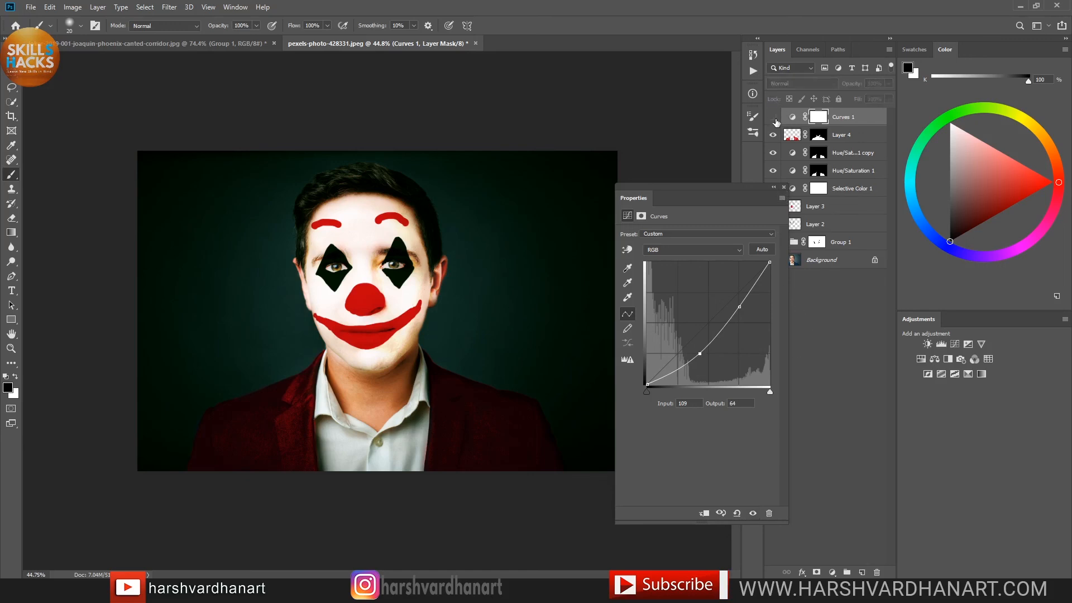
pyautogui.click(773, 117)
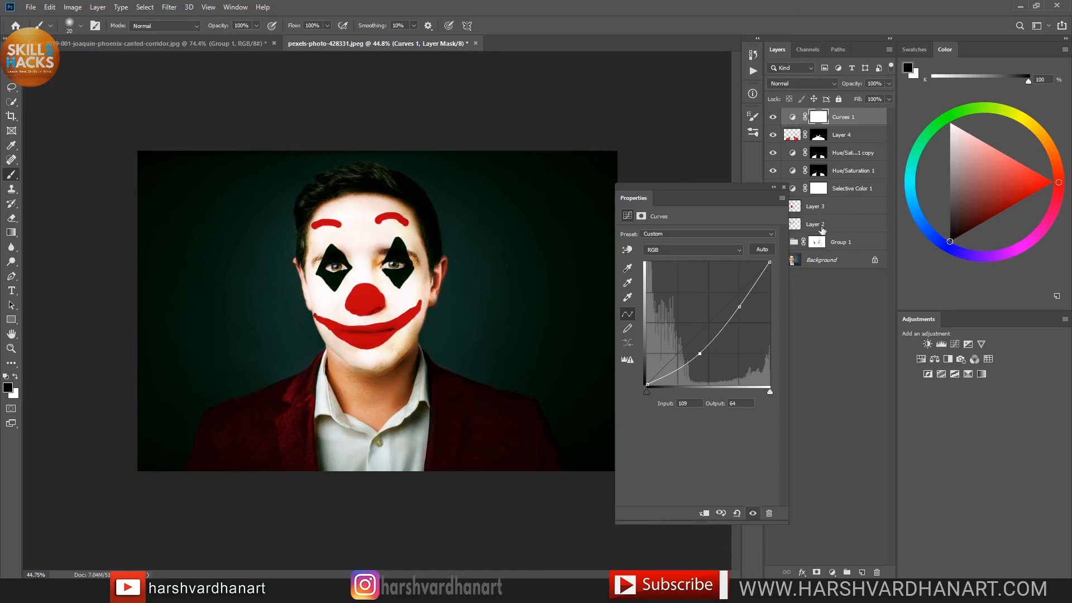
# Step: Group all layers above the Background and dock the floating layer properties again
pyautogui.keyDown('shift'); pyautogui.click(839, 242); pyautogui.keyUp('shift')
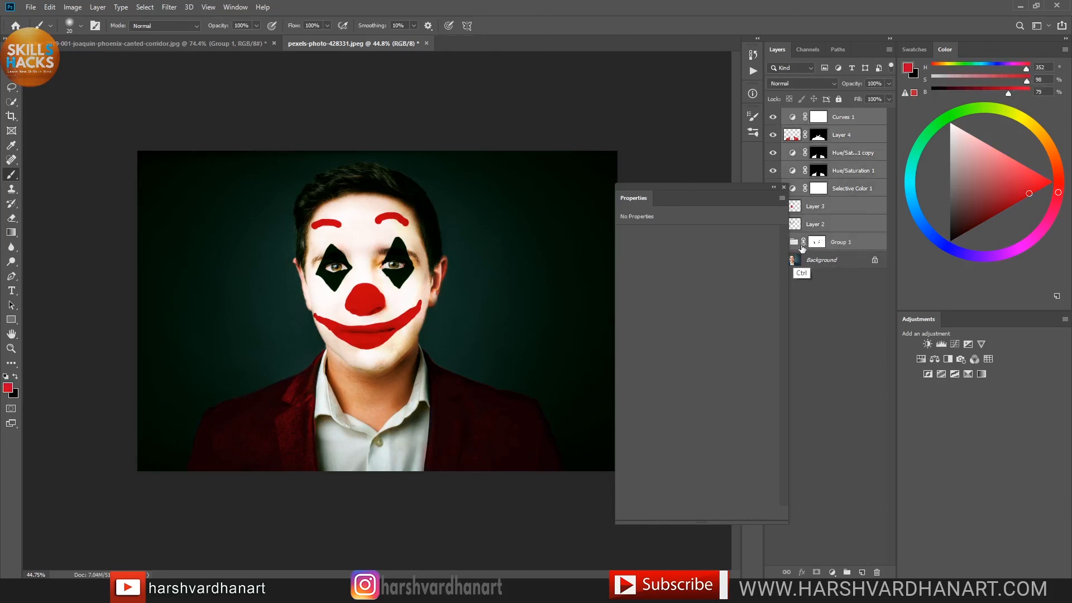
pyautogui.hotkey('ctrl', 'g')
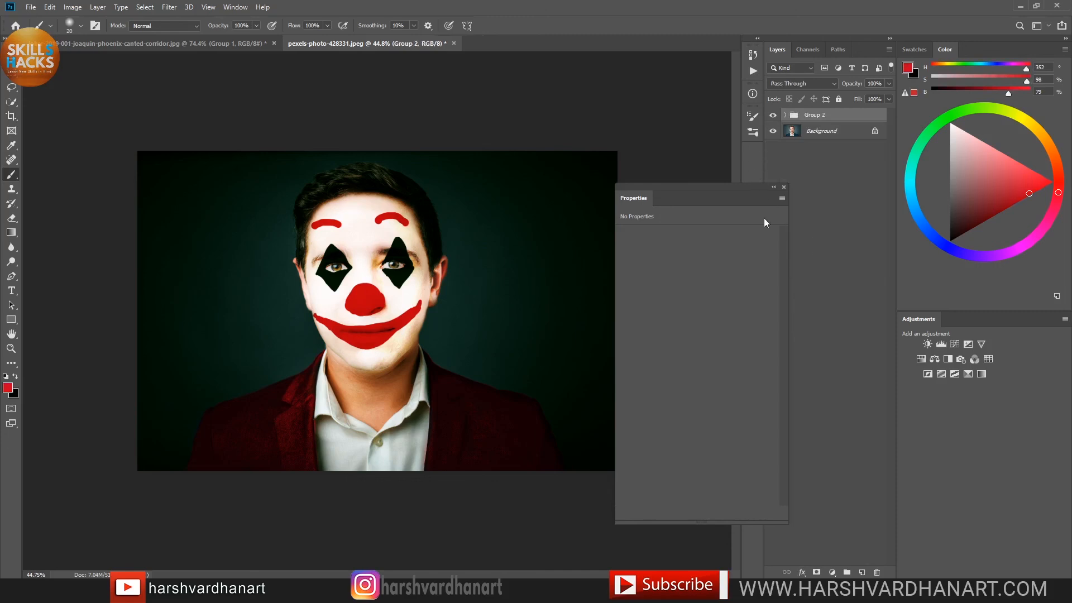
pyautogui.moveTo(643, 202); pyautogui.dragTo(940, 425)
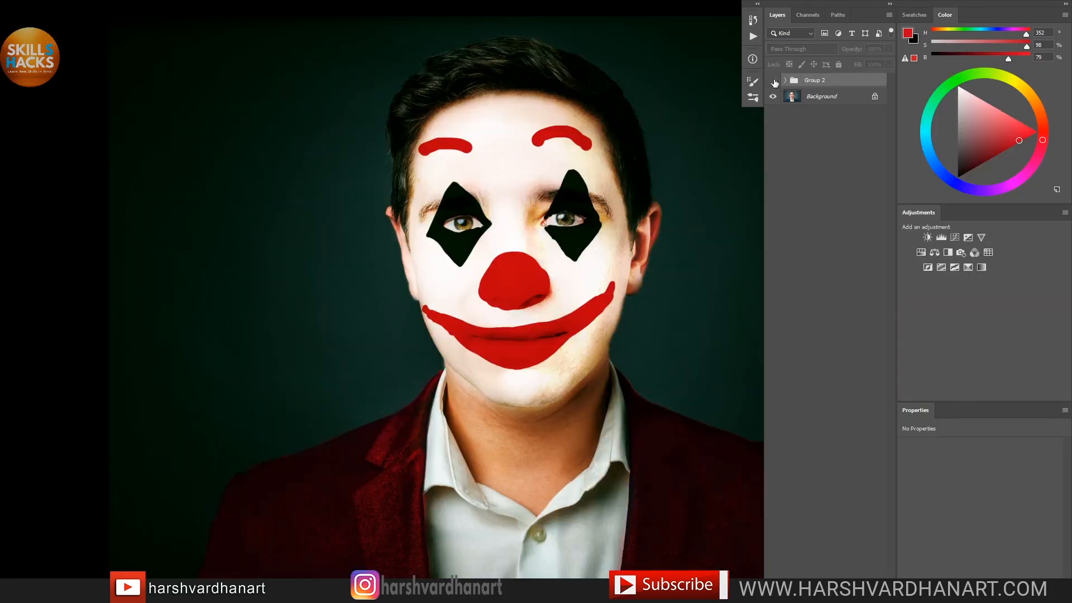
# Step: Compare the portrait before and after by hiding and showing the group, and view the result full screen
pyautogui.click(773, 81)
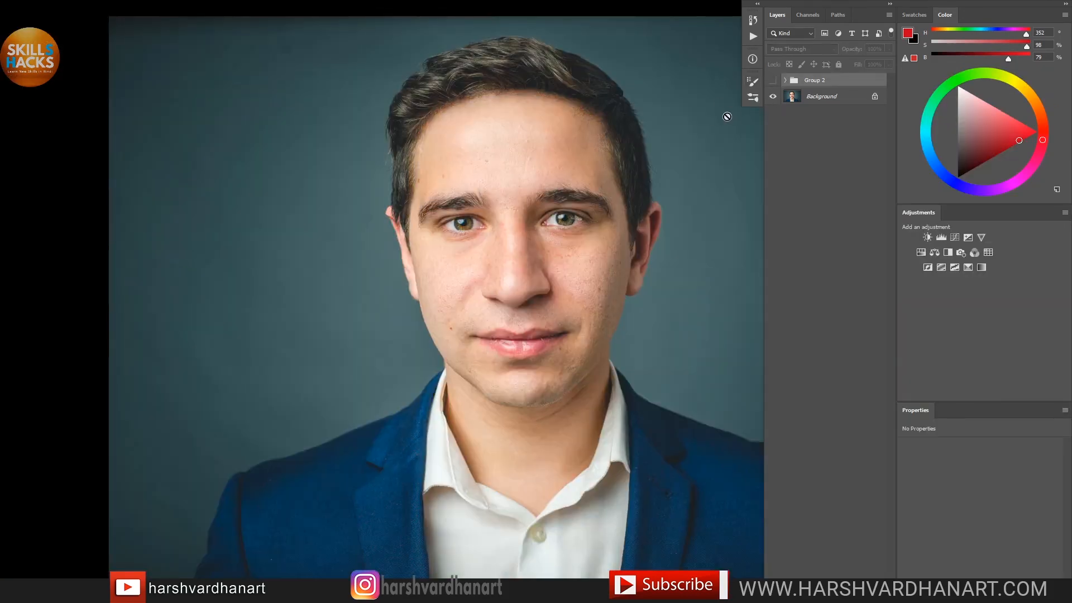
pyautogui.click(773, 81)
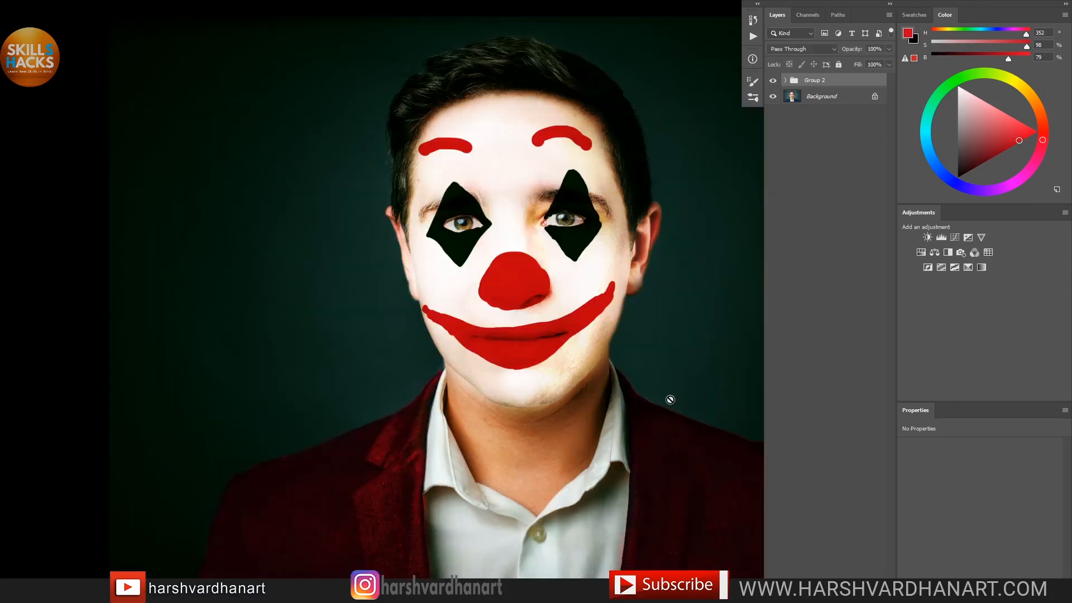
pyautogui.press('Tab')
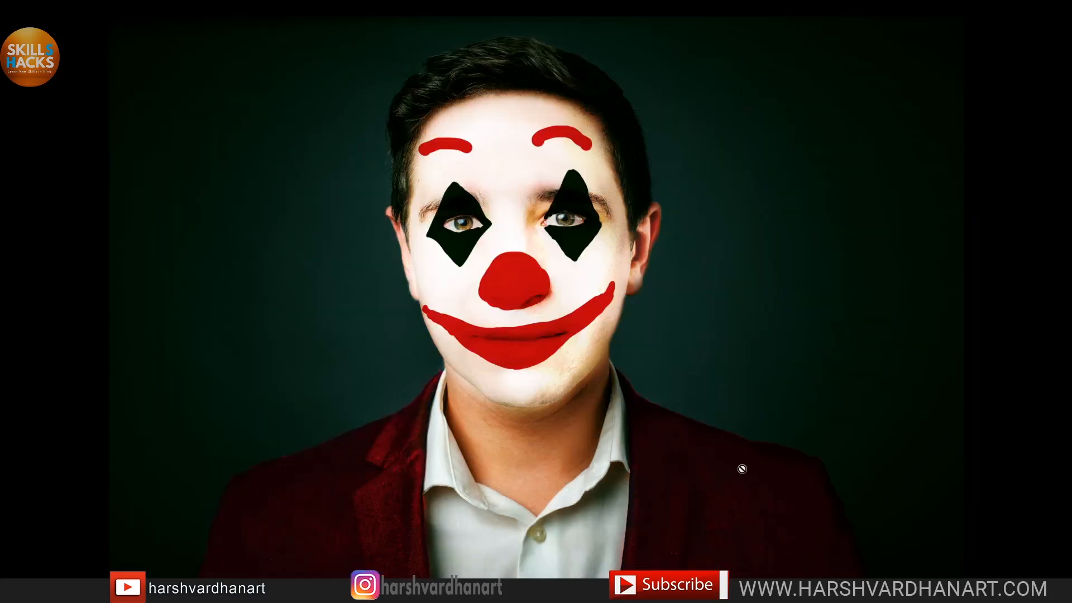
pyautogui.press('f')
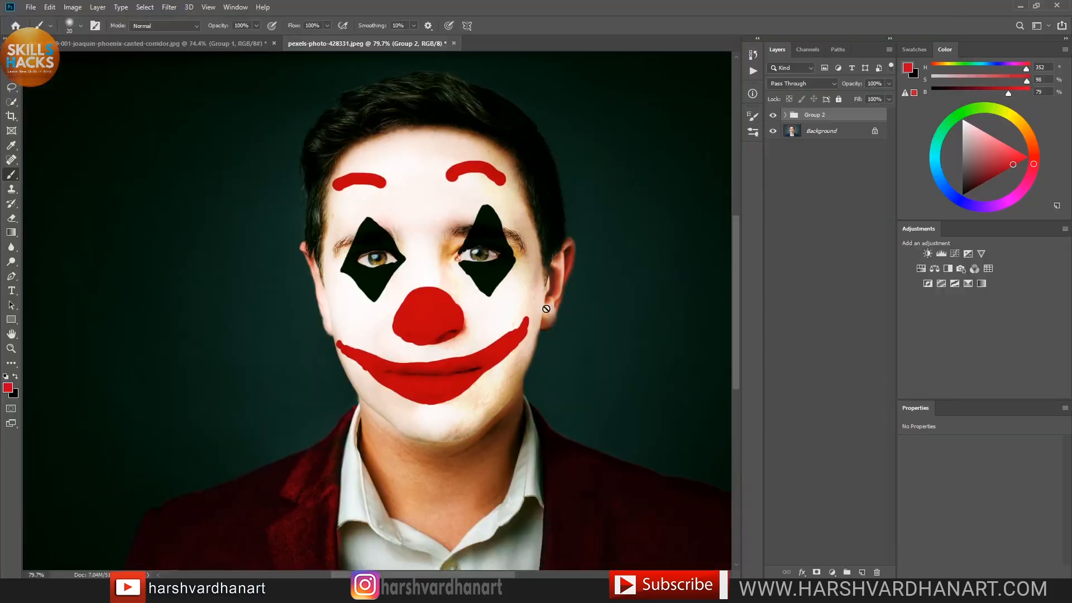
pyautogui.moveTo(506, 267)
pyautogui.mouseDown()
pyautogui.moveTo(472, 286)
pyautogui.moveTo(486, 271)
pyautogui.mouseUp()
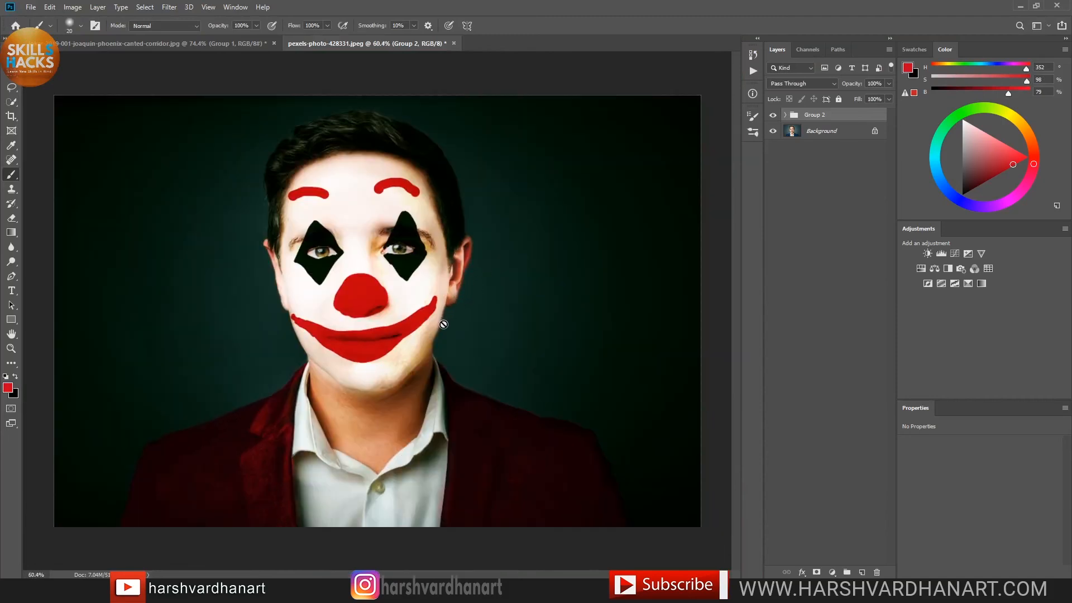